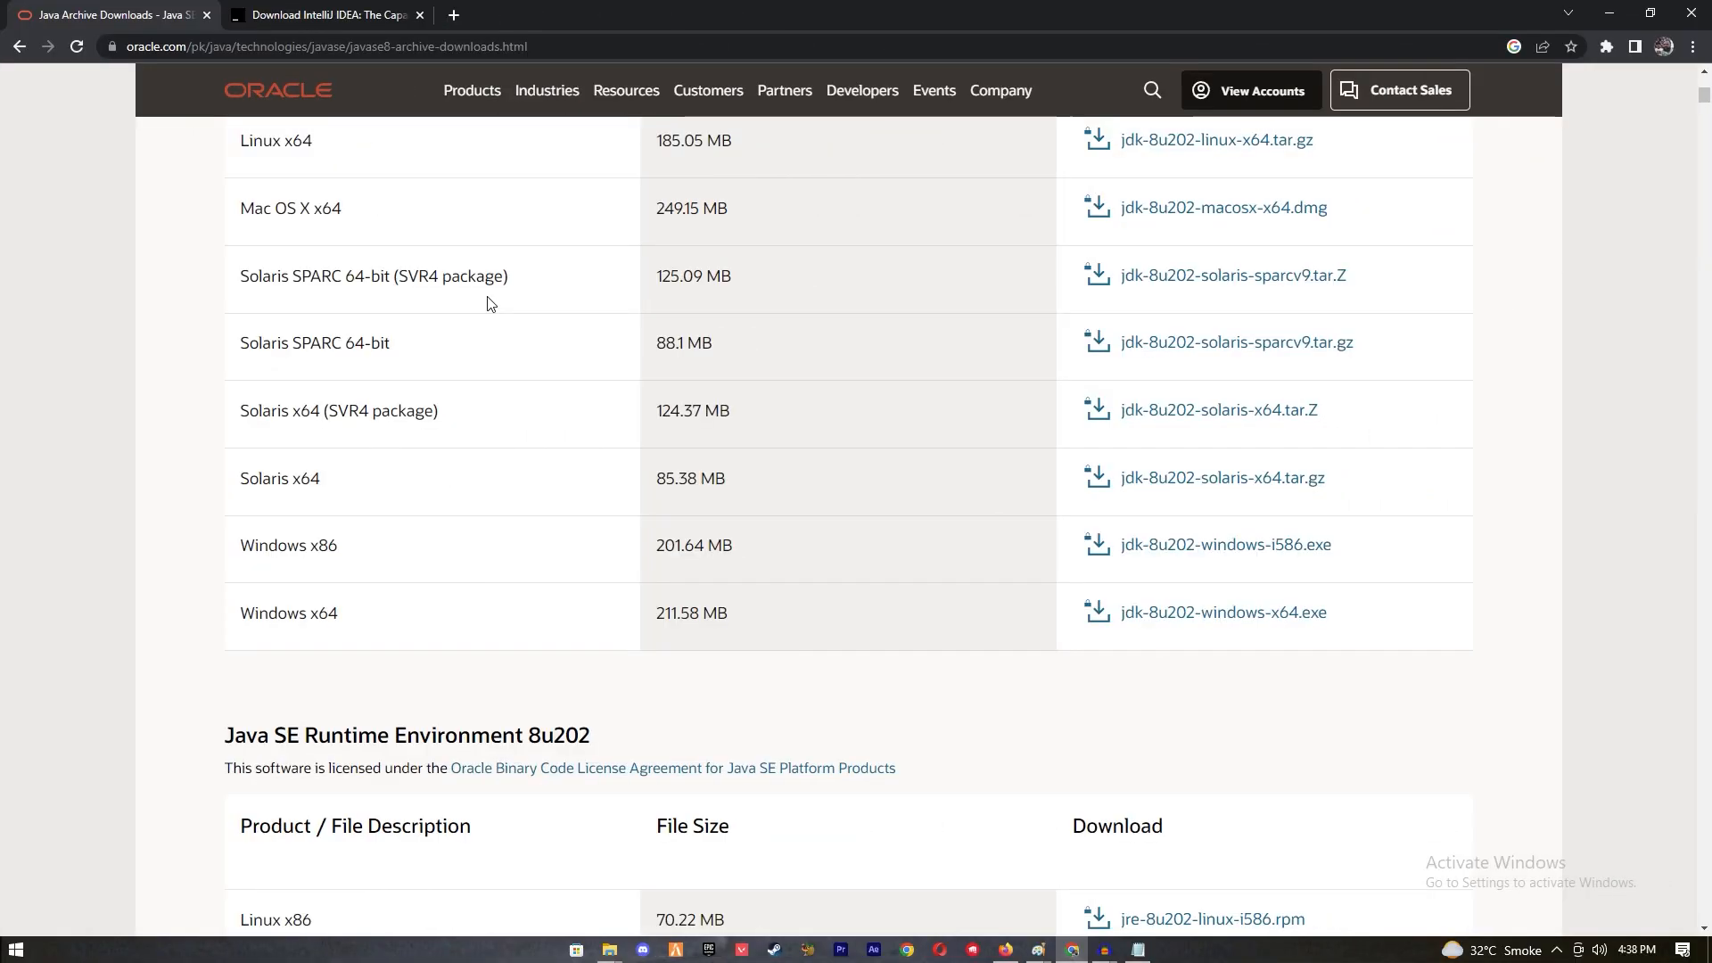
Look through the Java SE 8 archive downloads page for the Windows x64 installer of JDK 8u202
scroll(489, 303, up, 4)
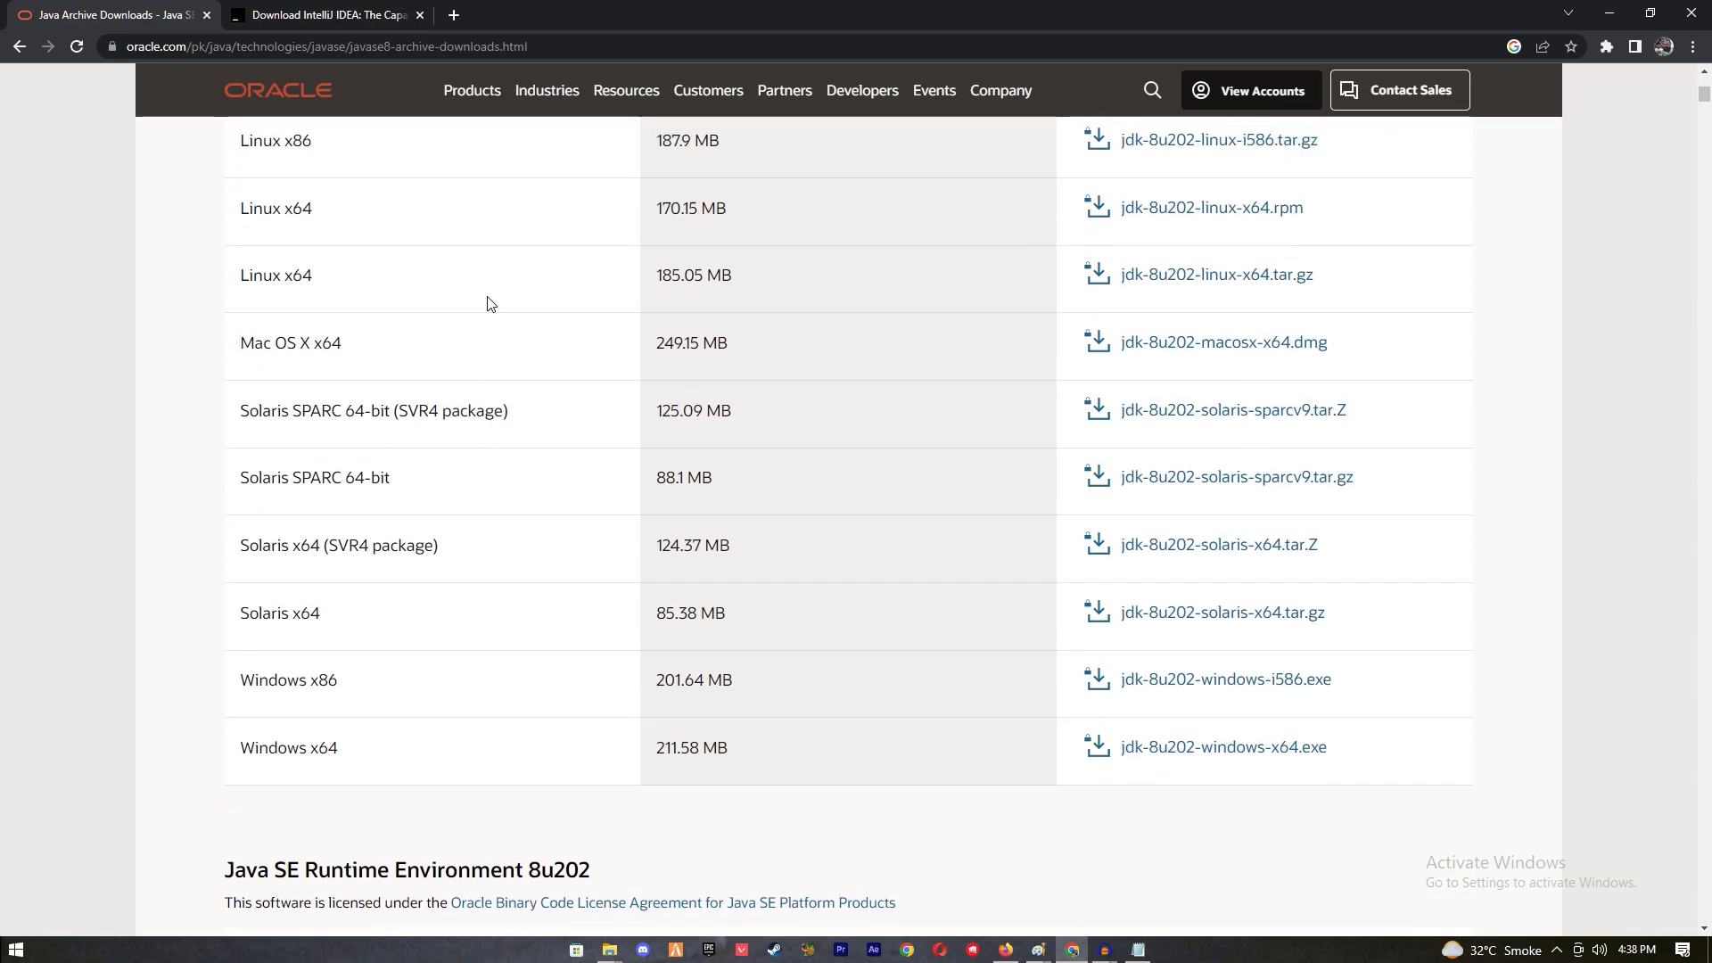
scroll(488, 308, up, 10)
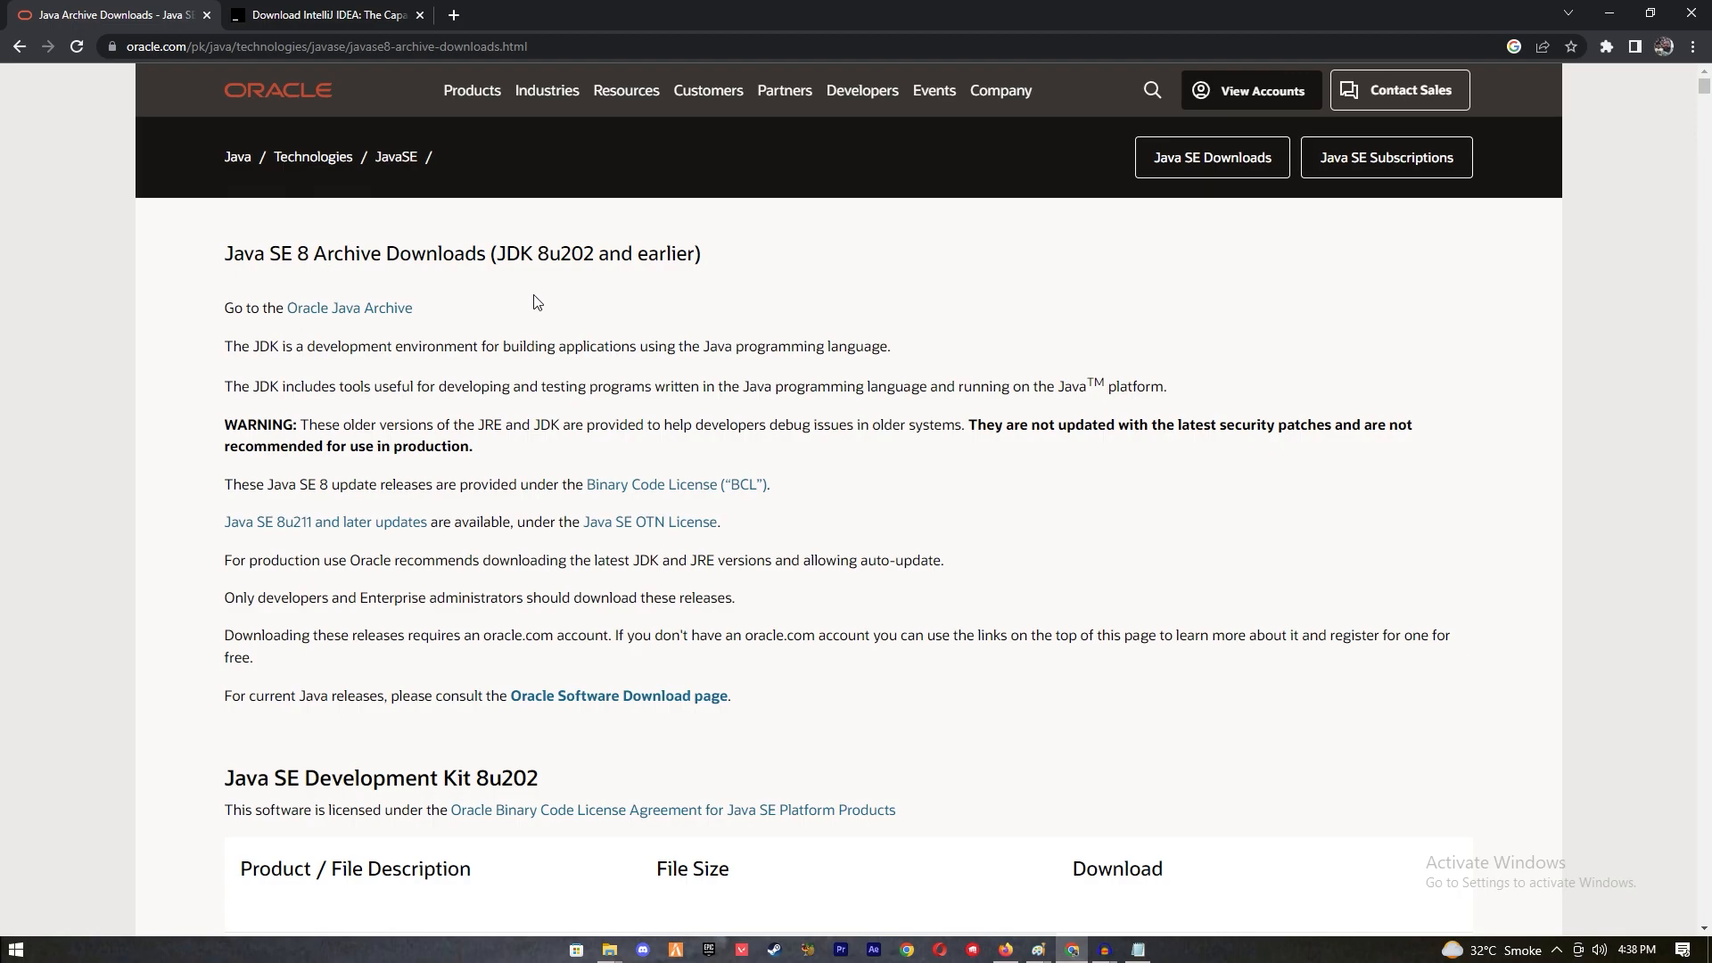
scroll(539, 303, down, 4)
scroll(541, 303, down, 10)
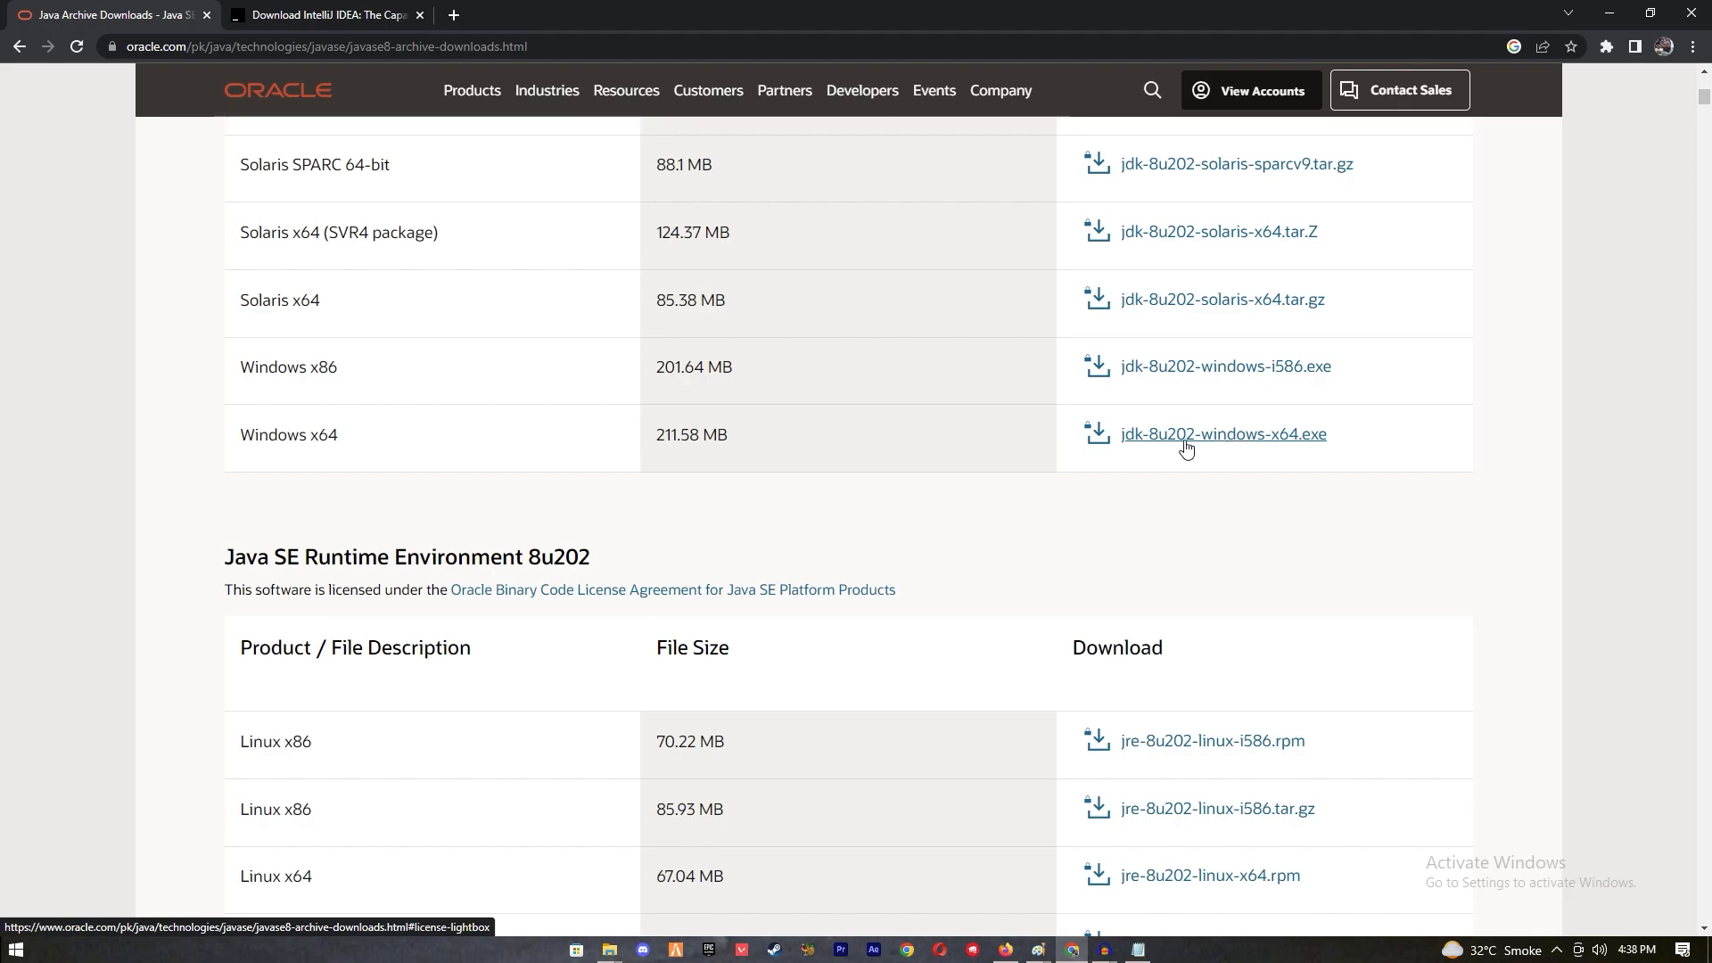
Switch to the New QA Training folder in File Explorer and run jdk-8u202-windows-x64 as administrator, allowing it to make changes
click(614, 952)
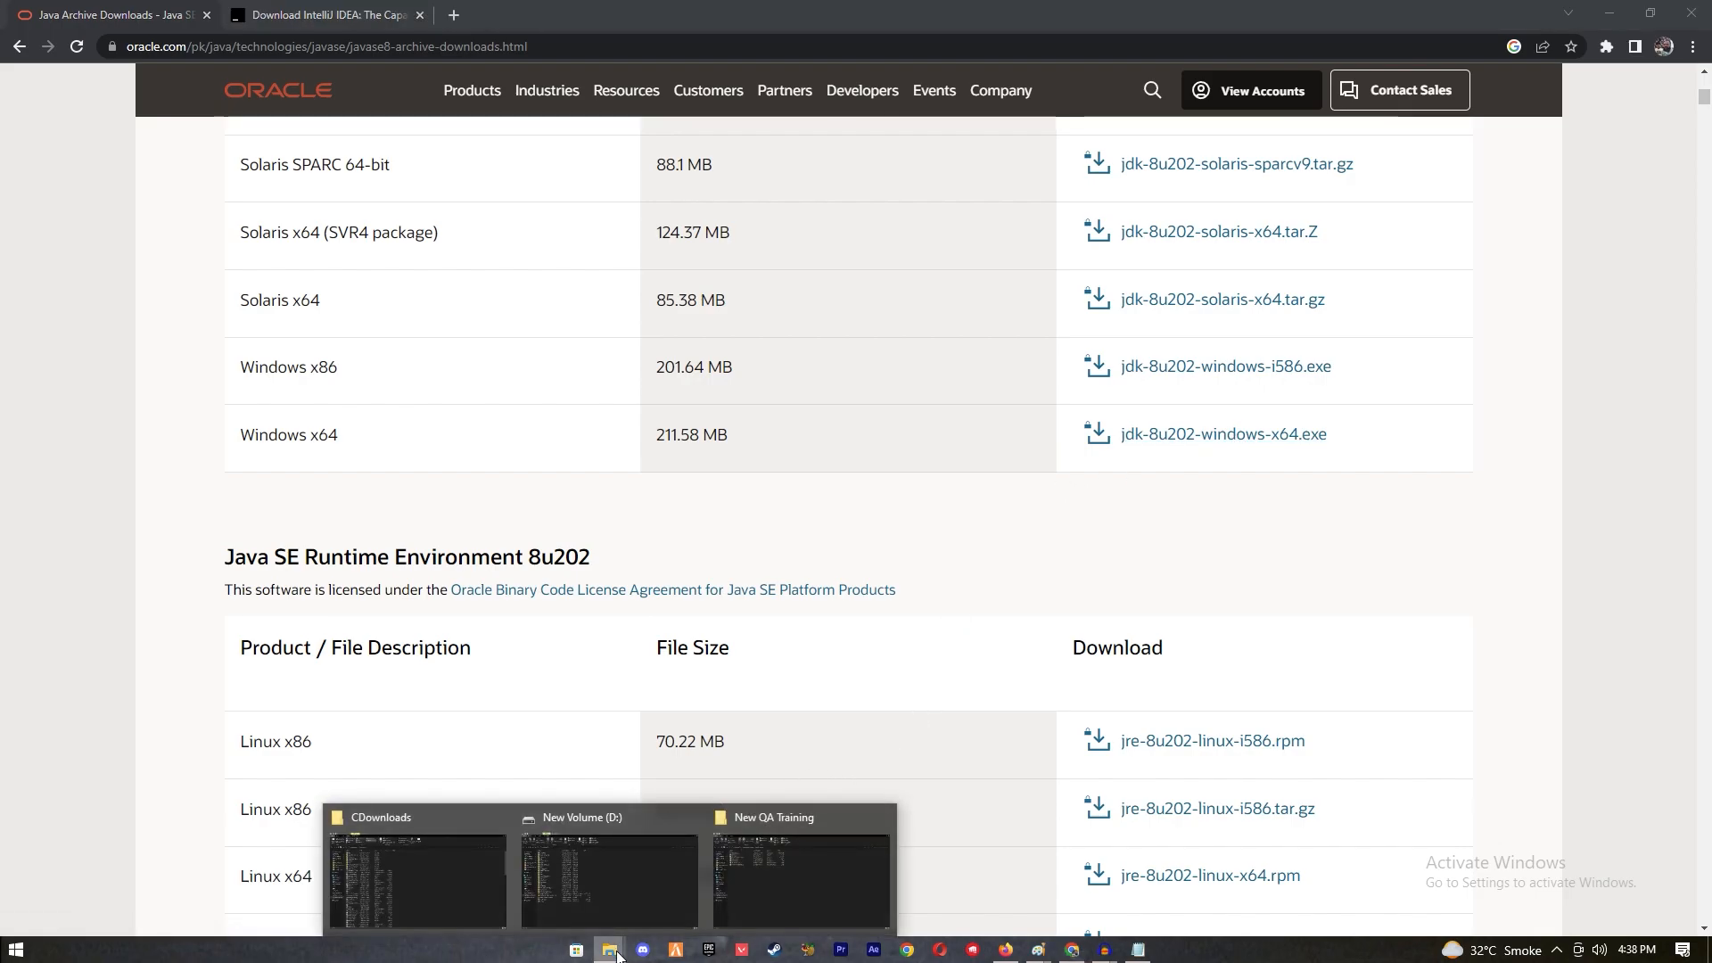
click(781, 865)
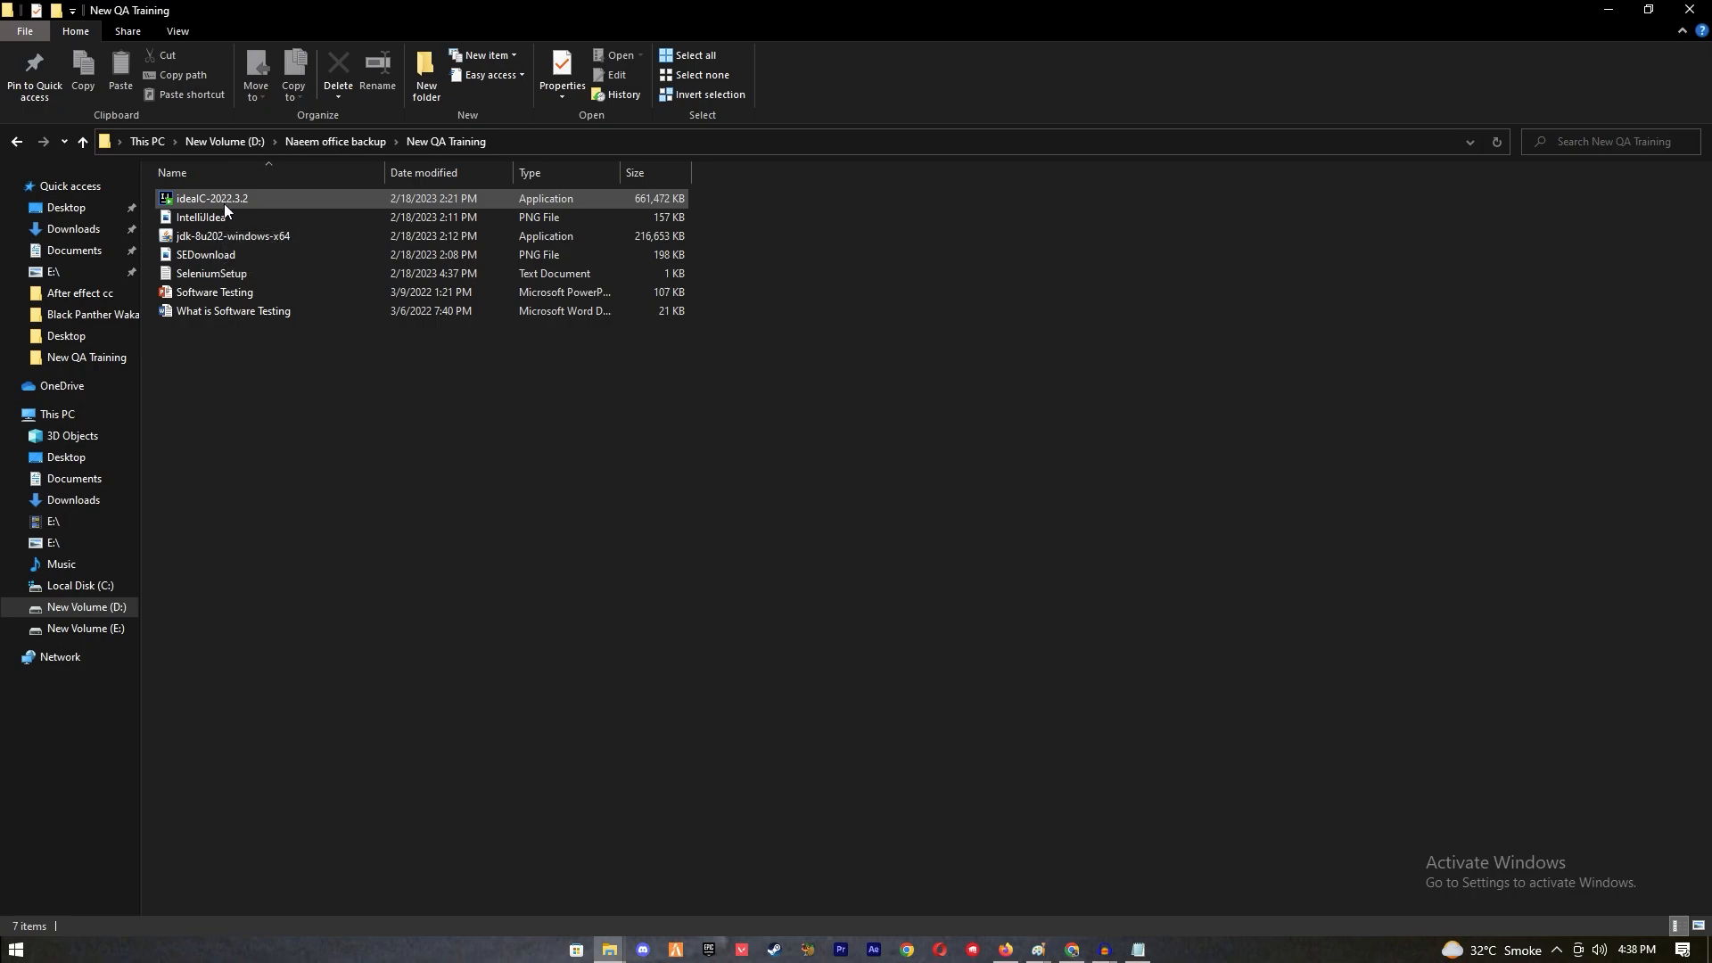
click(230, 236)
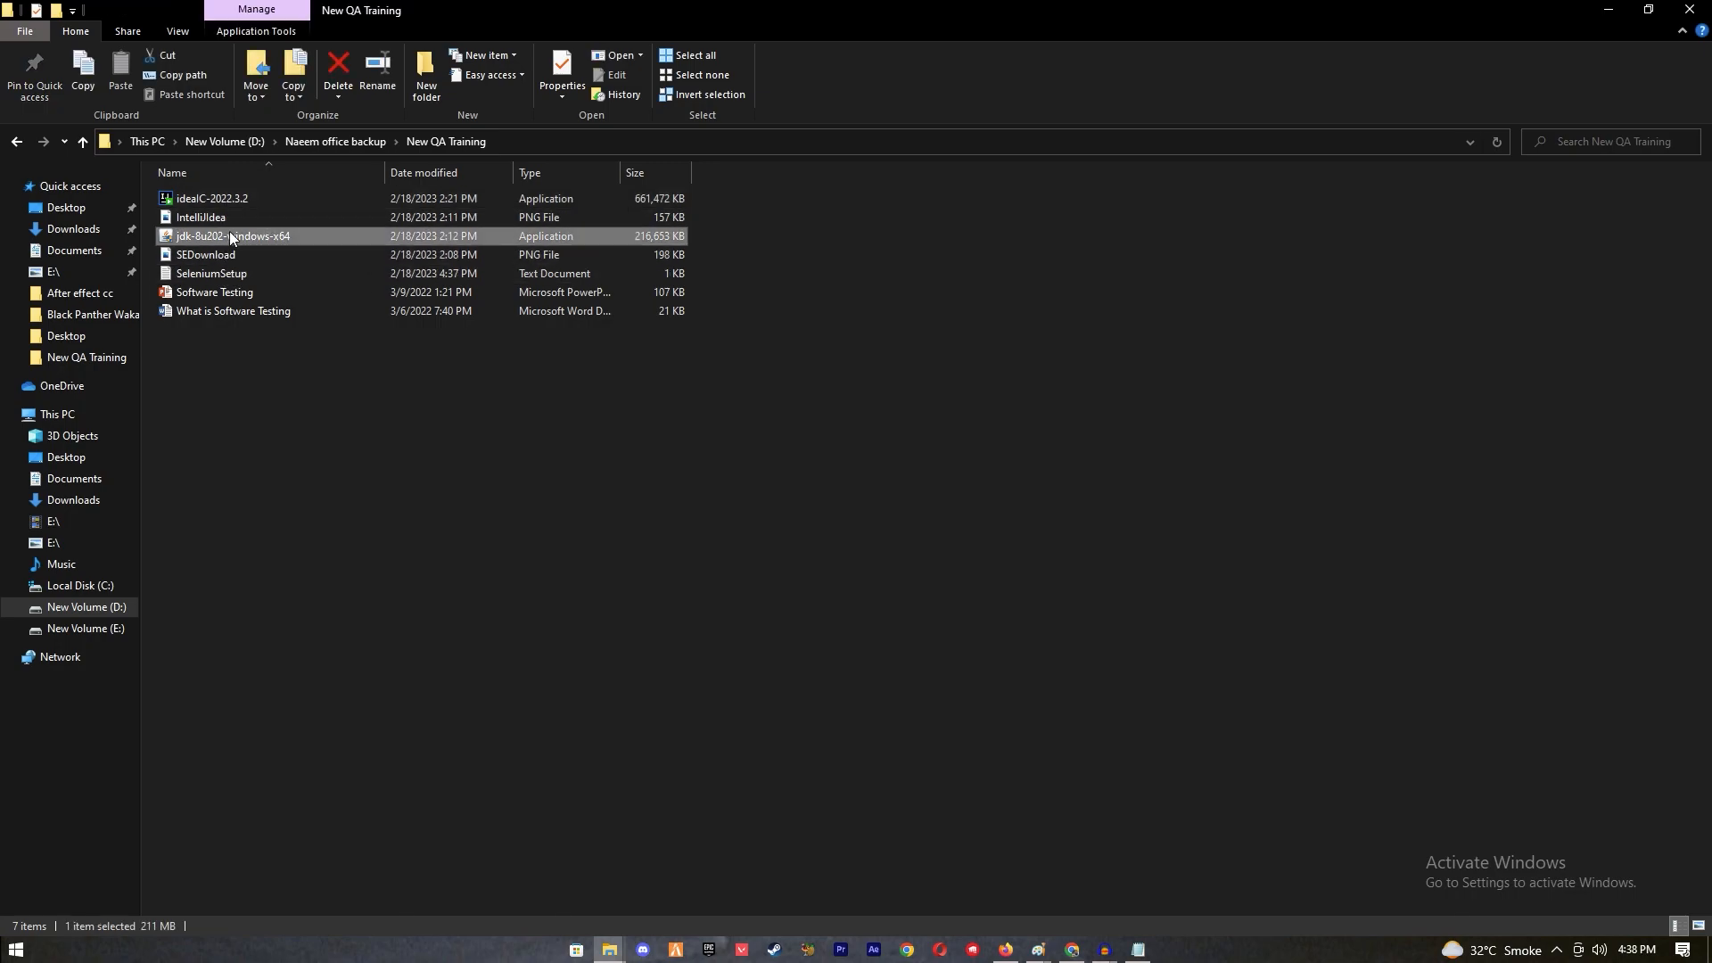
right_click(230, 236)
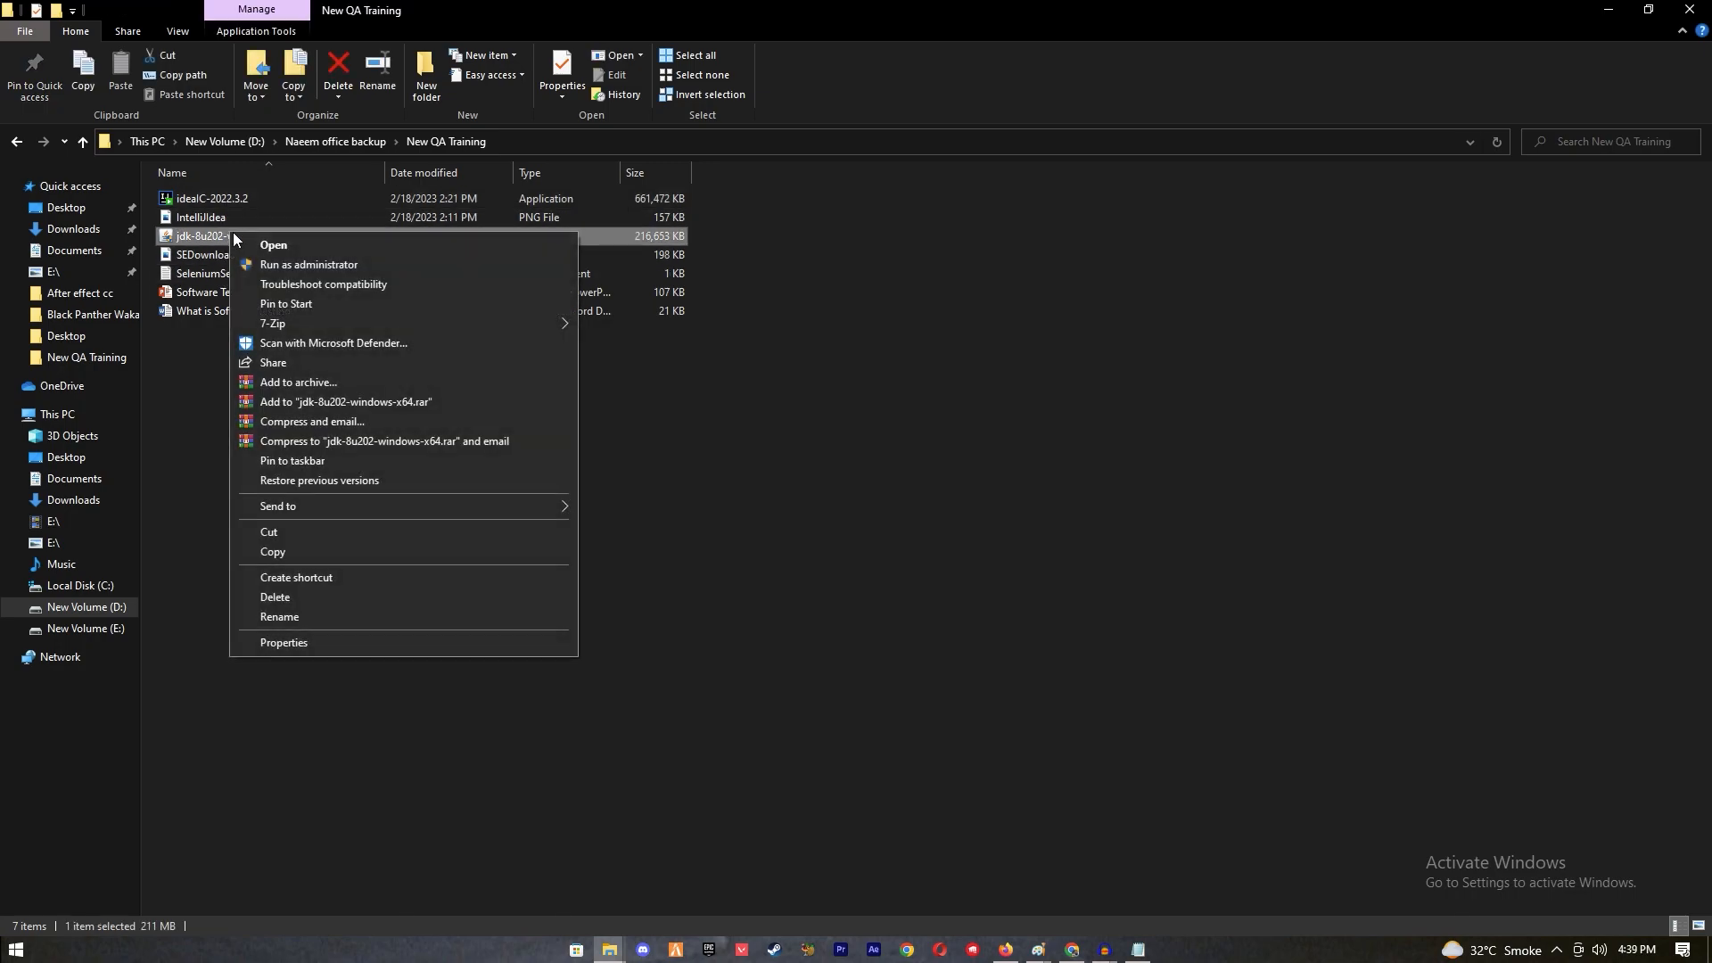
click(284, 266)
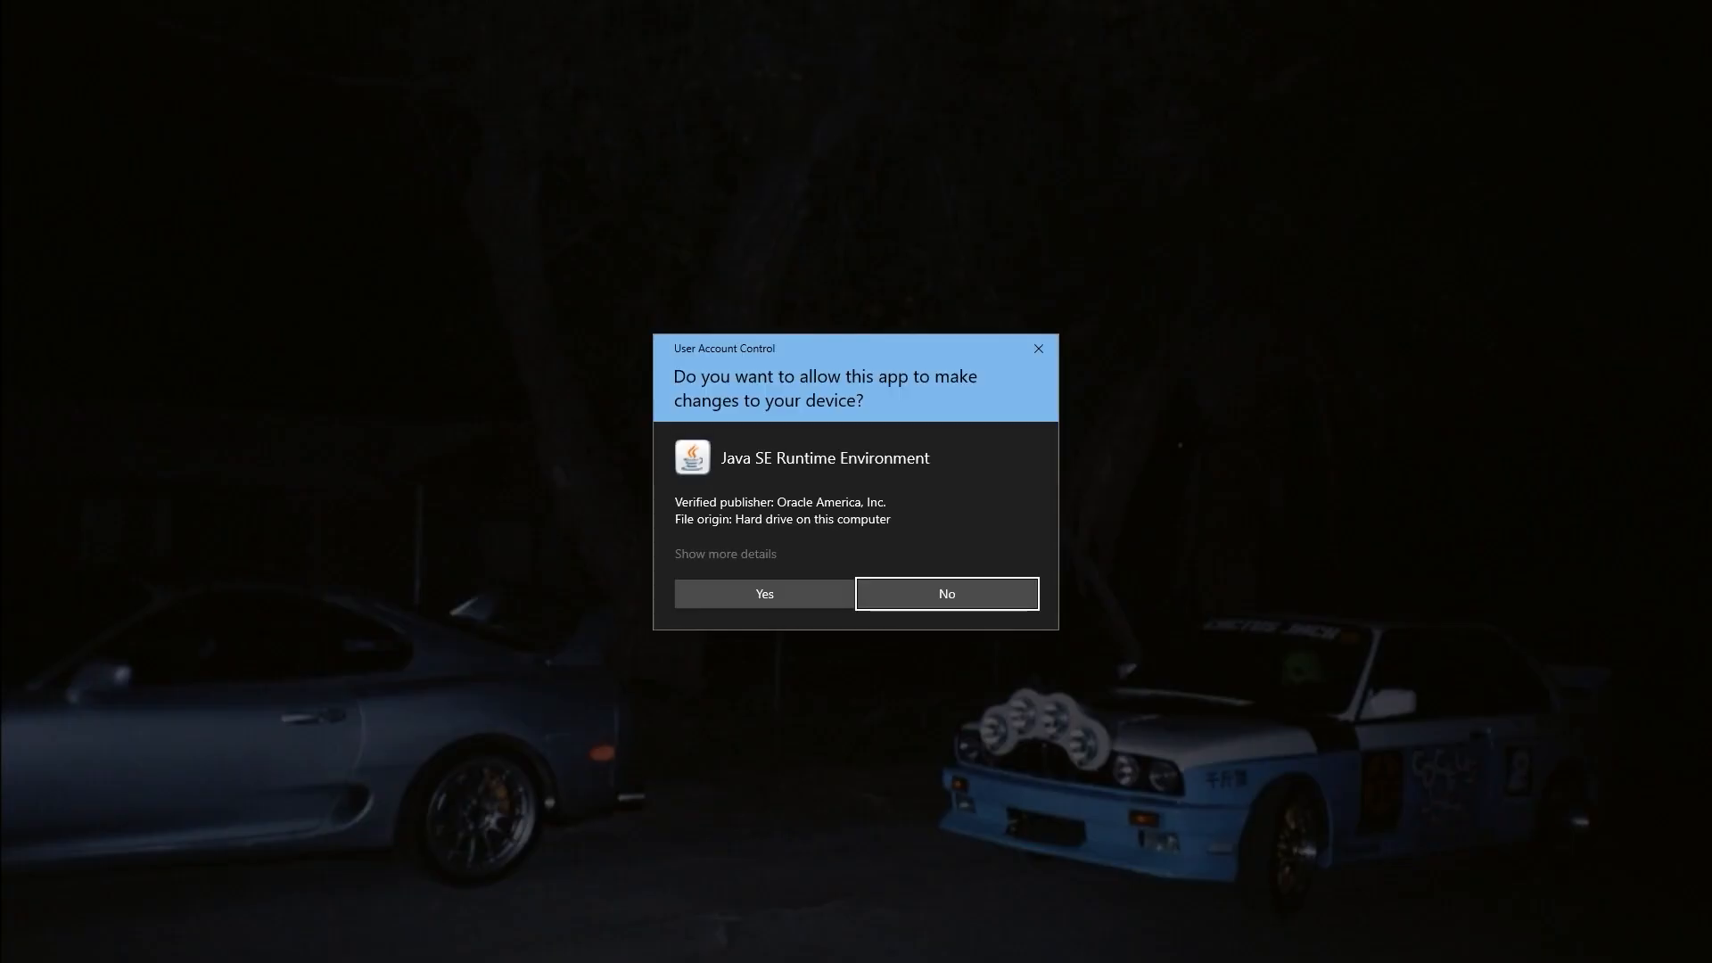
click(779, 595)
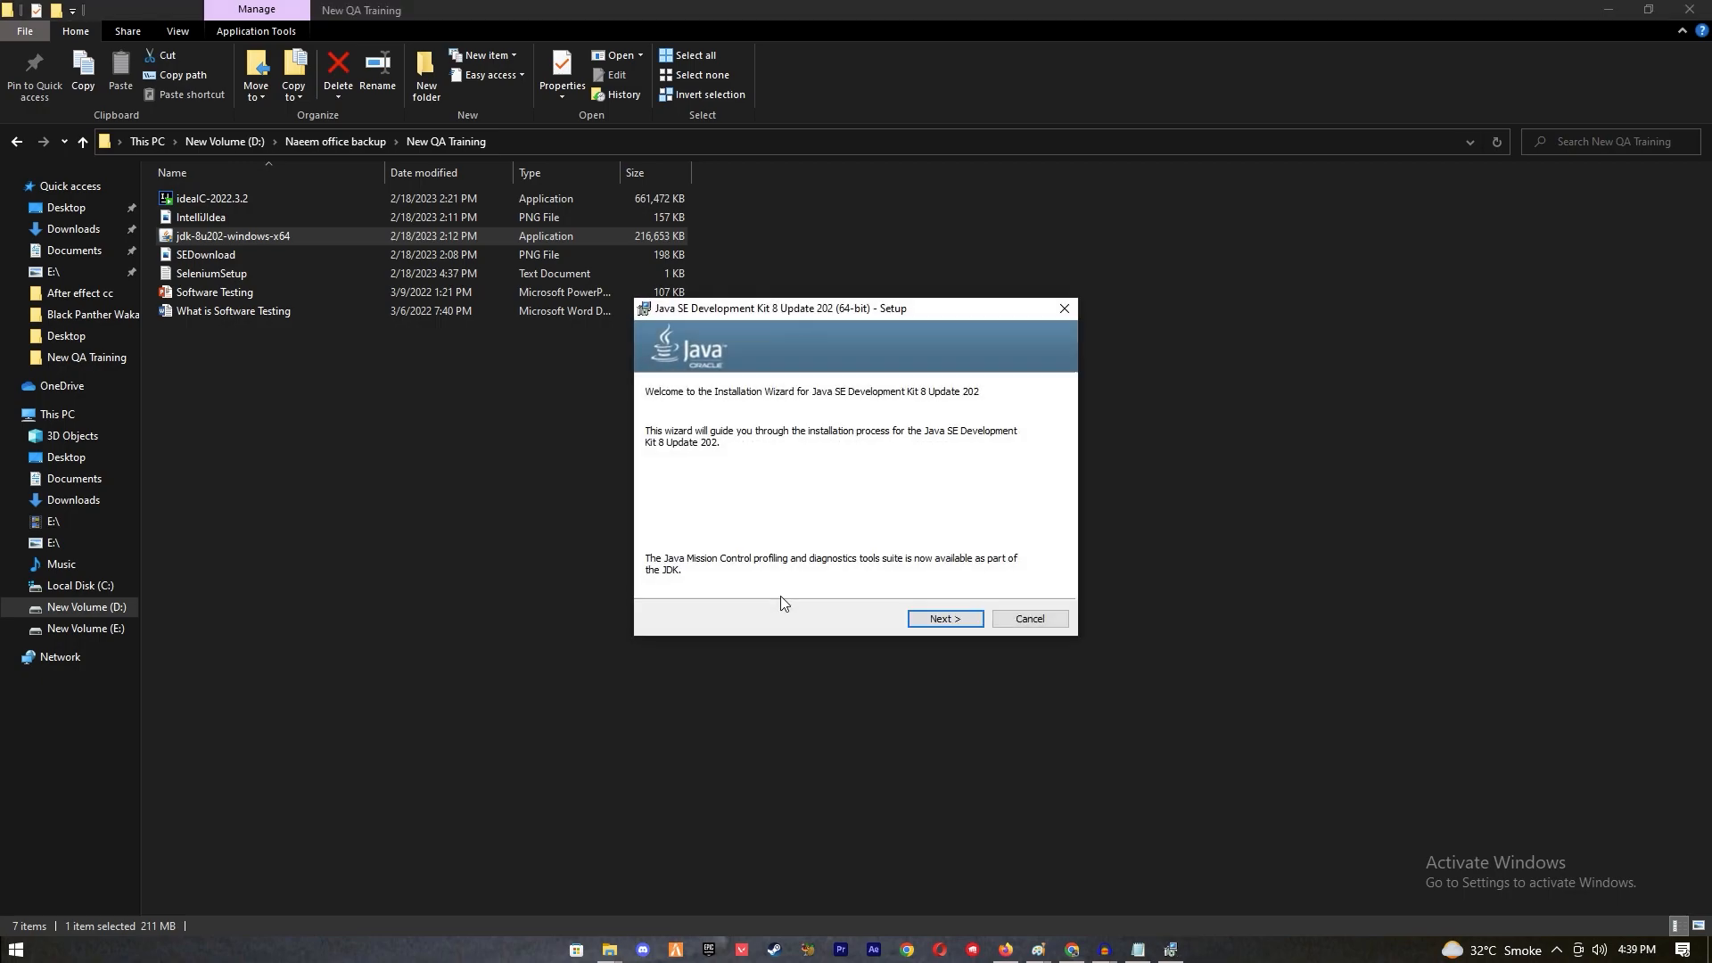
Proceed to the JDK's custom setup and browse to New Volume (D:) for a new install destination
click(949, 622)
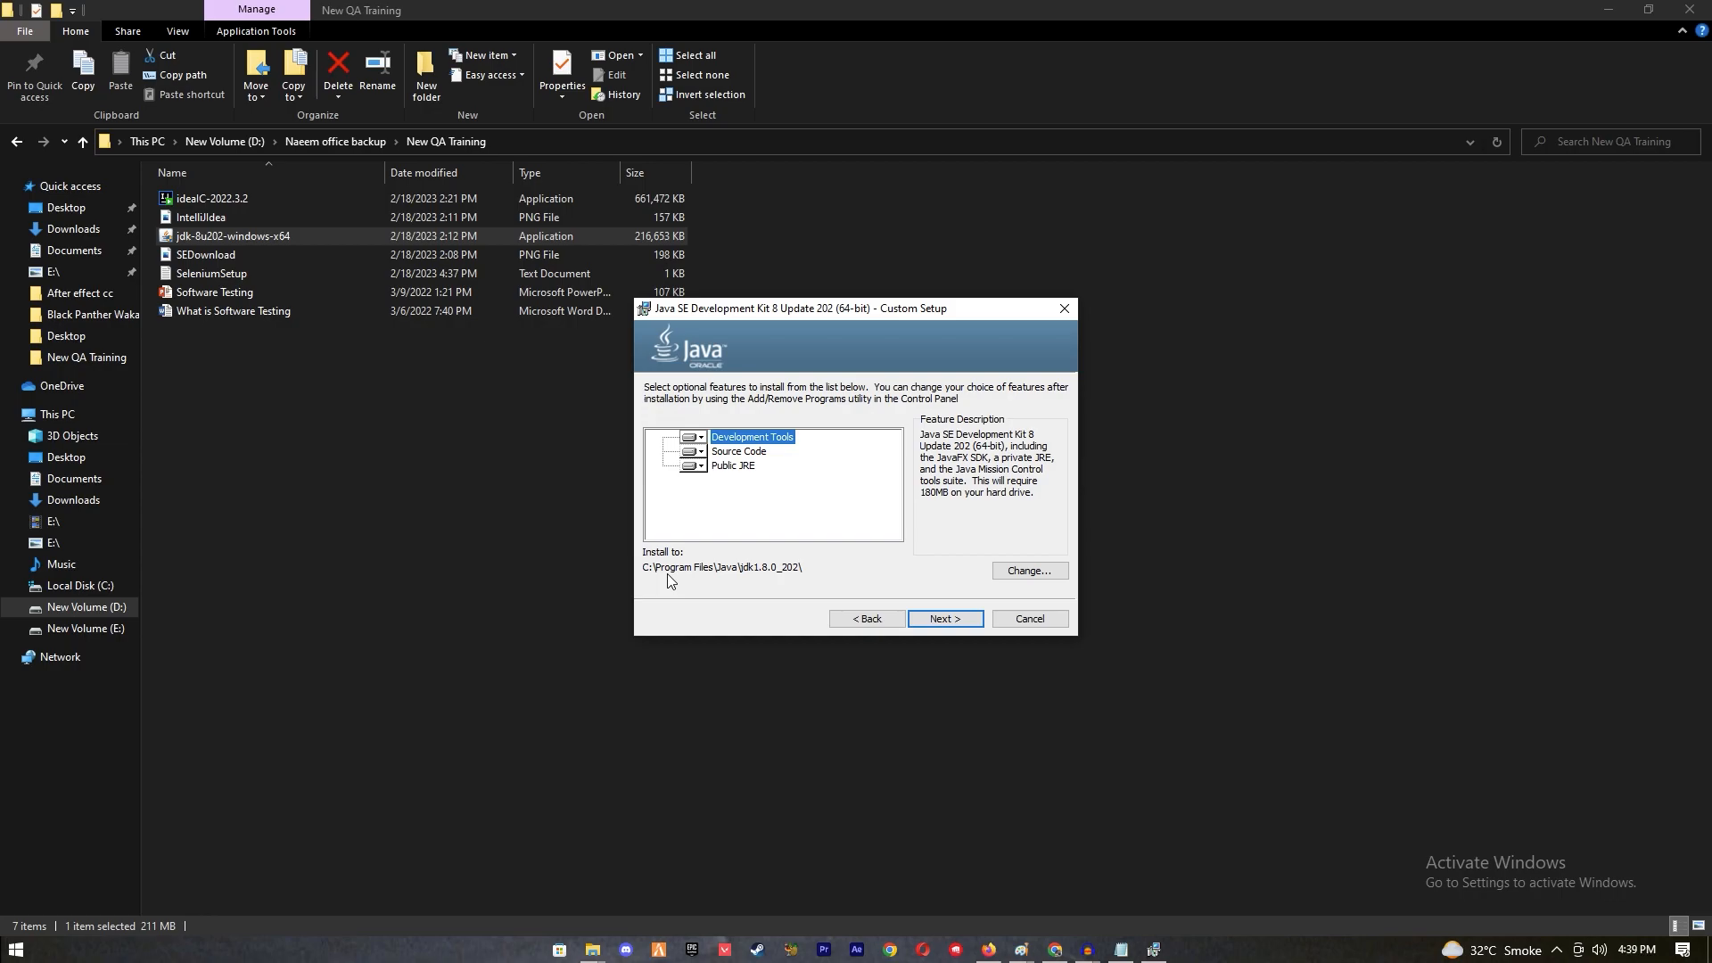
click(1034, 571)
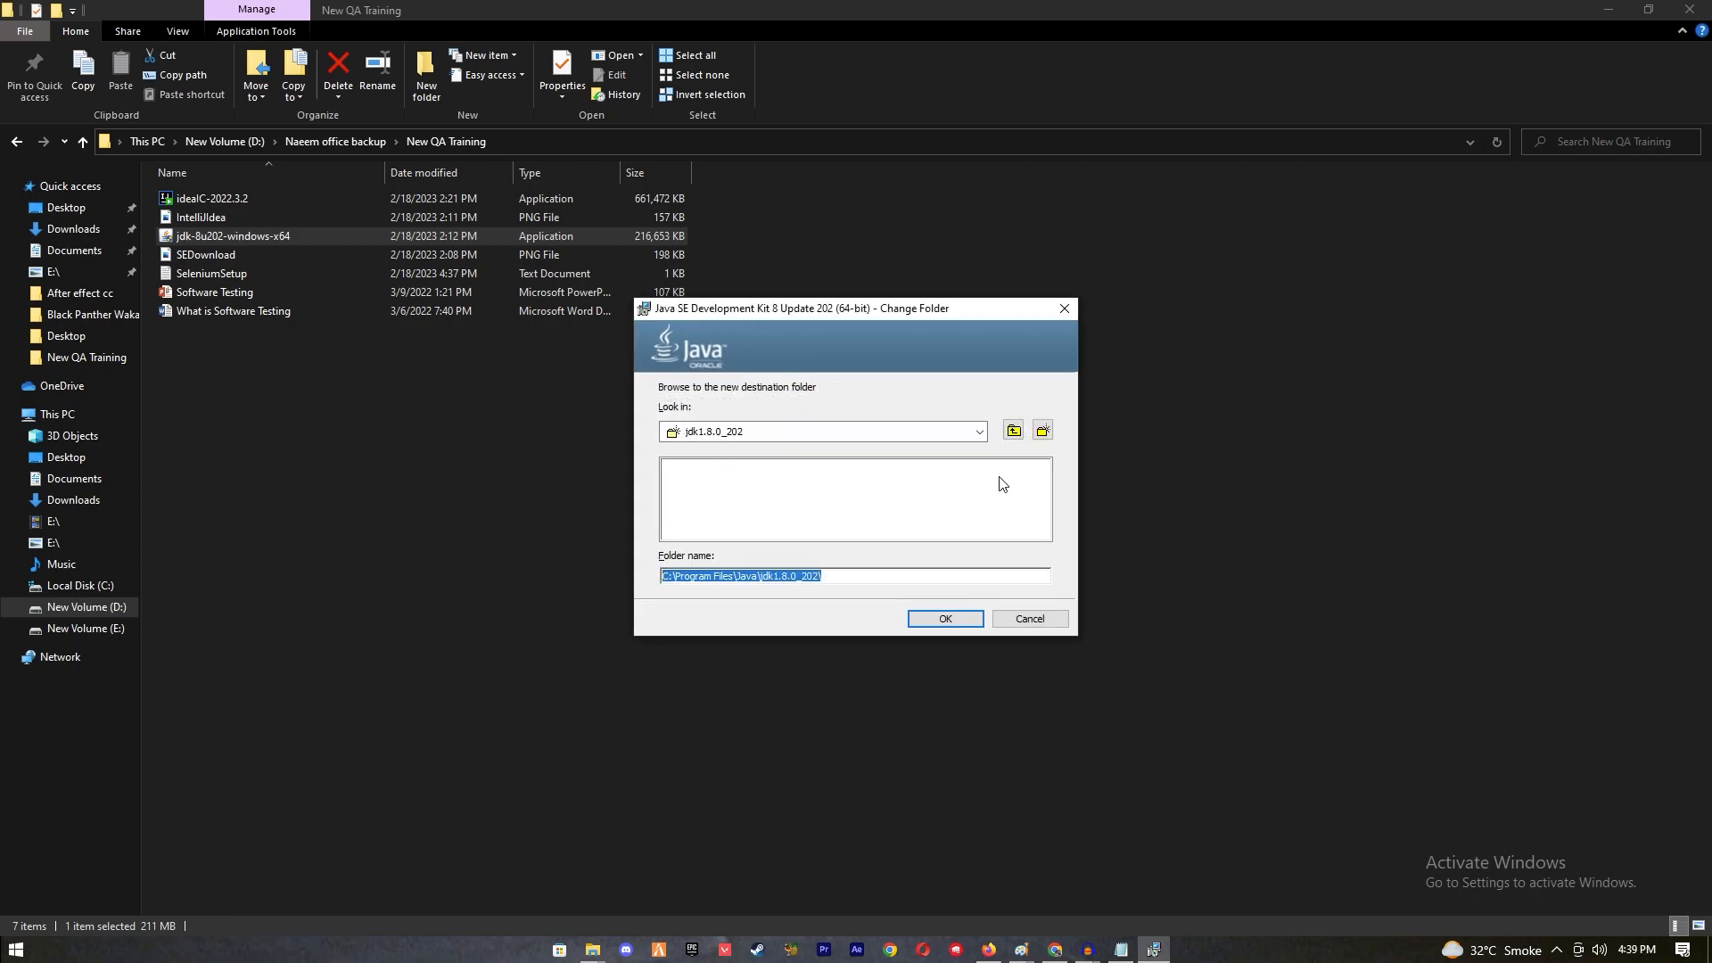
click(1013, 432)
click(1013, 431)
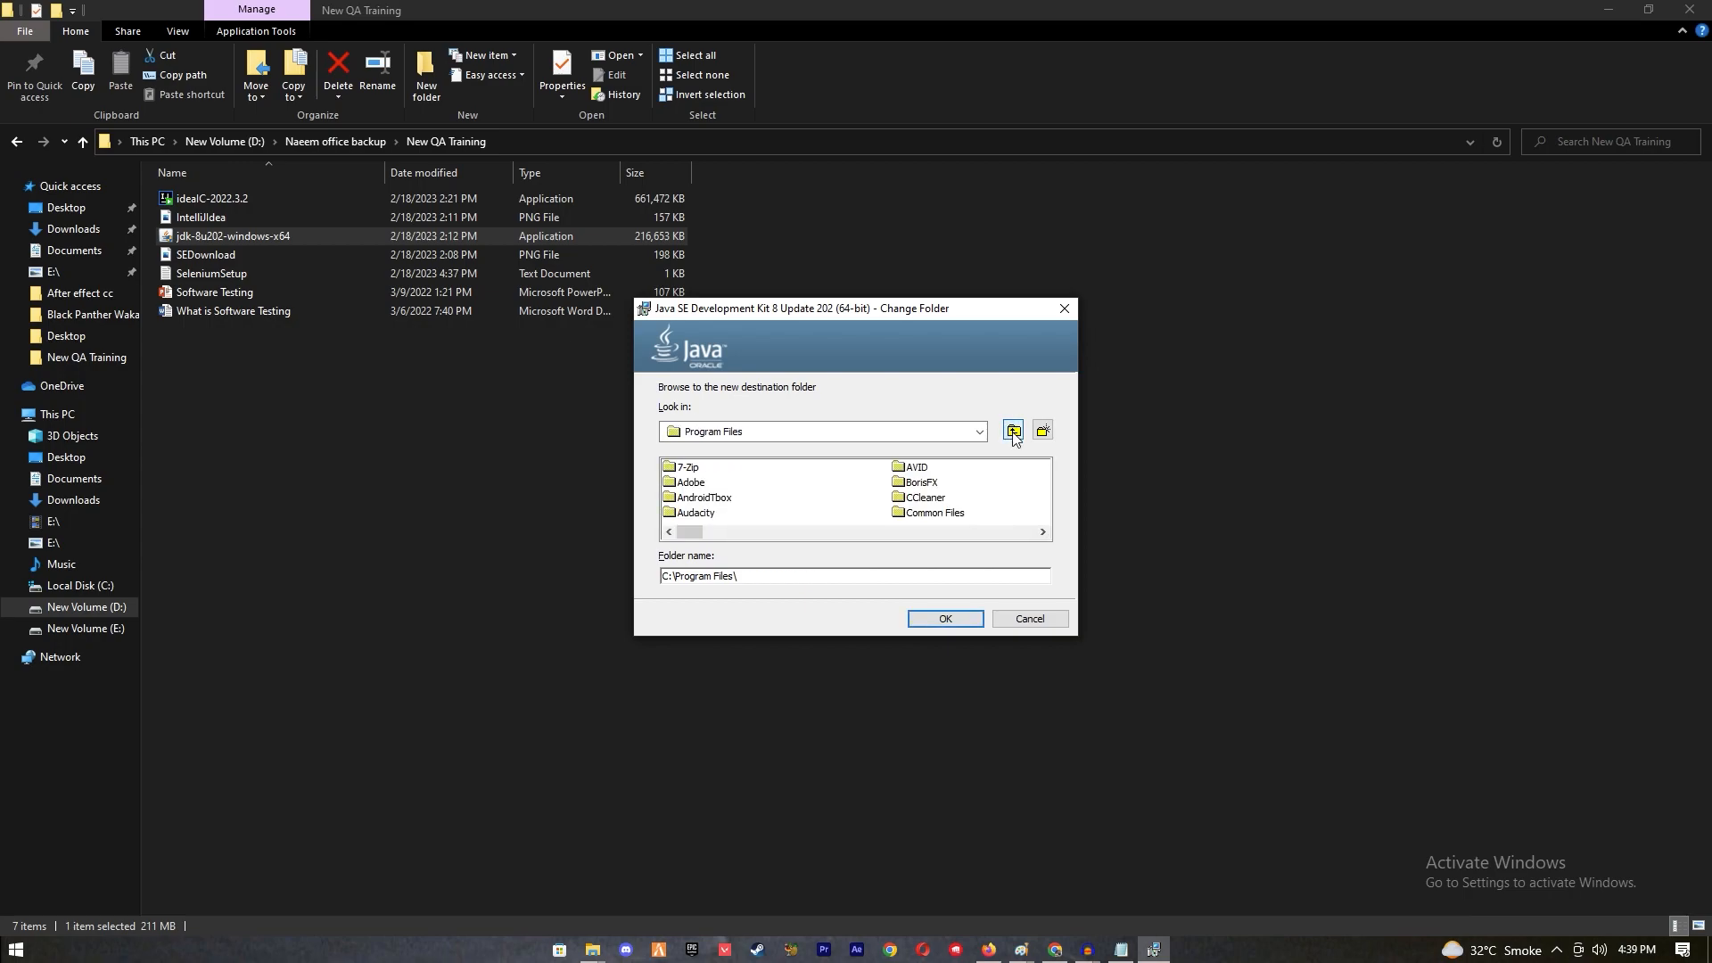
click(1013, 432)
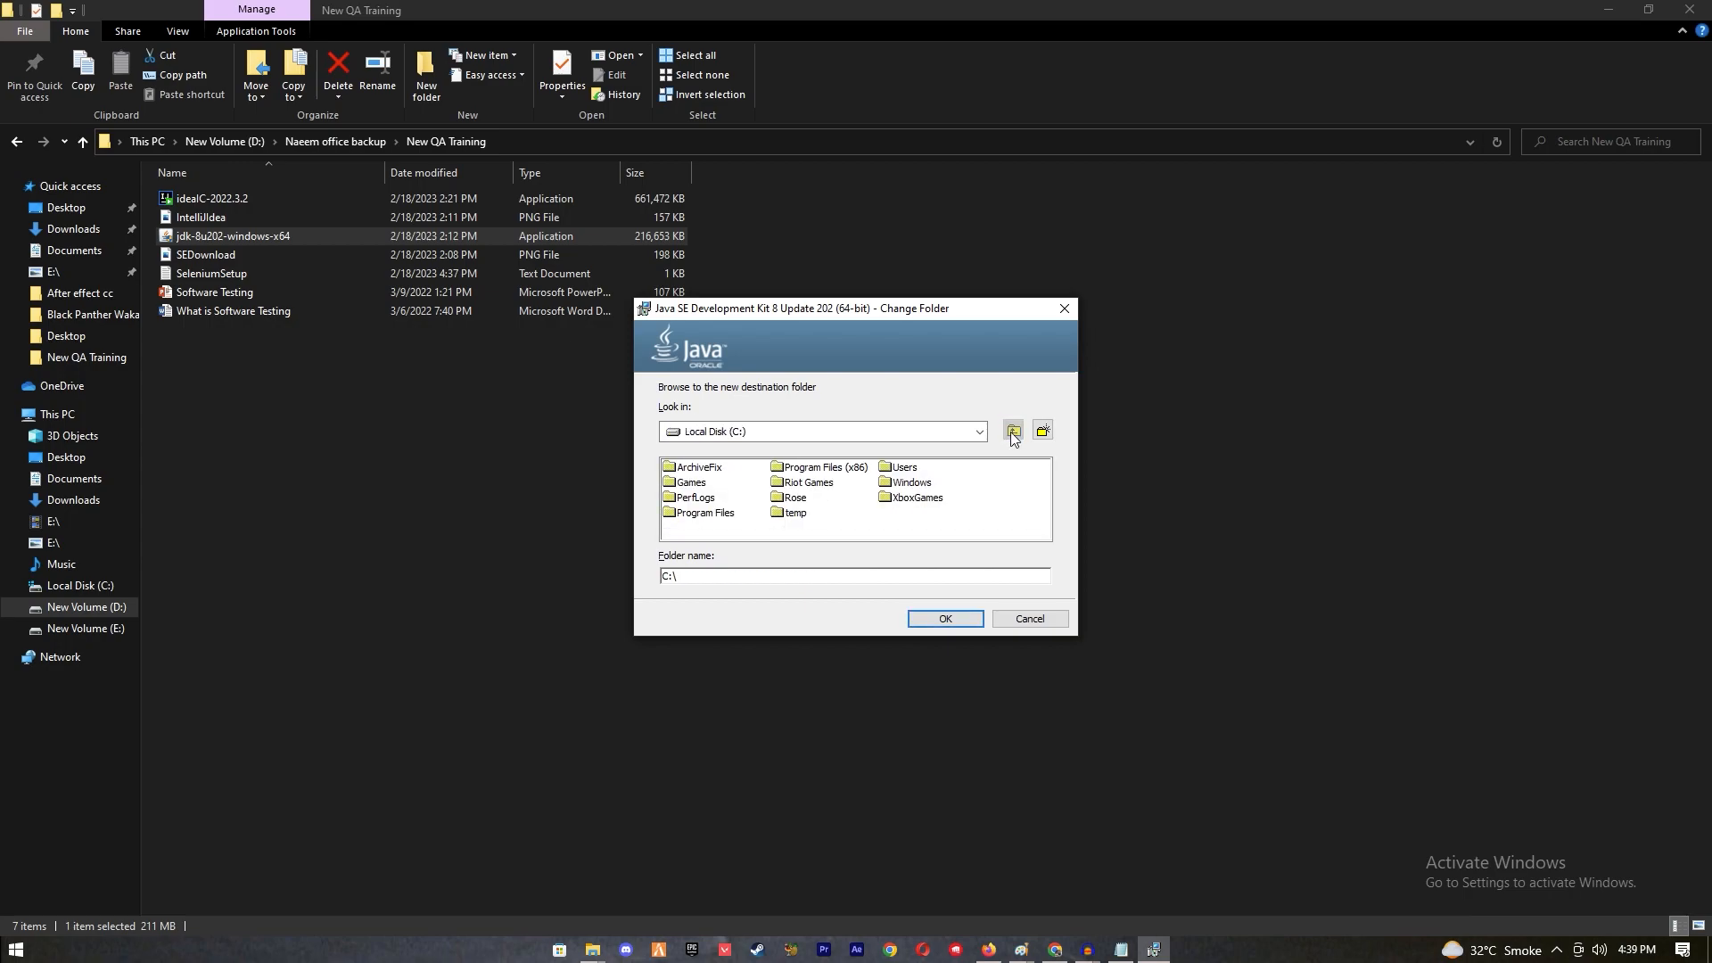
click(980, 433)
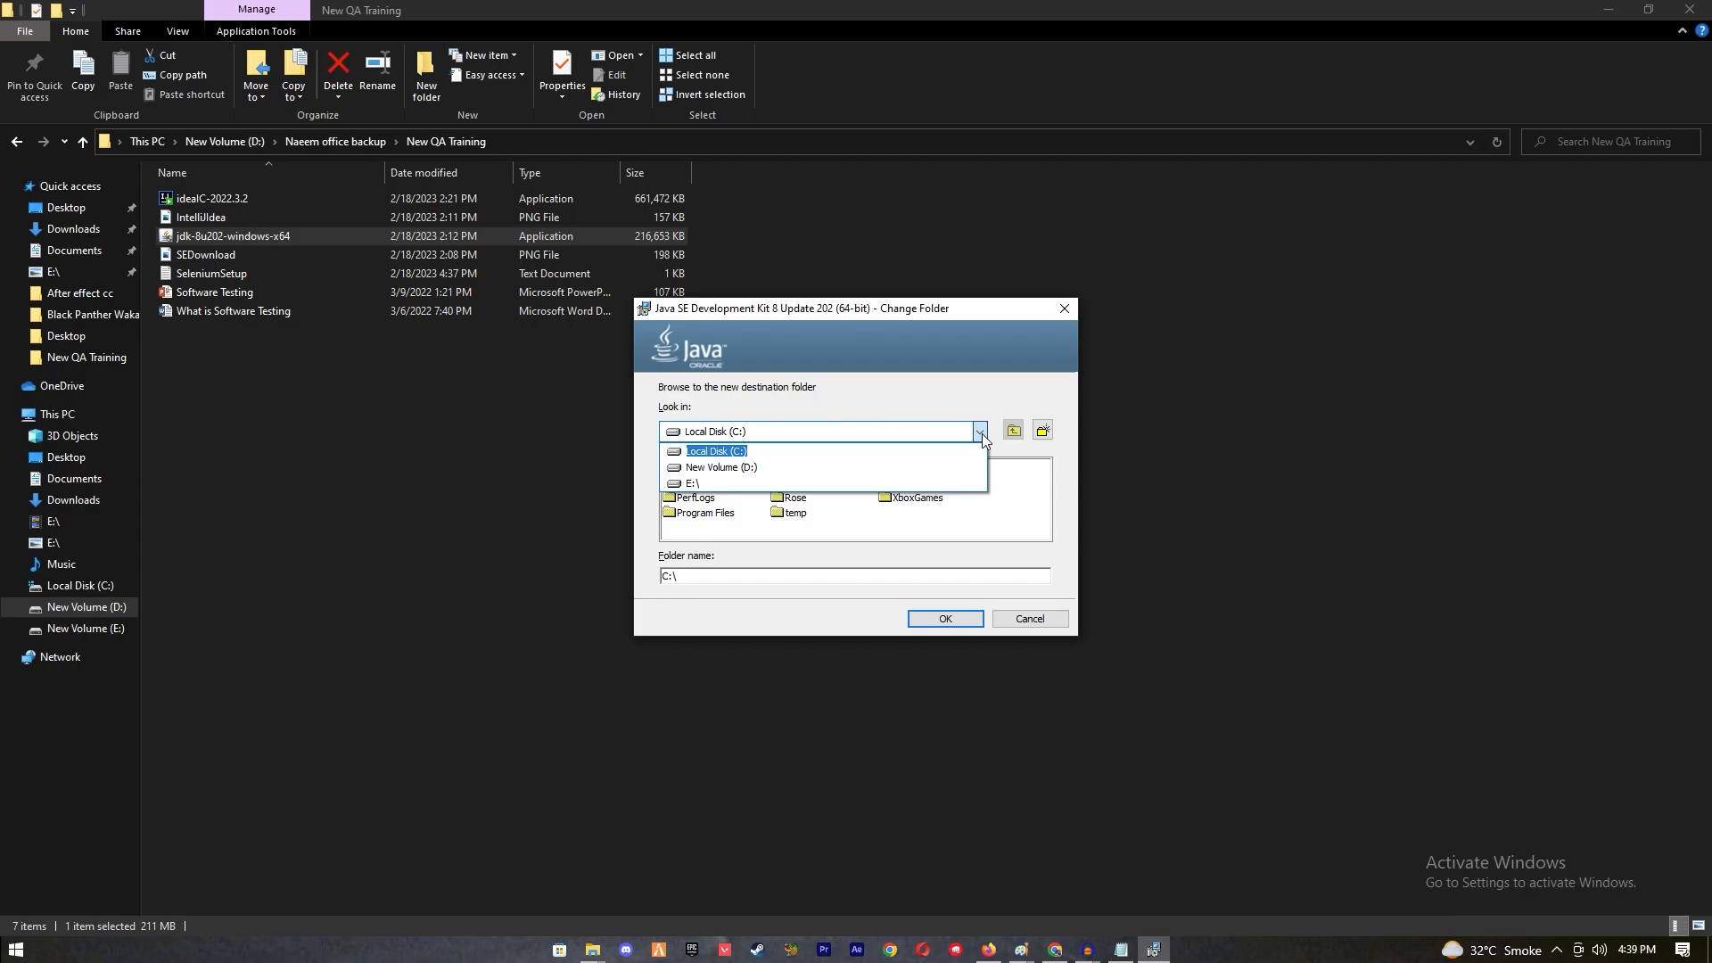
click(928, 468)
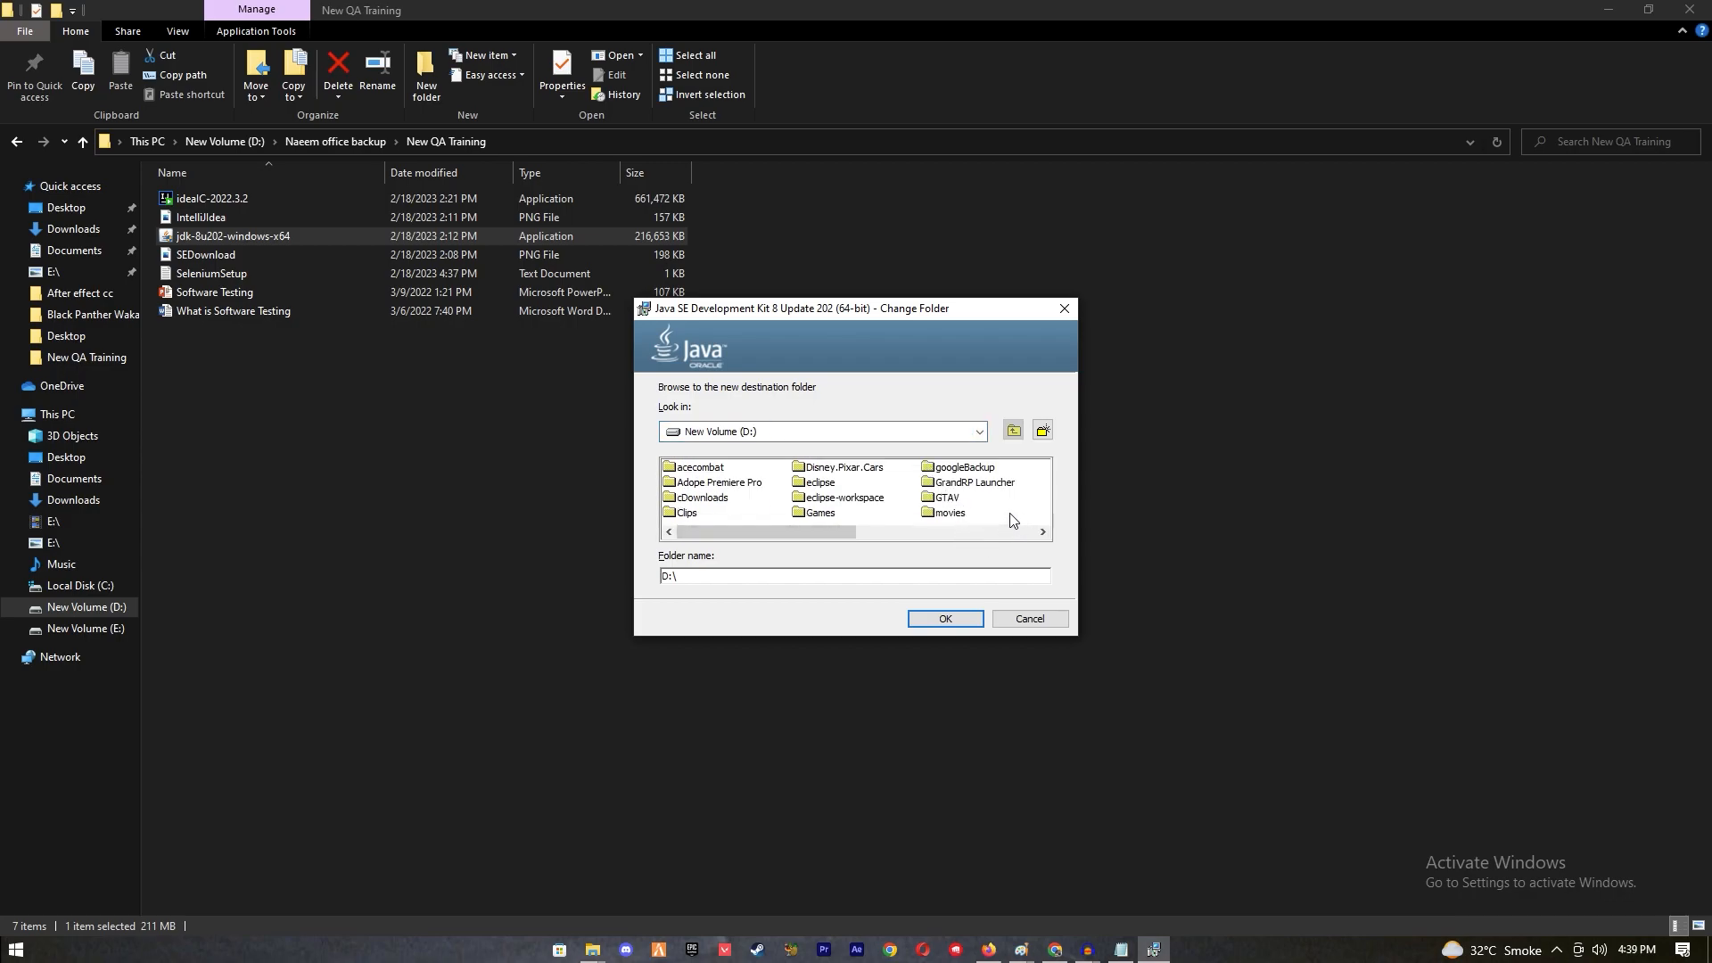
Create a folder named Java on drive D, use it as the JDK's destination and start the installation
click(1042, 431)
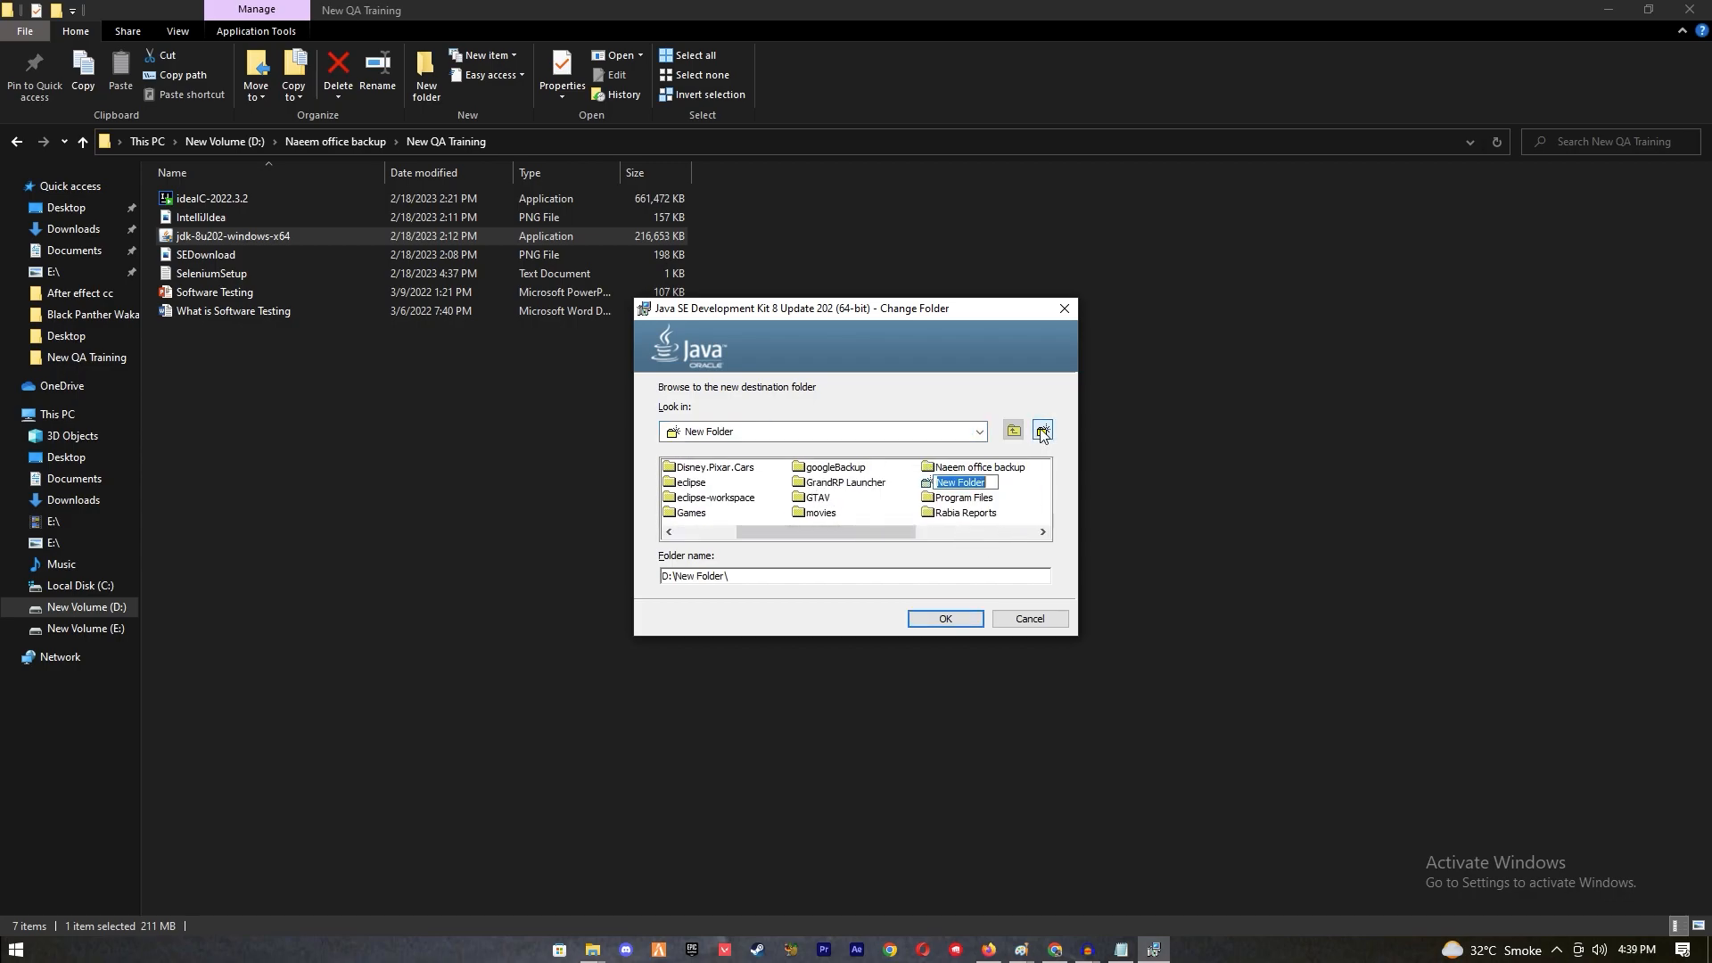
text(Java)
key(Return)
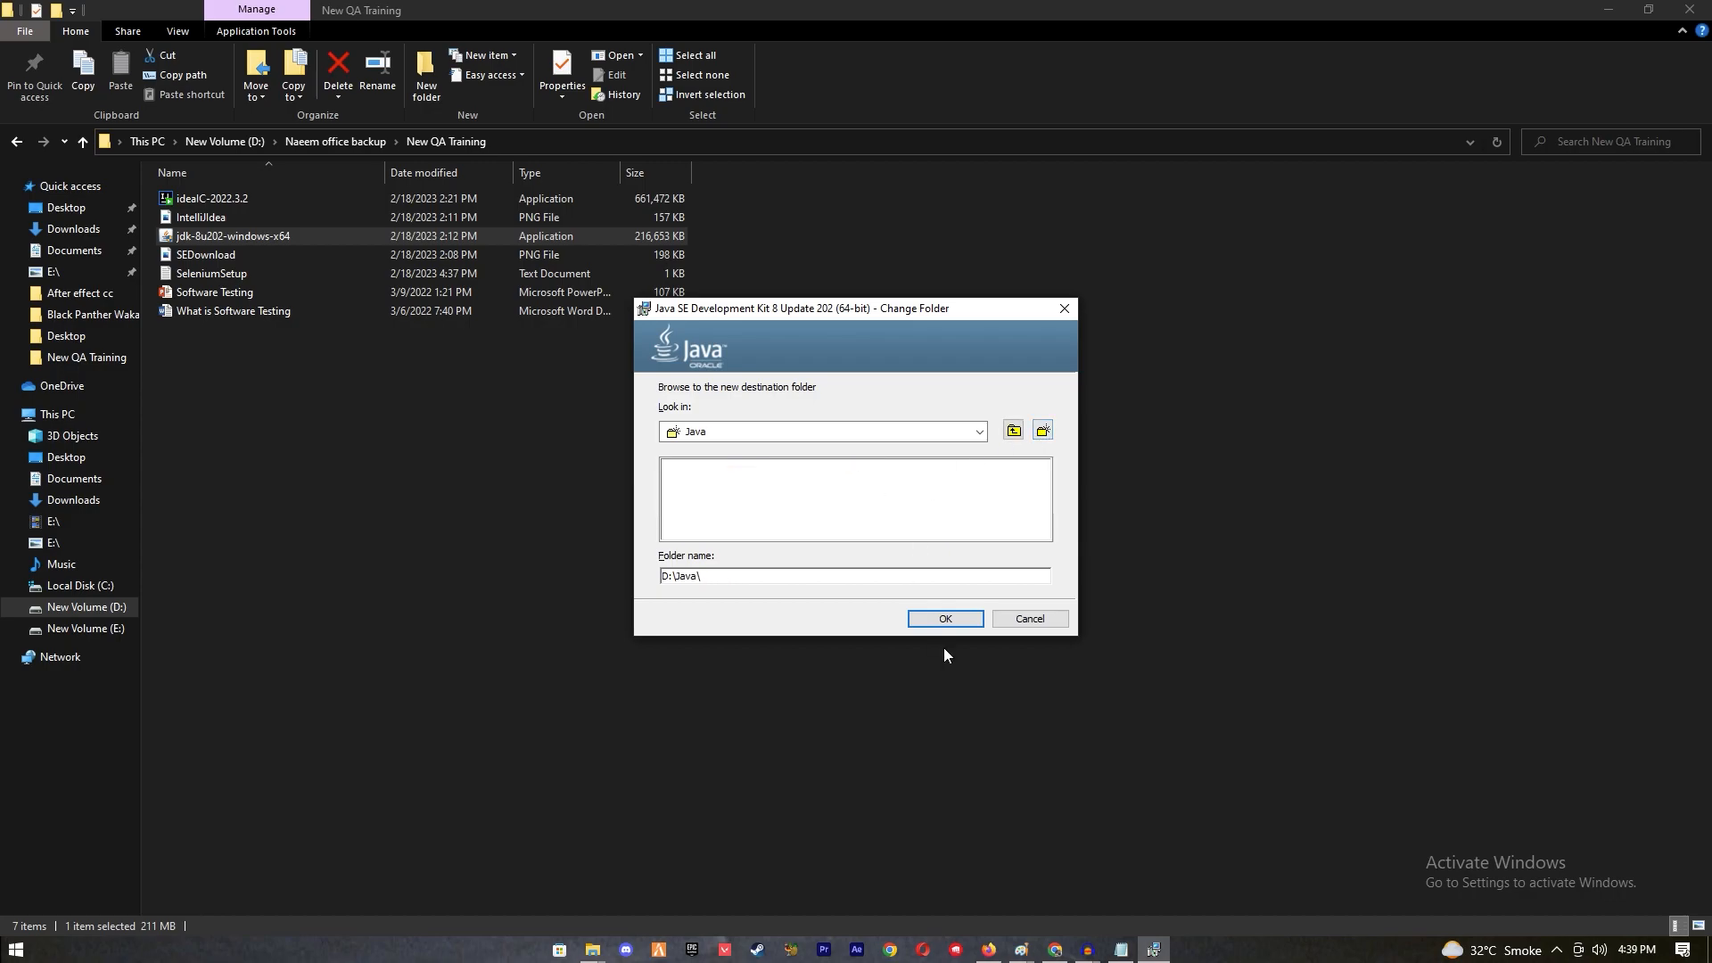
click(947, 618)
click(947, 617)
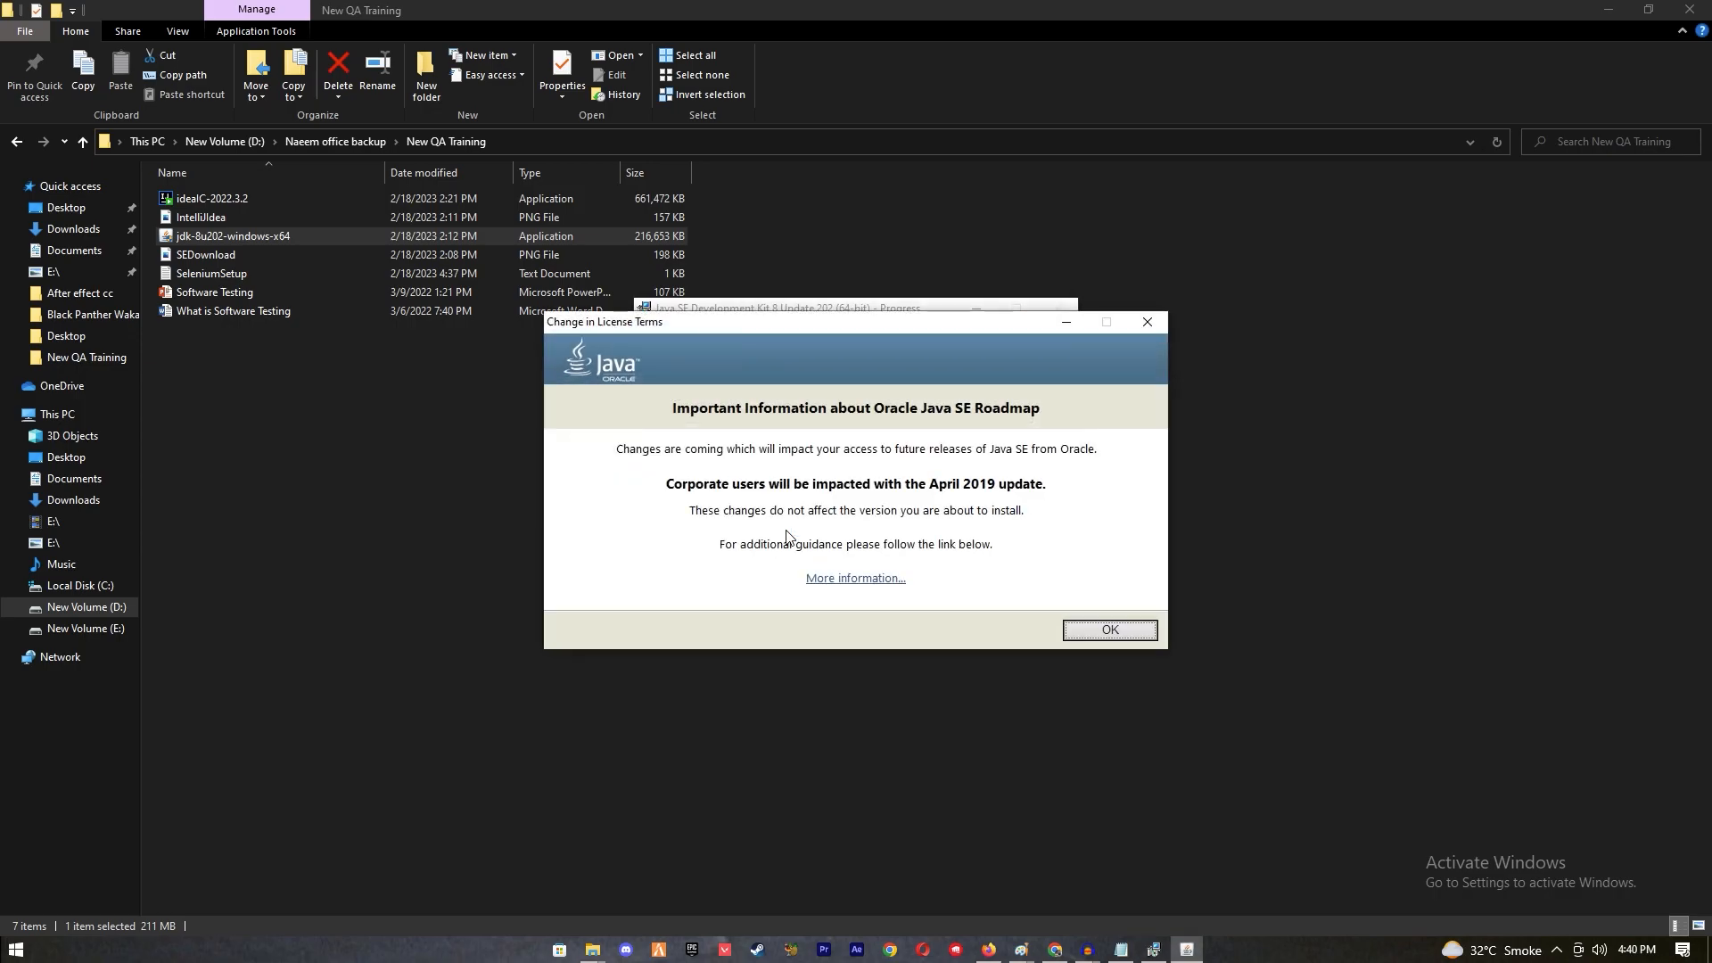
Acknowledge the license terms notice and try to use D:\Java as the JRE's destination folder
click(1108, 632)
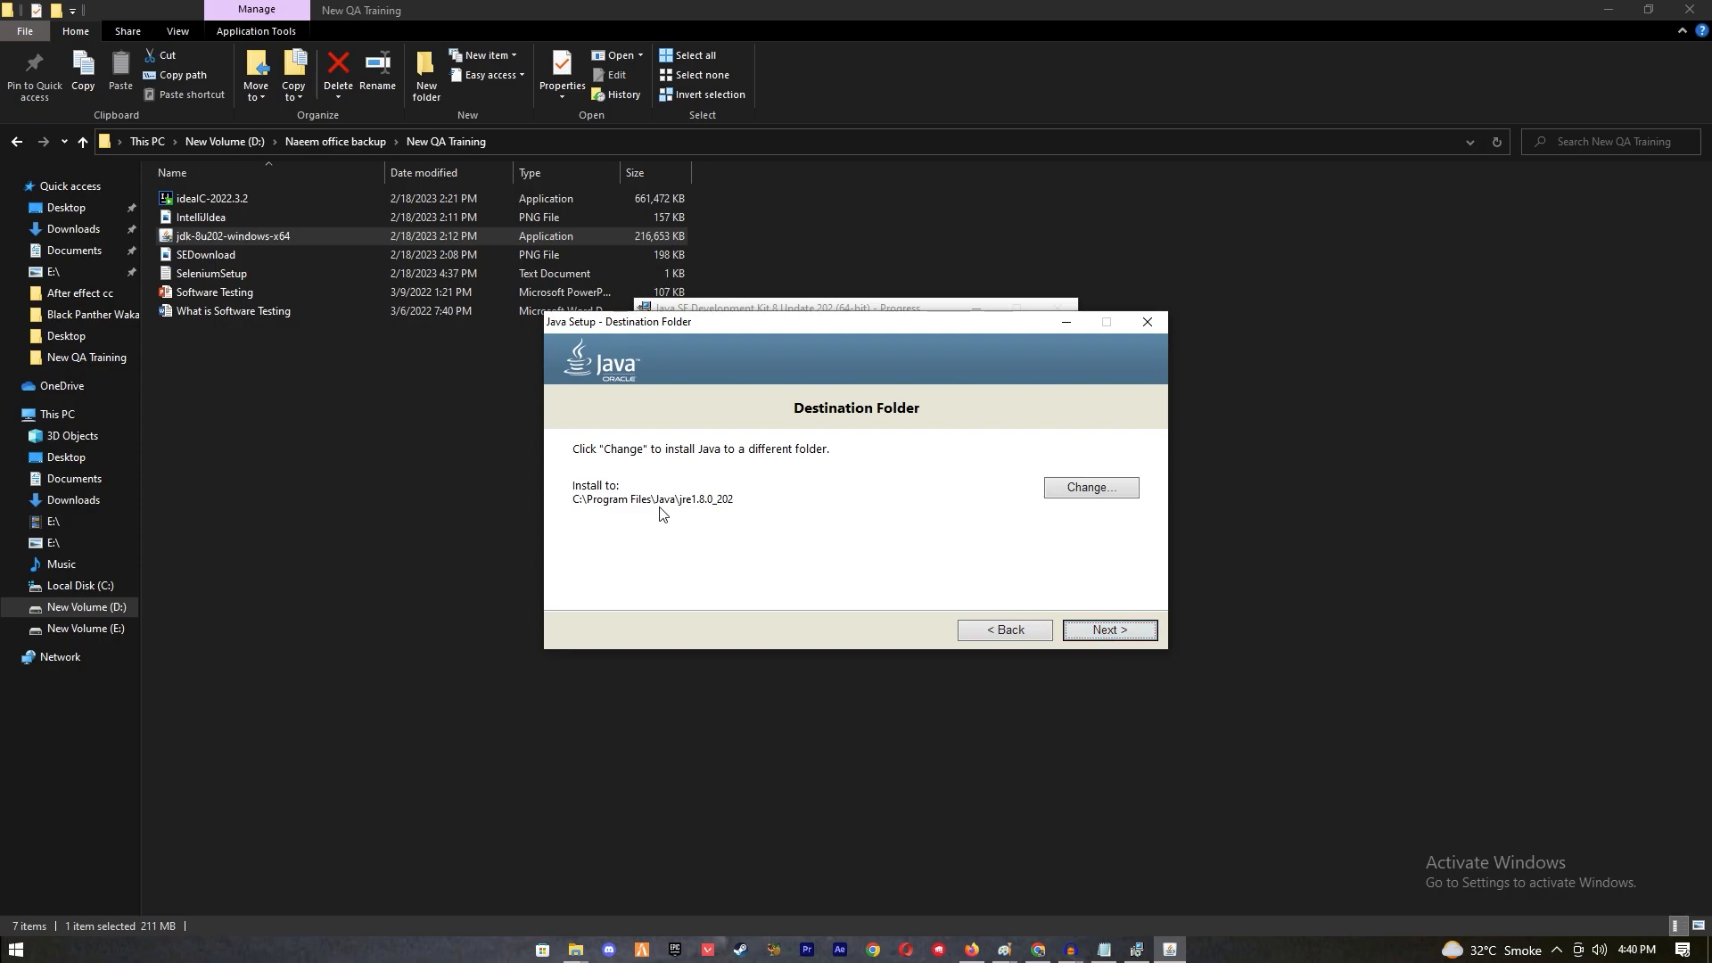
click(1094, 496)
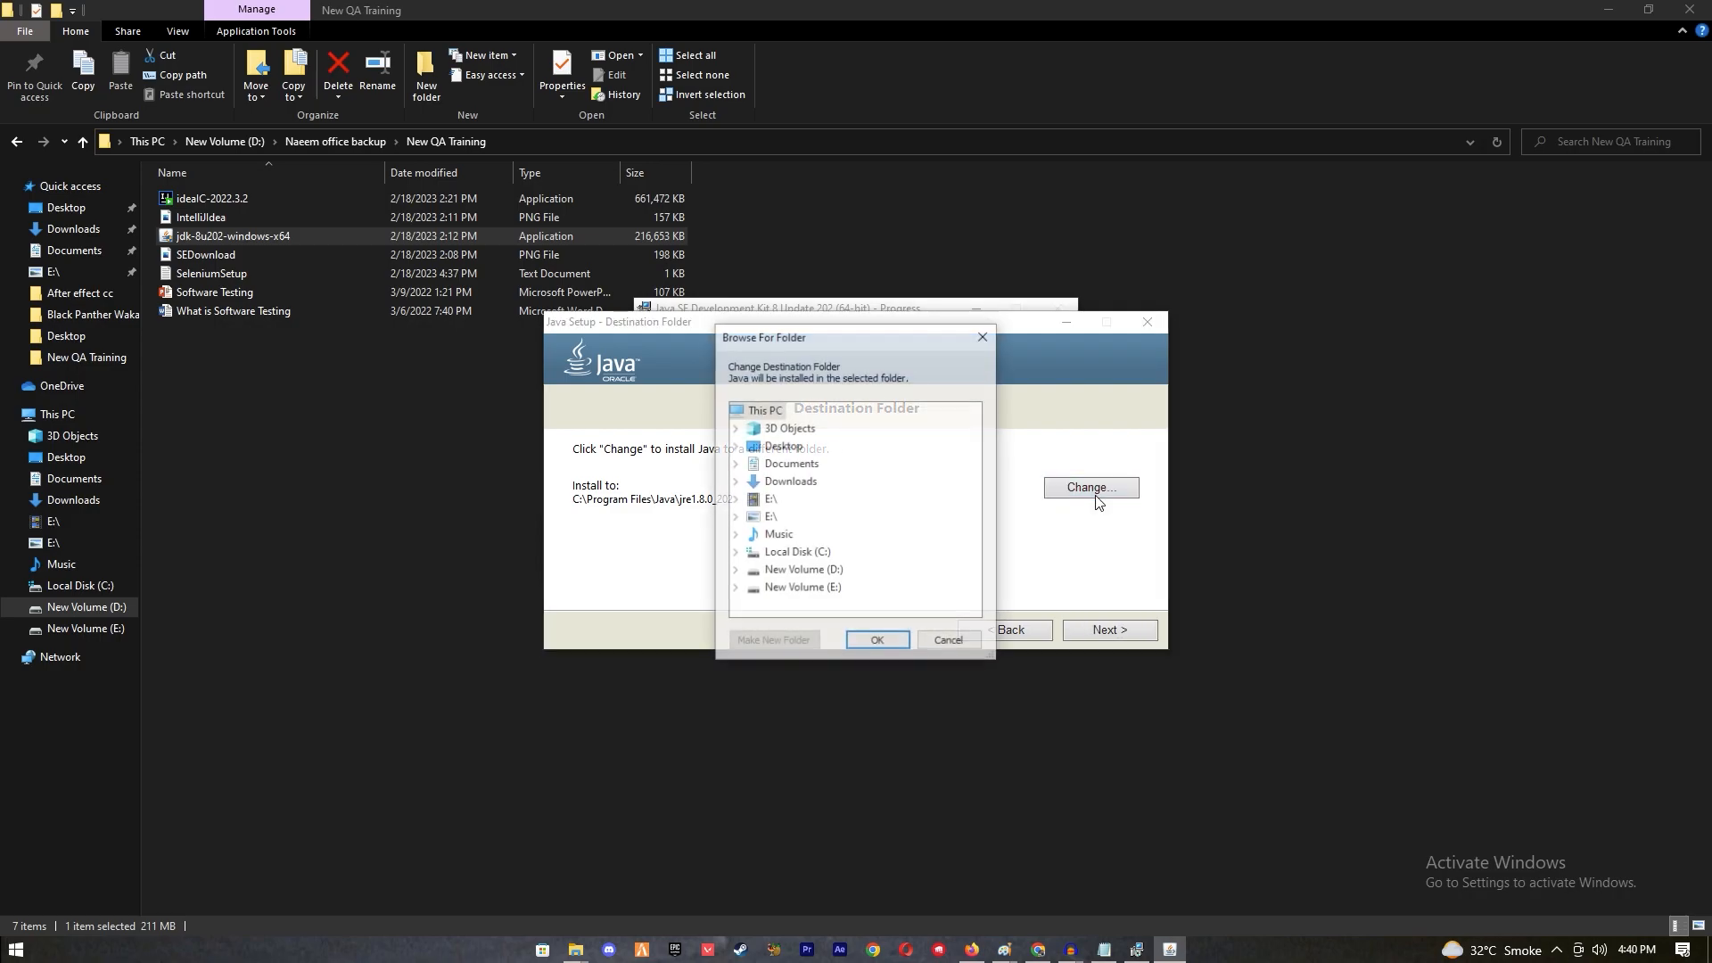
double_click(816, 573)
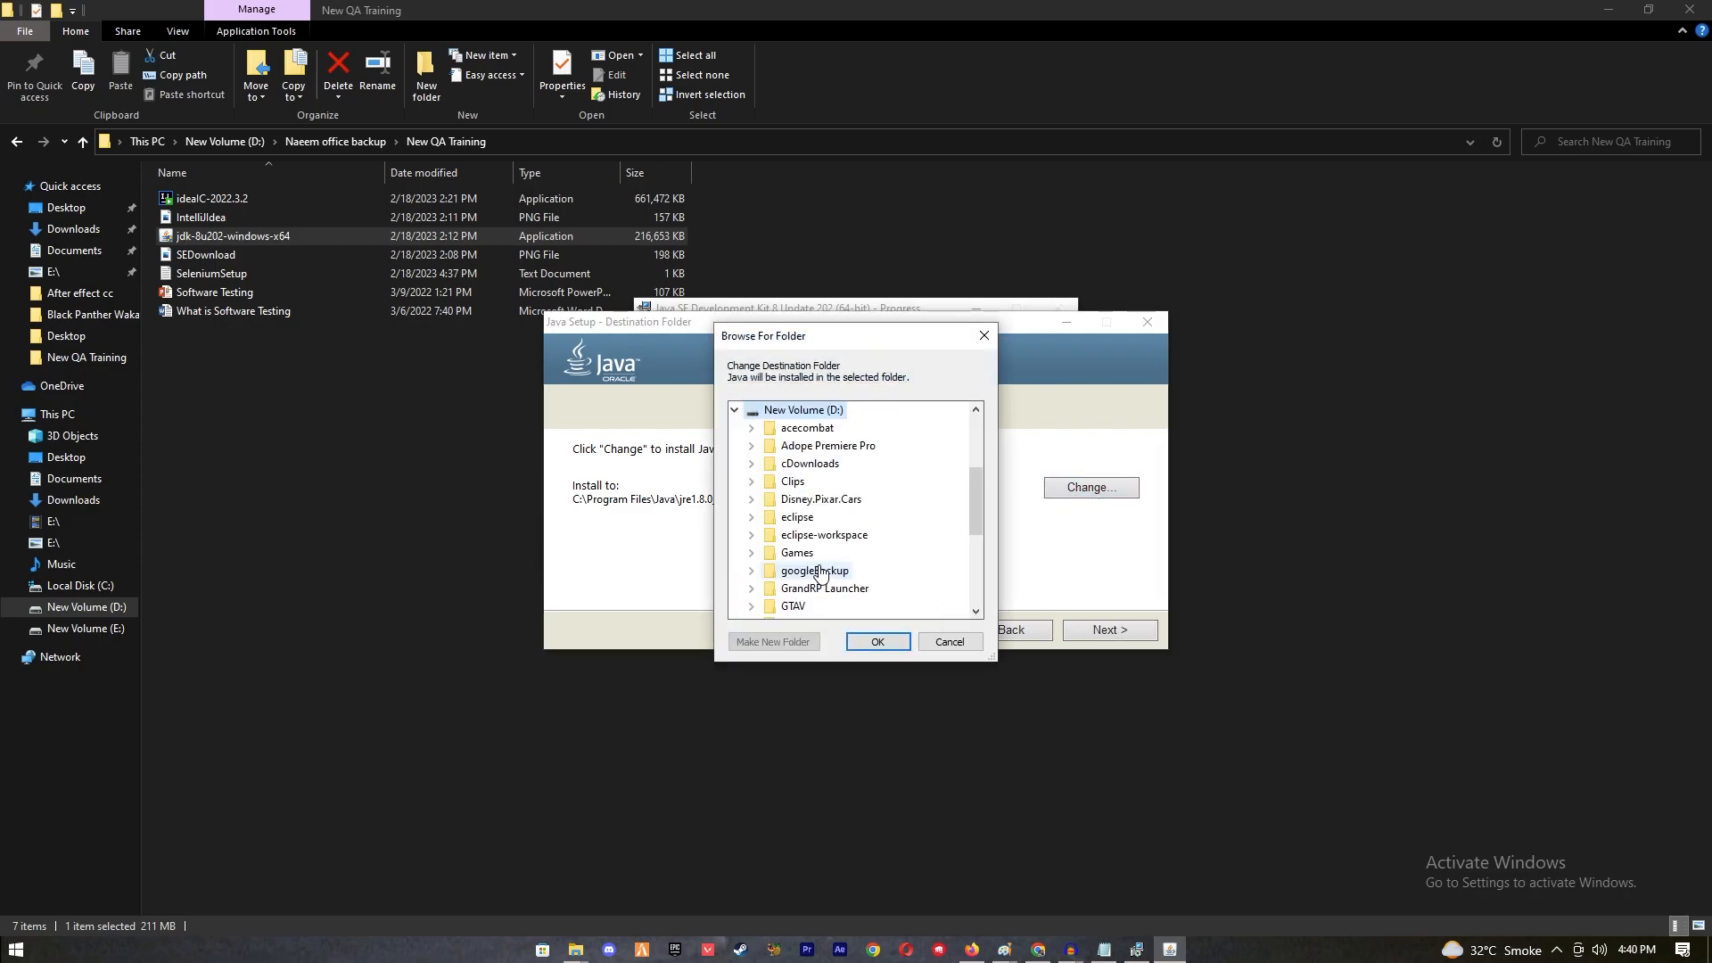
scroll(847, 552, down, 2)
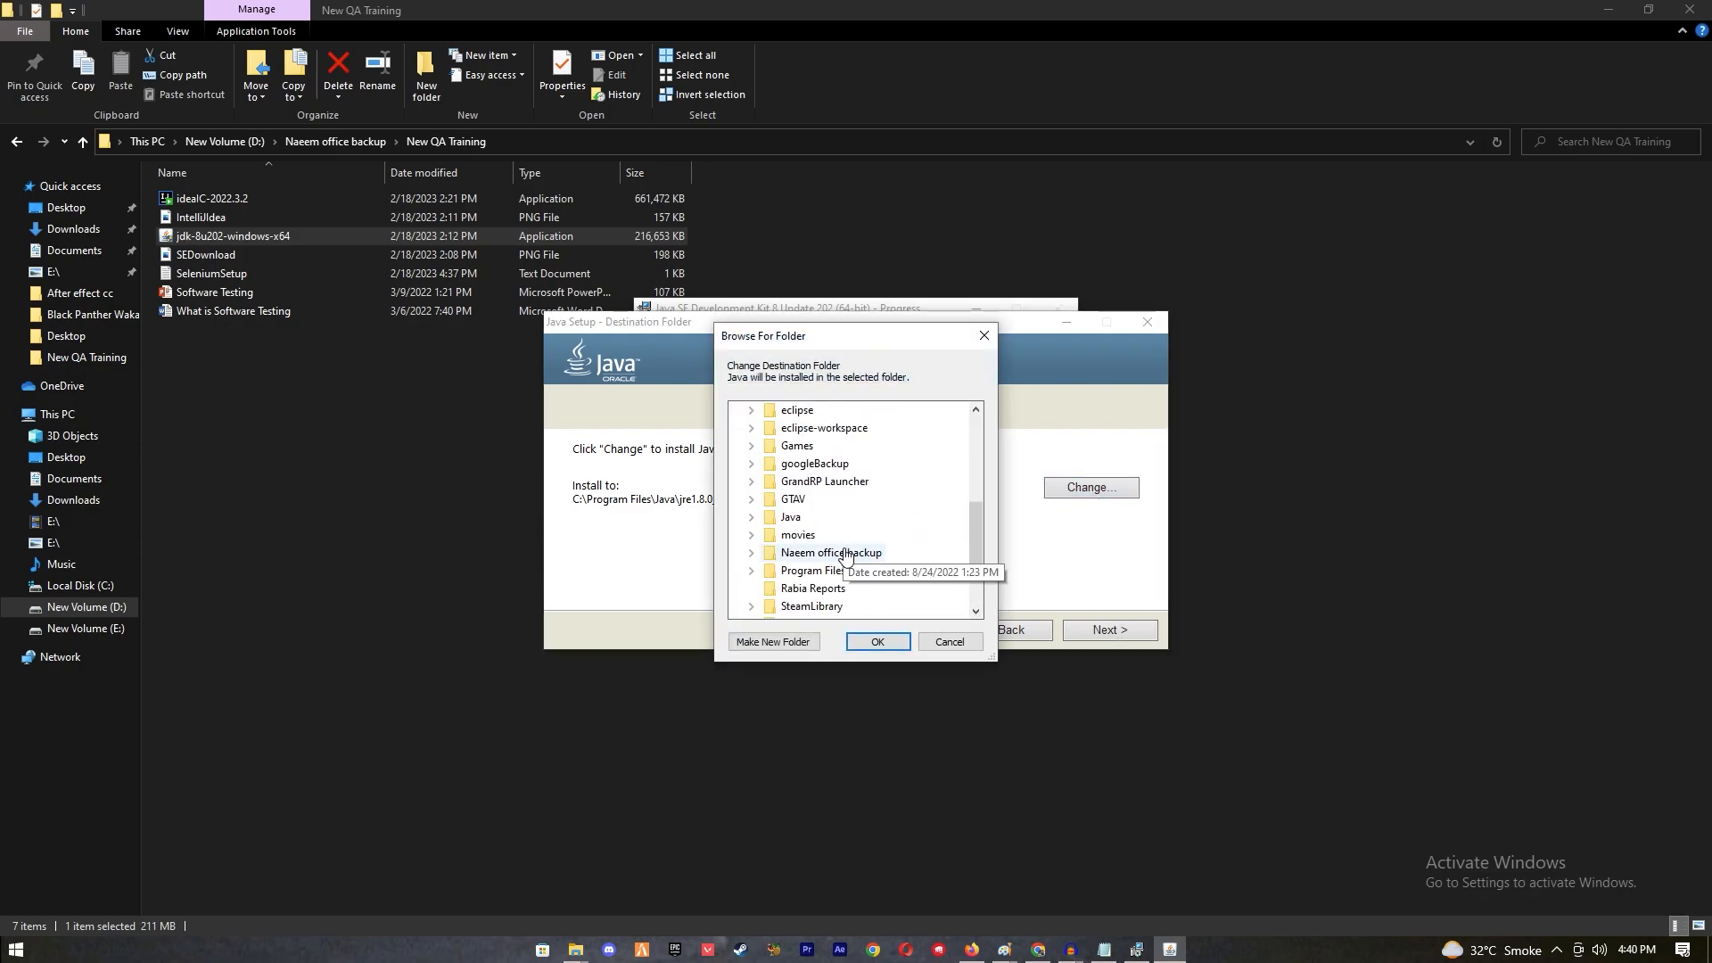
click(792, 519)
click(878, 642)
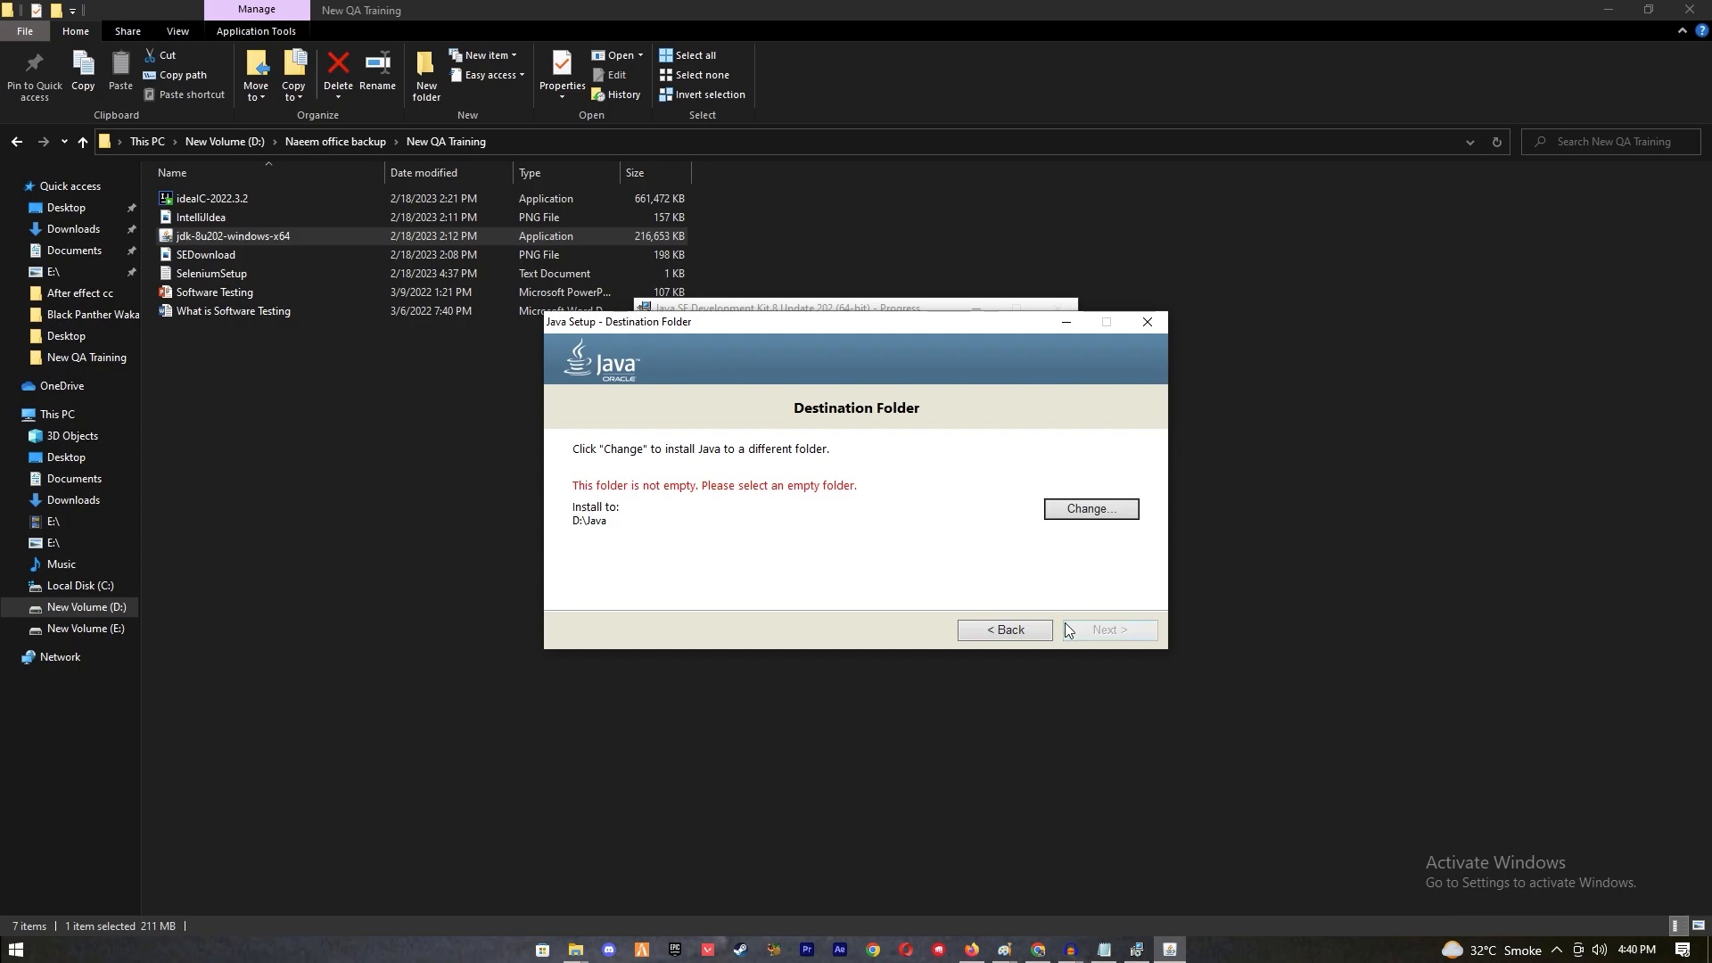
click(1102, 515)
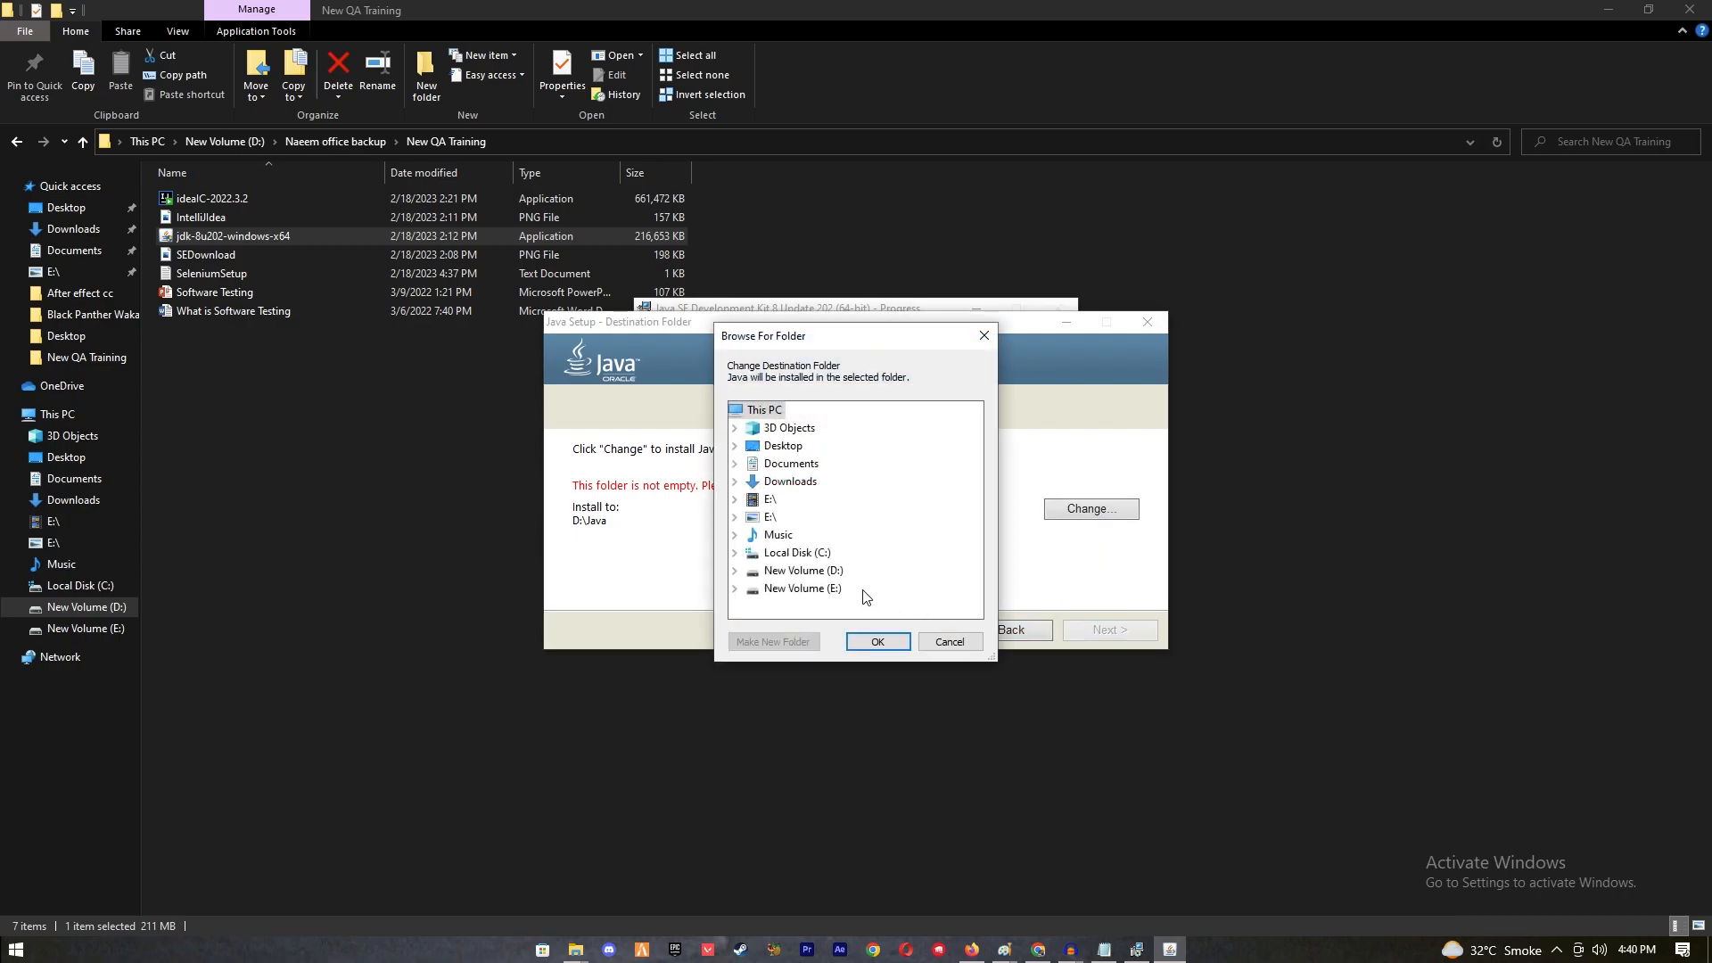
click(970, 643)
click(1024, 637)
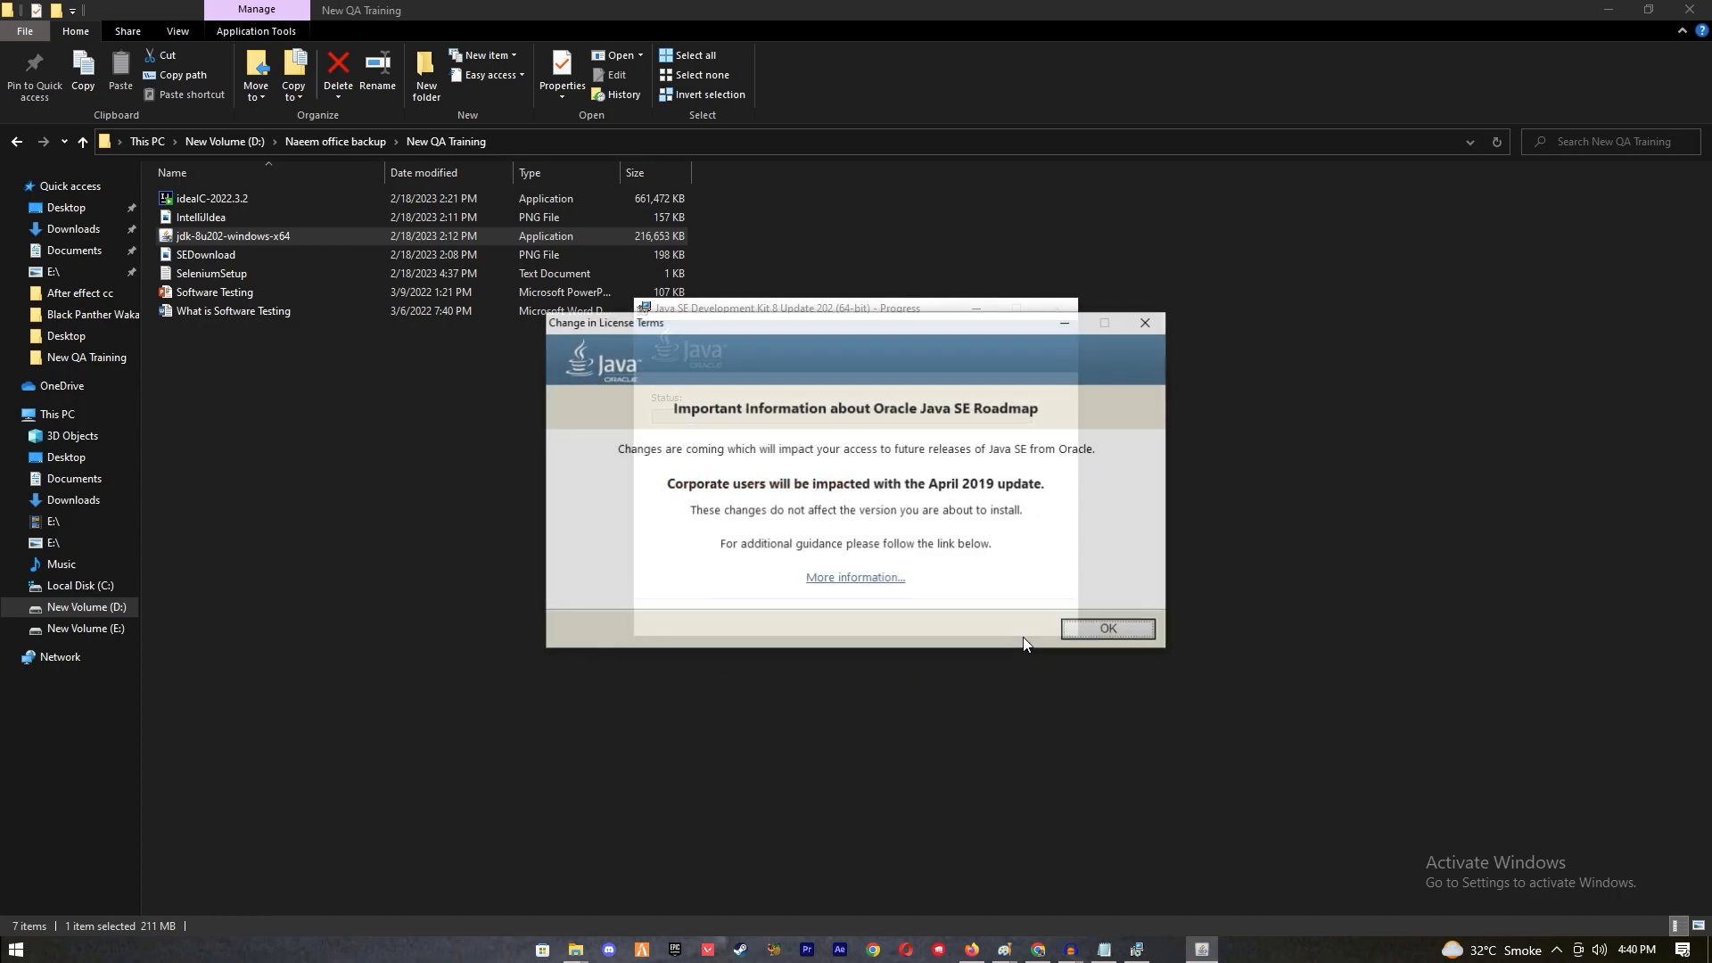
Acknowledge the license terms notice, install the JRE into a new folder named JRE on New Volume (D:), and close the finished setup
click(1095, 633)
click(1098, 512)
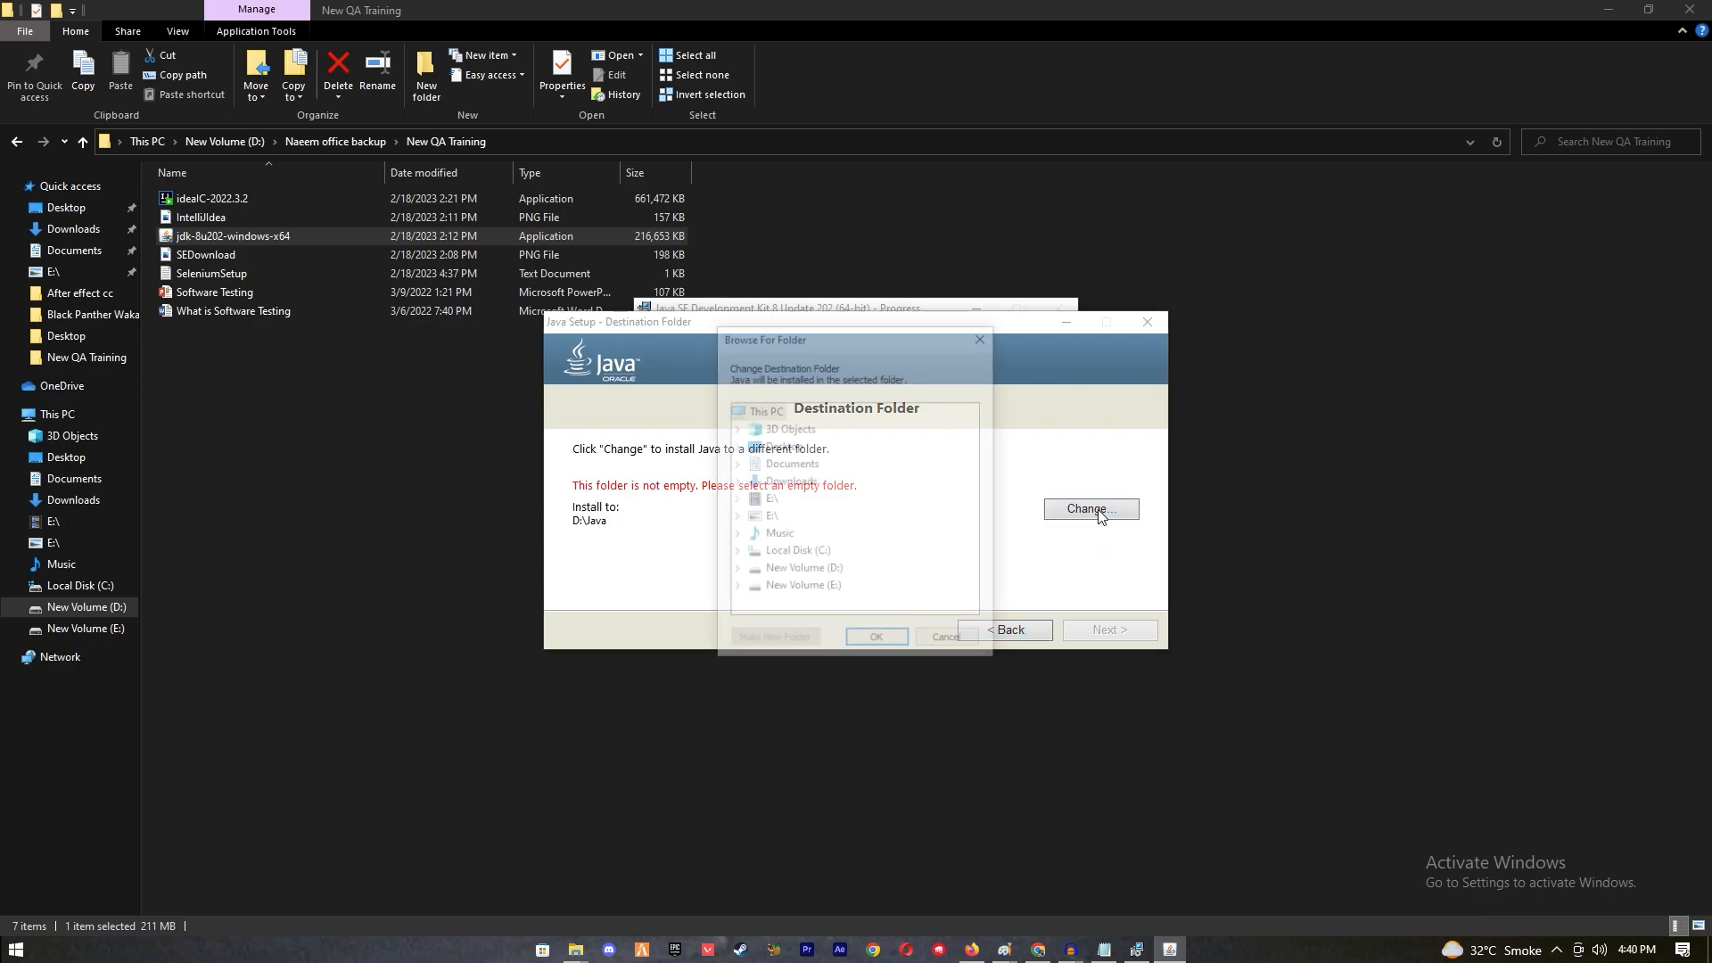
double_click(832, 574)
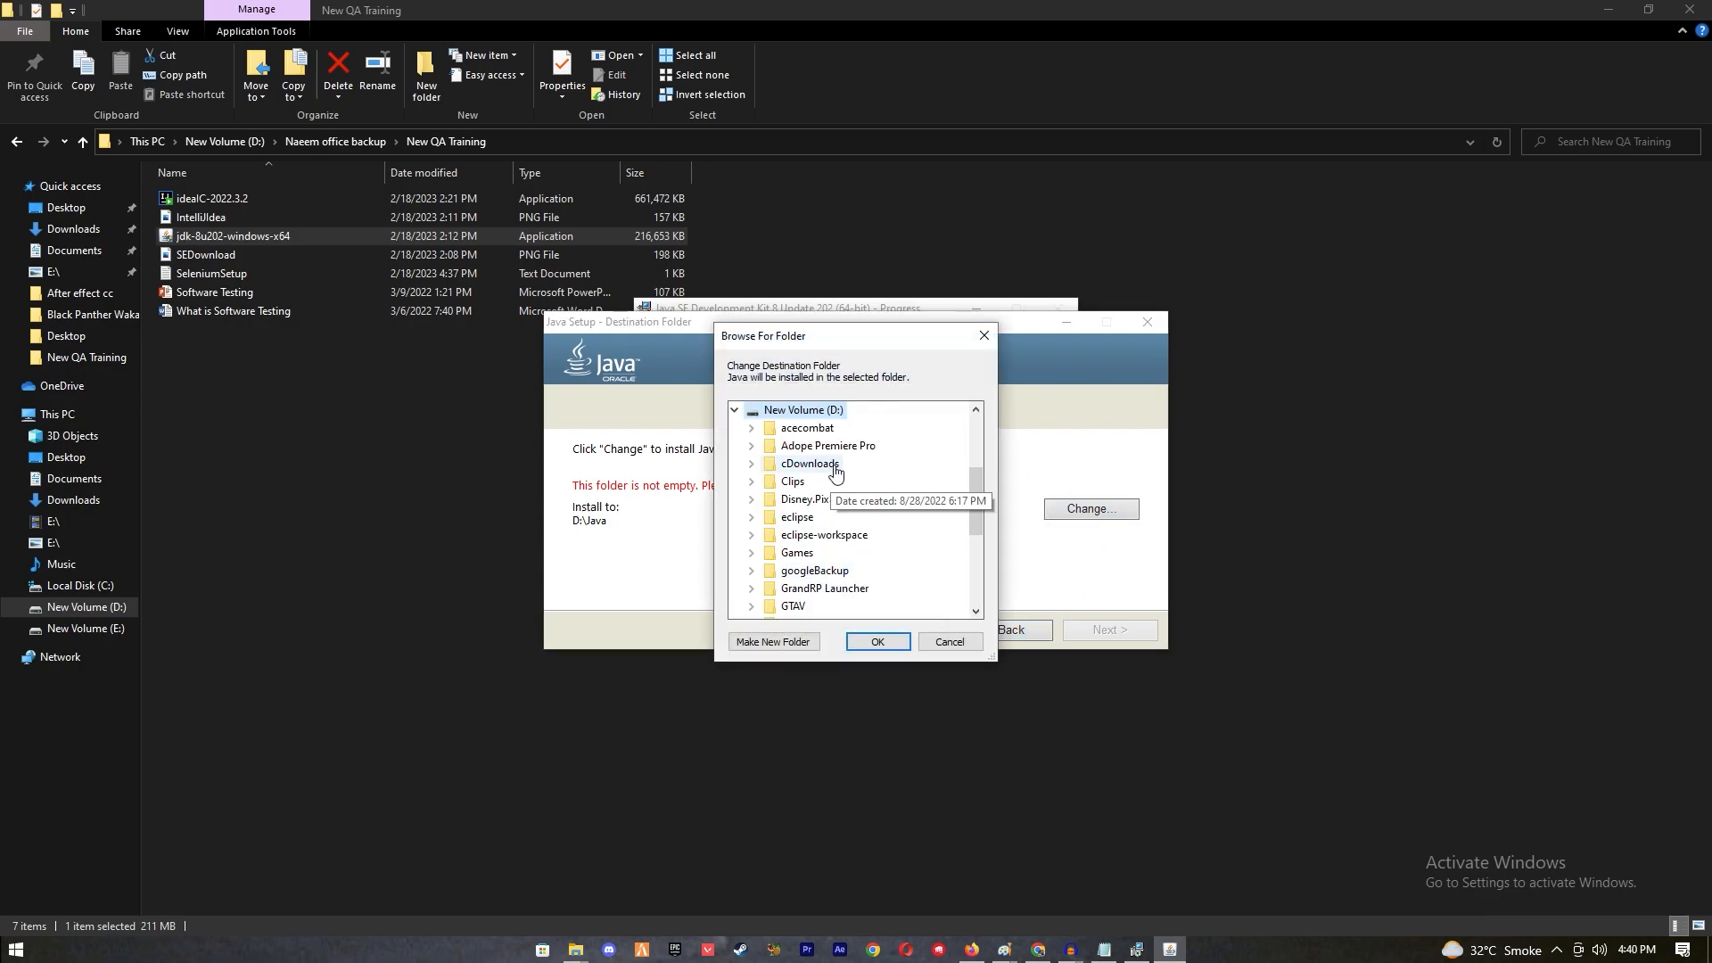
click(772, 642)
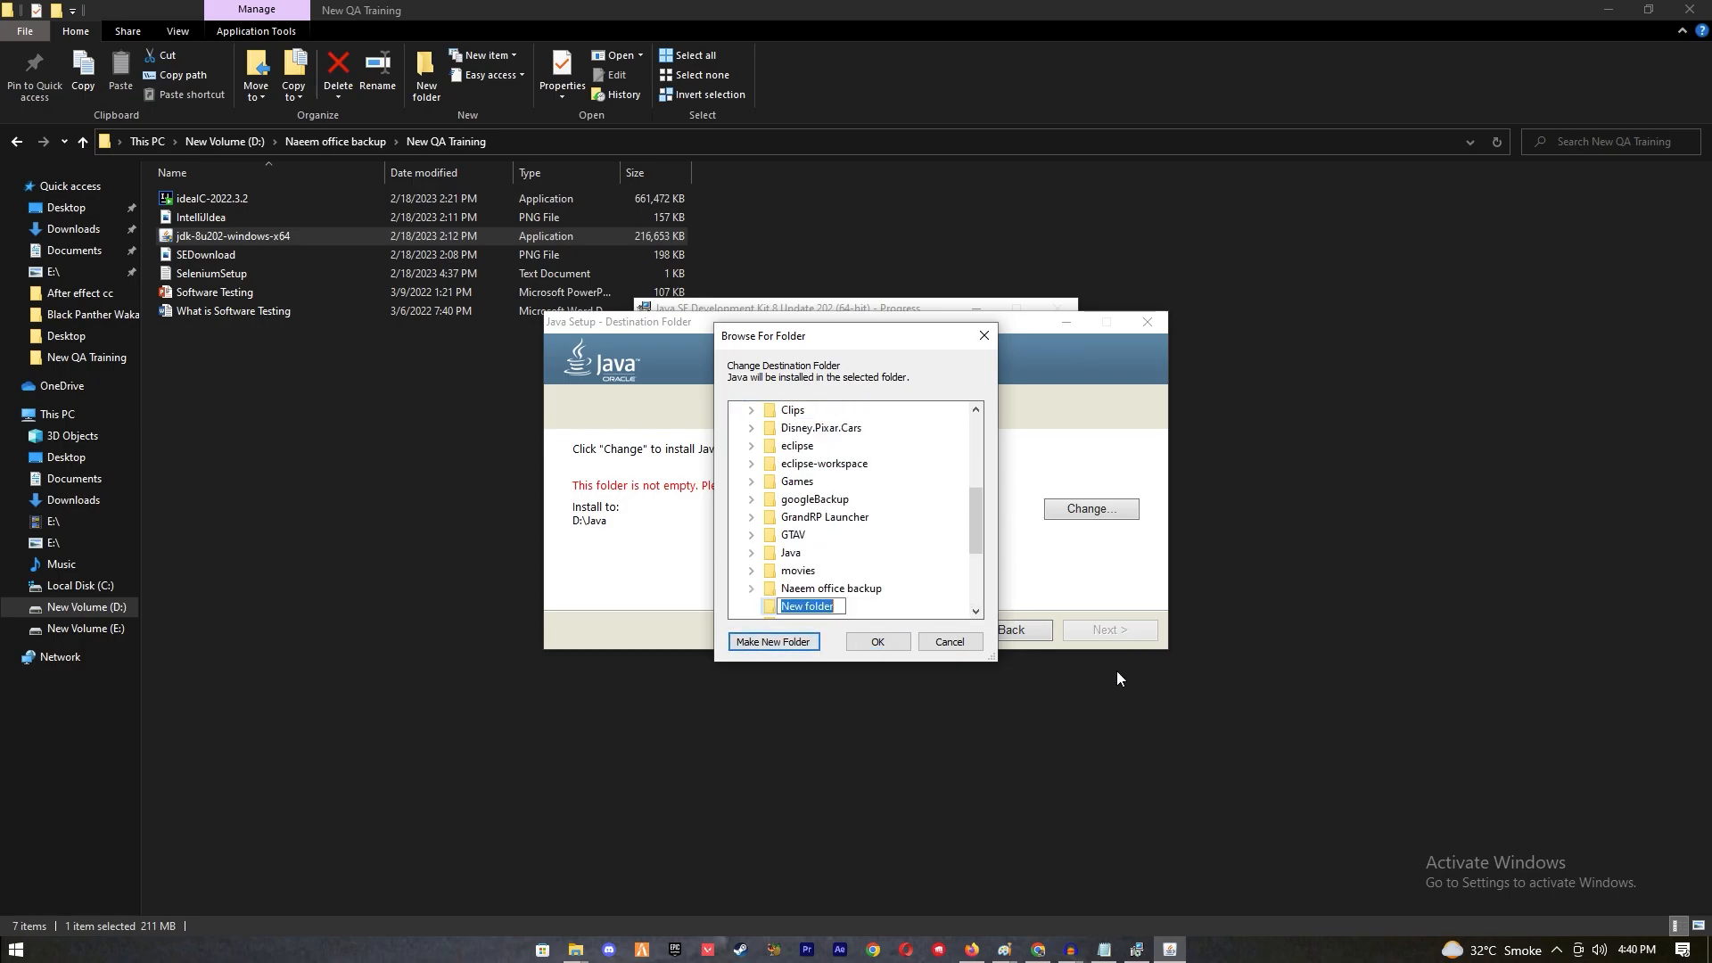
text(JRE)
key(Return)
click(882, 643)
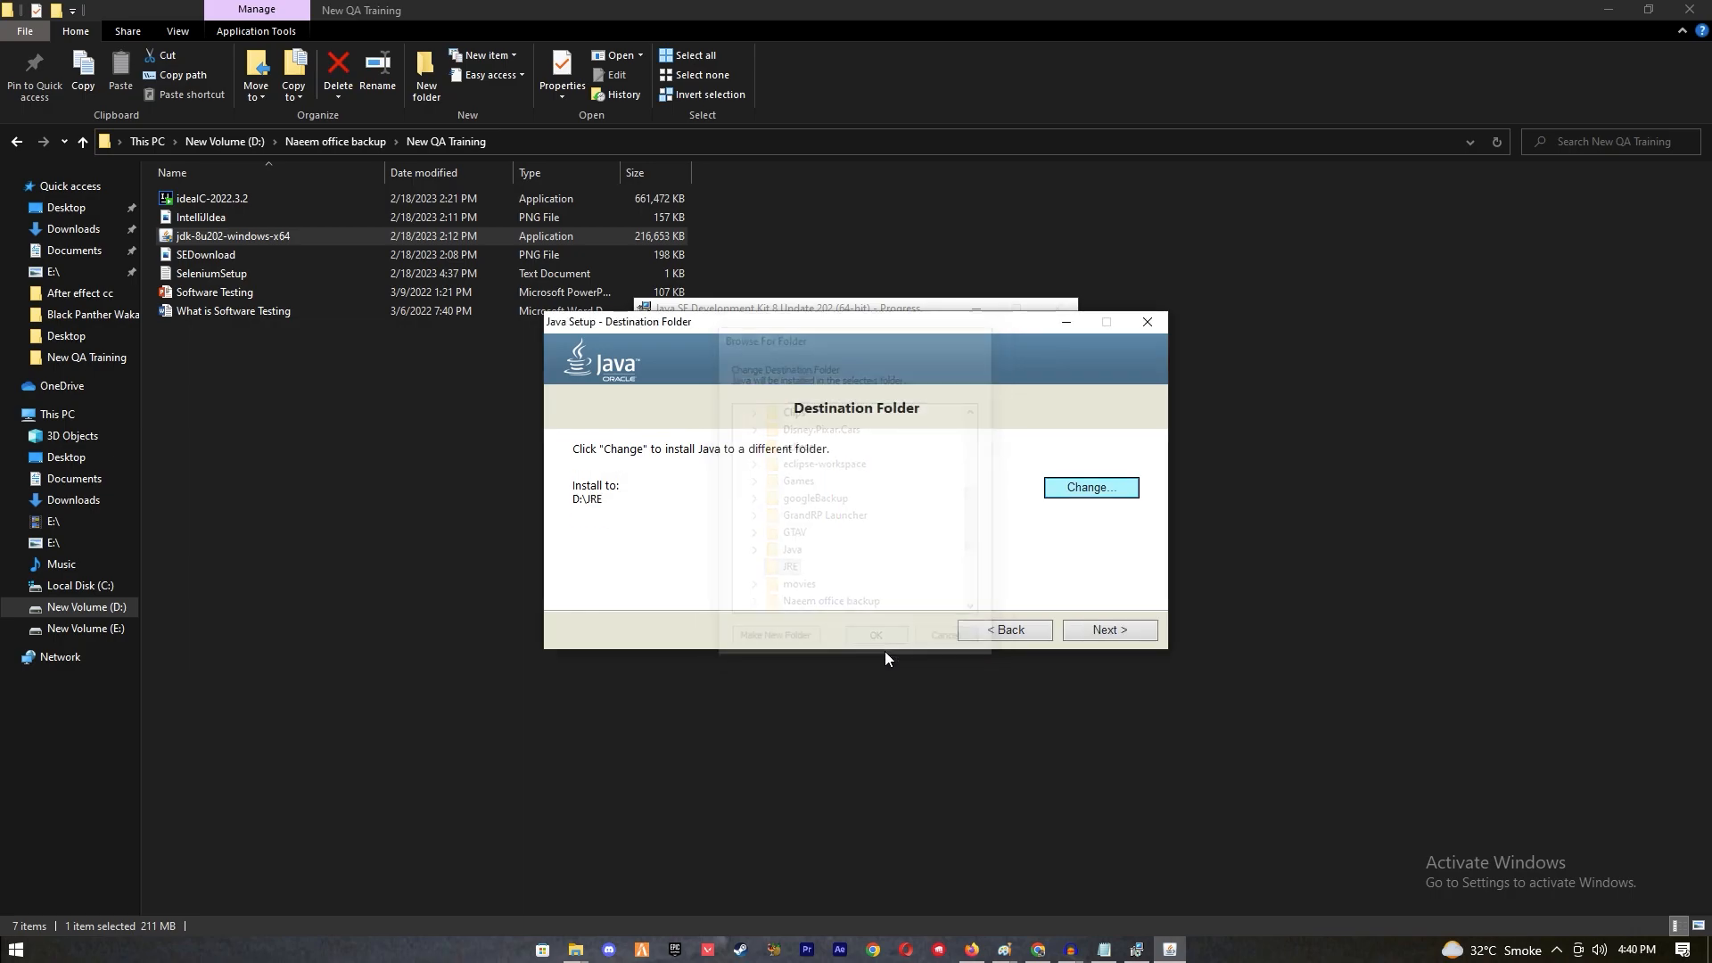
click(1108, 630)
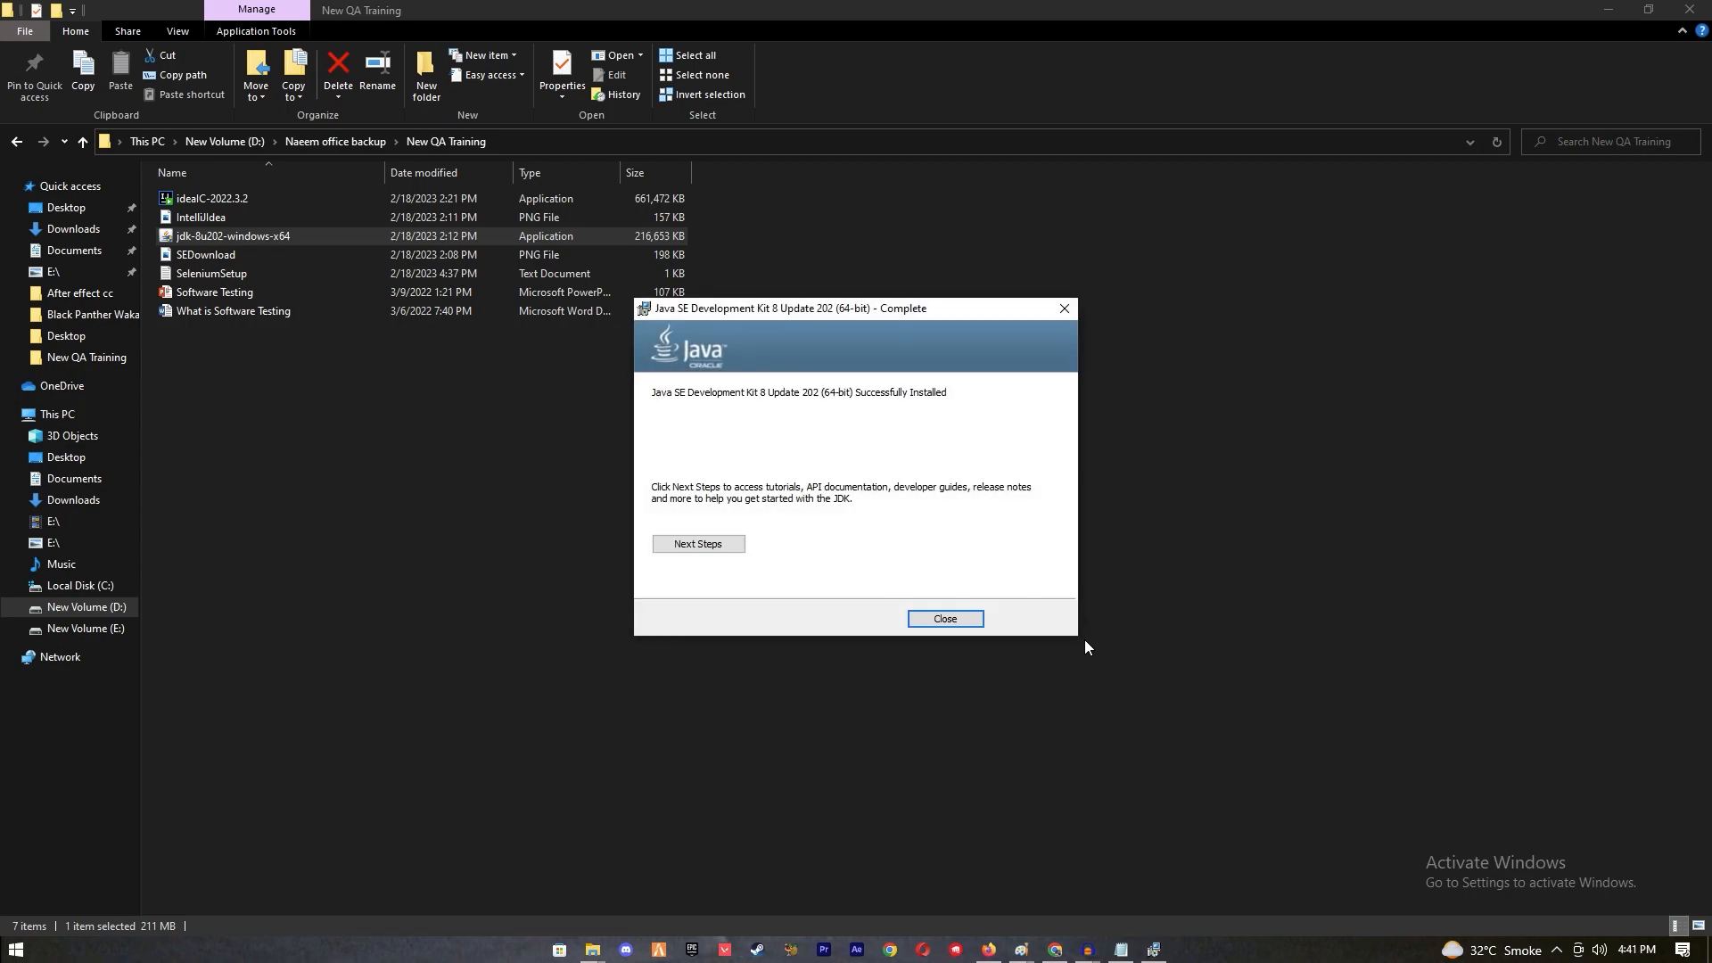
click(960, 618)
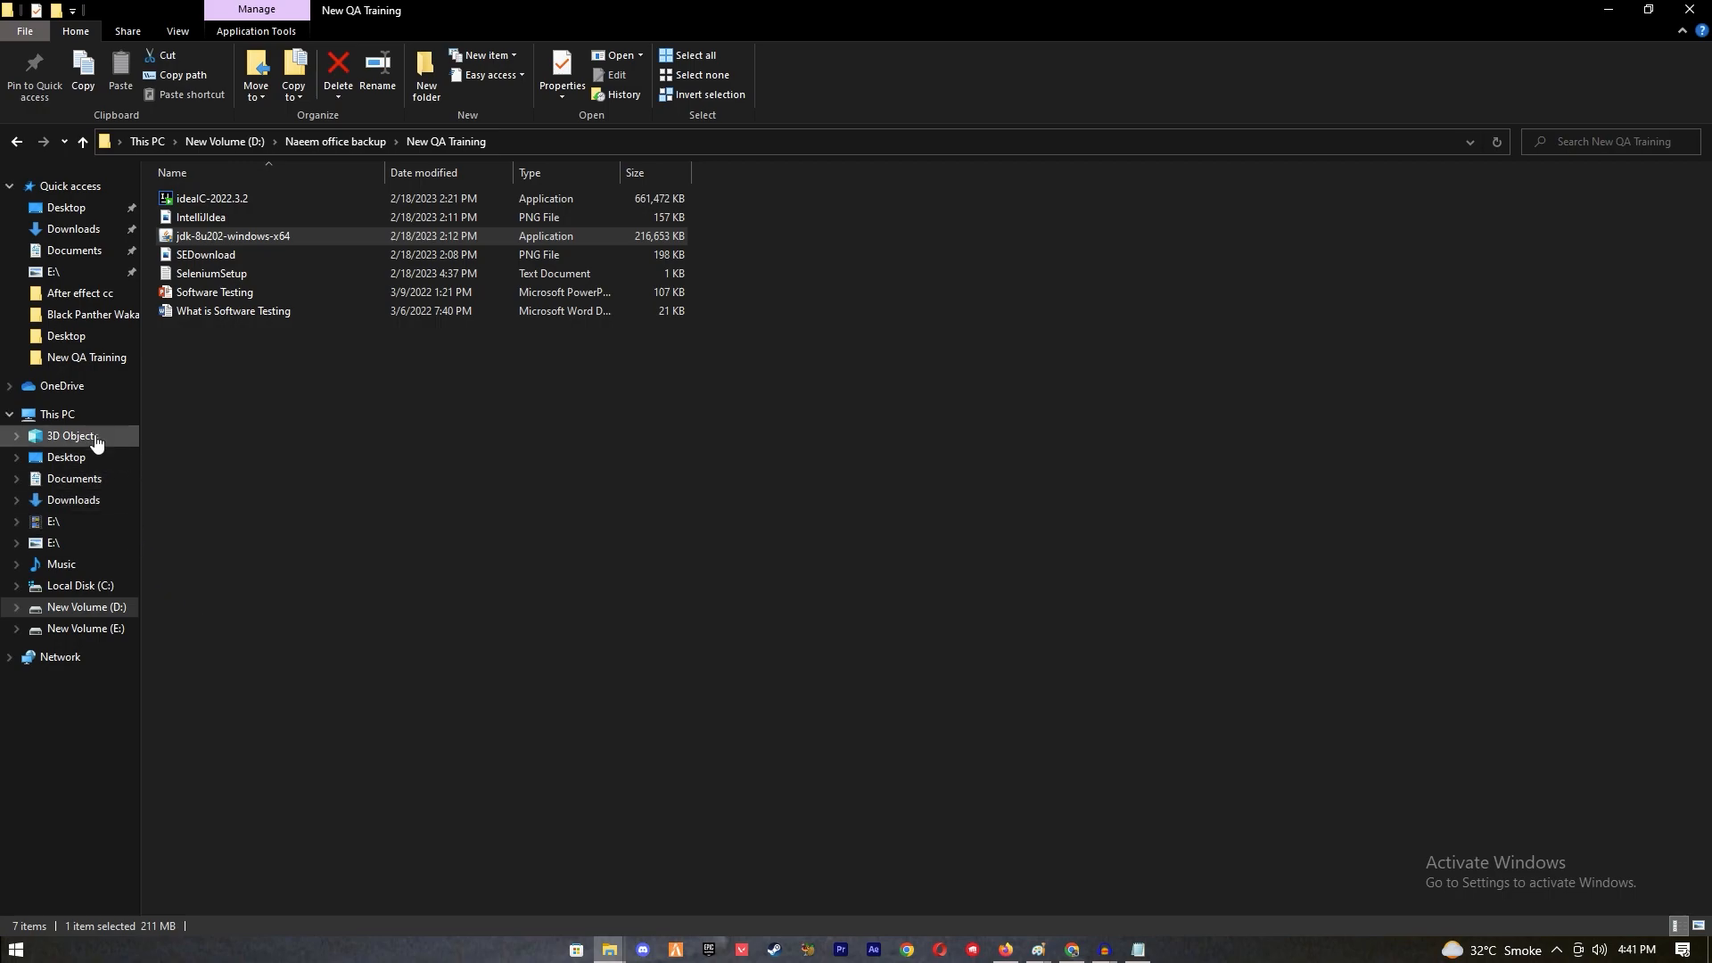
Open the properties of This PC, search the settings for "Environ" and open the system environment variables editor
right_click(74, 419)
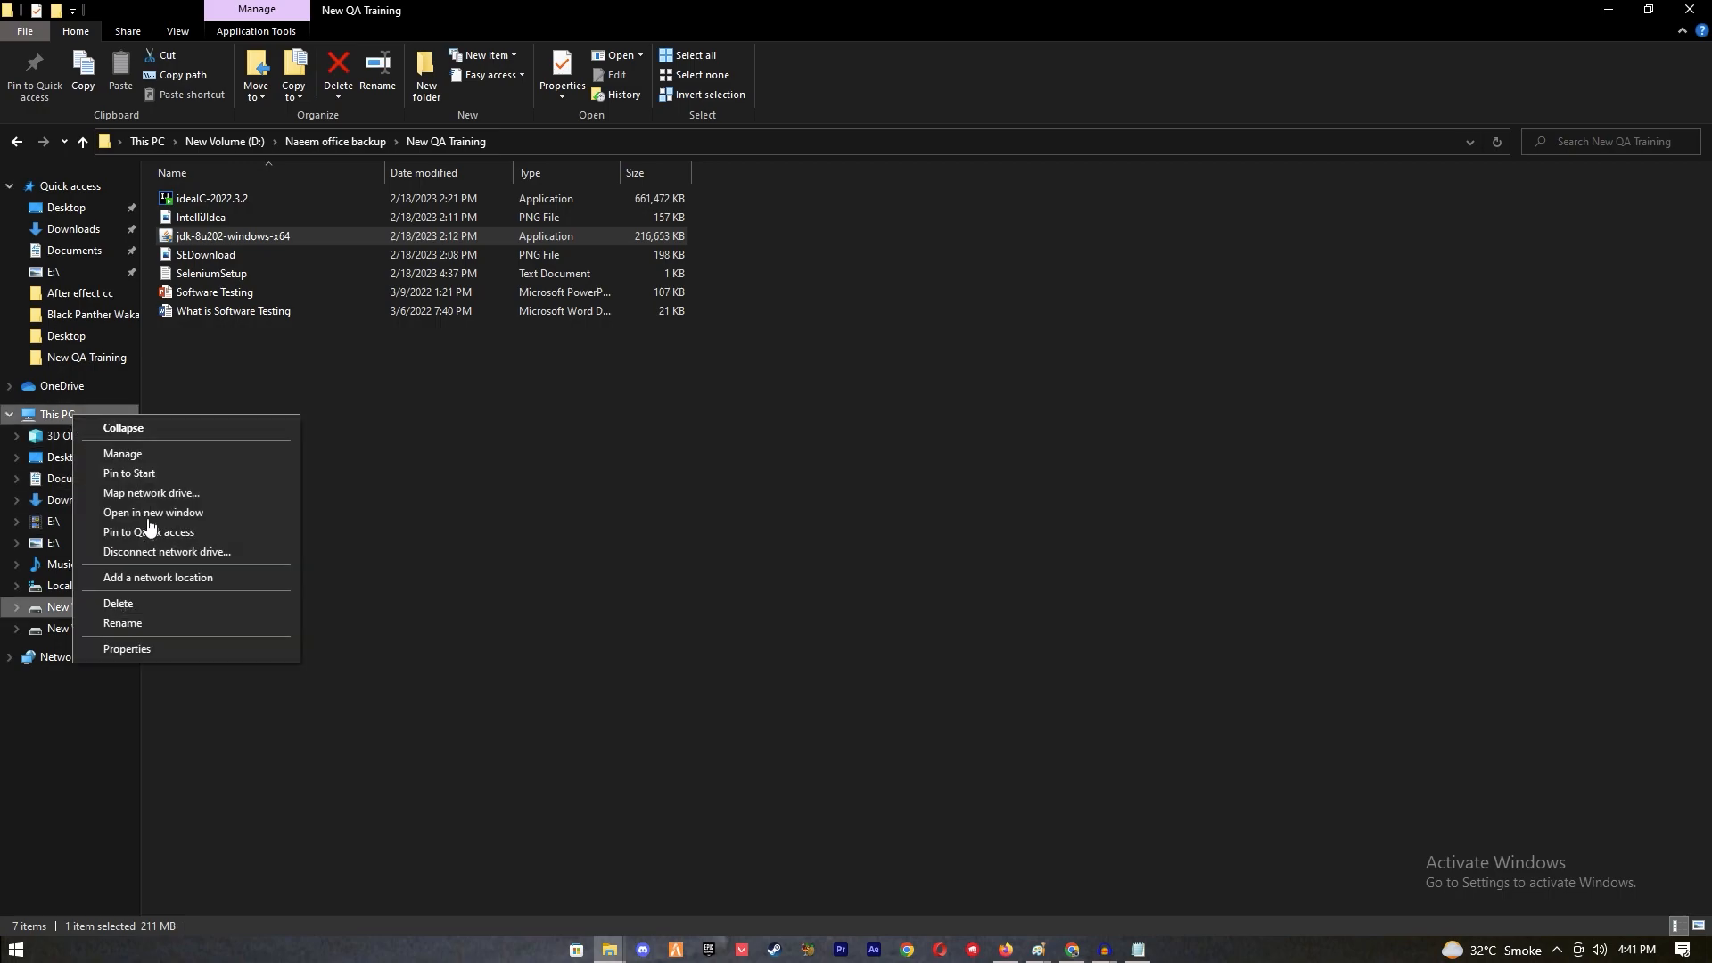
click(174, 648)
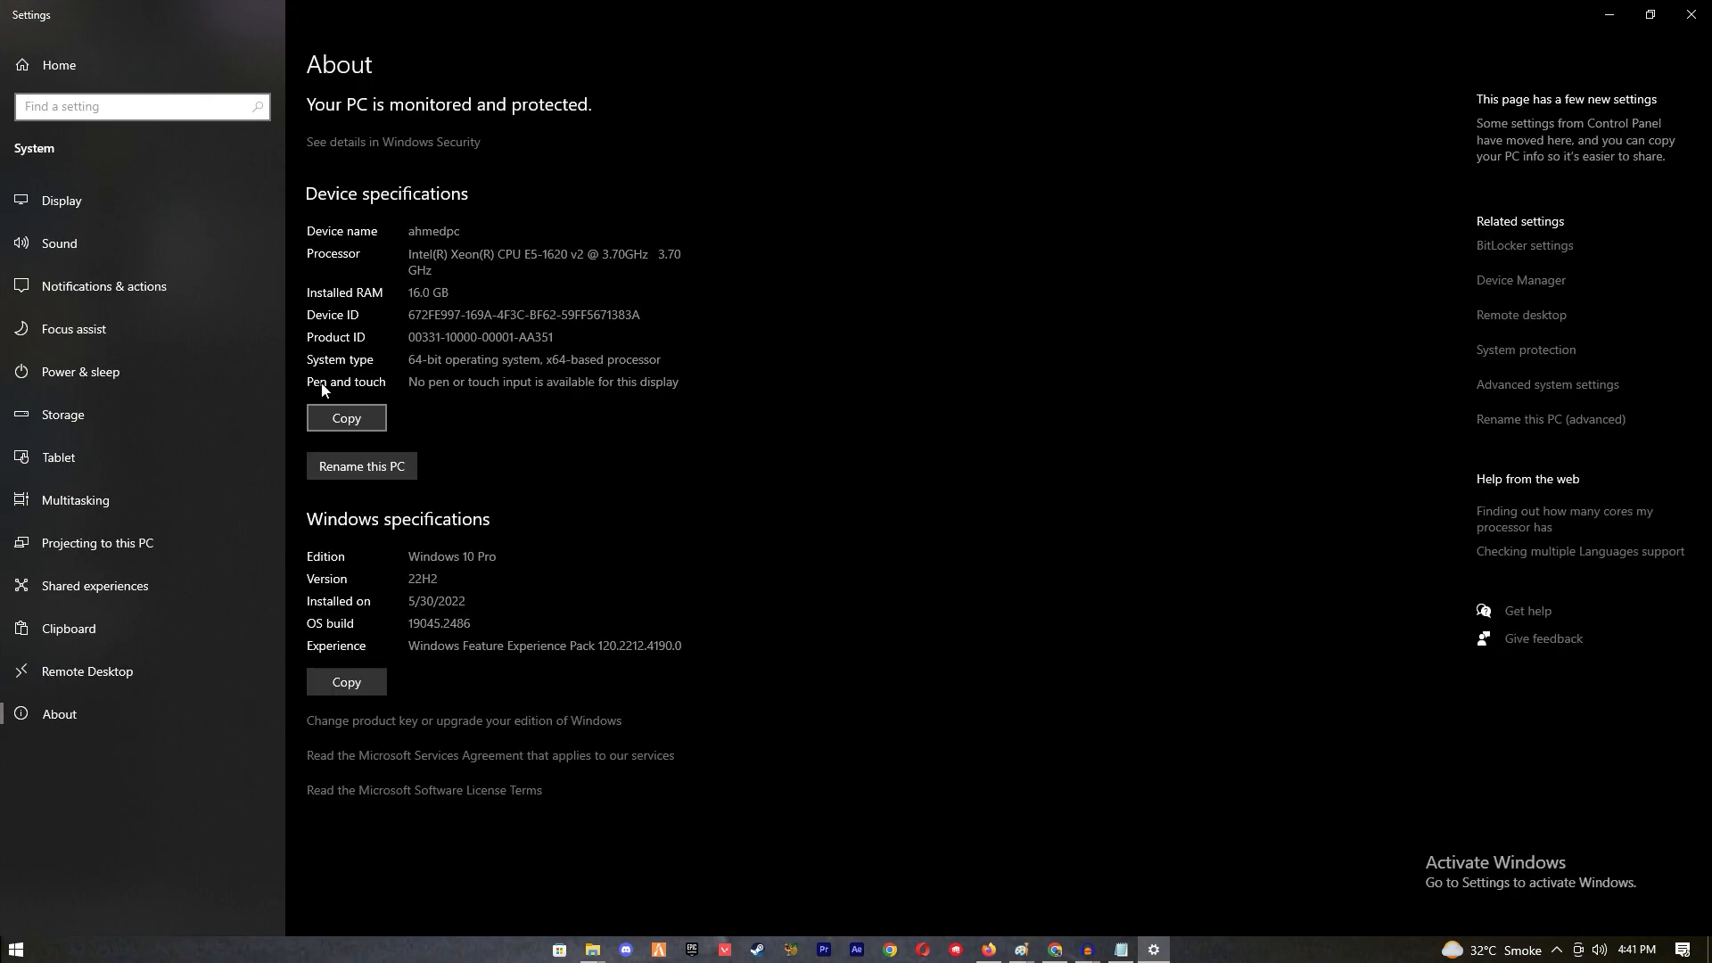
click(150, 108)
text(Environ)
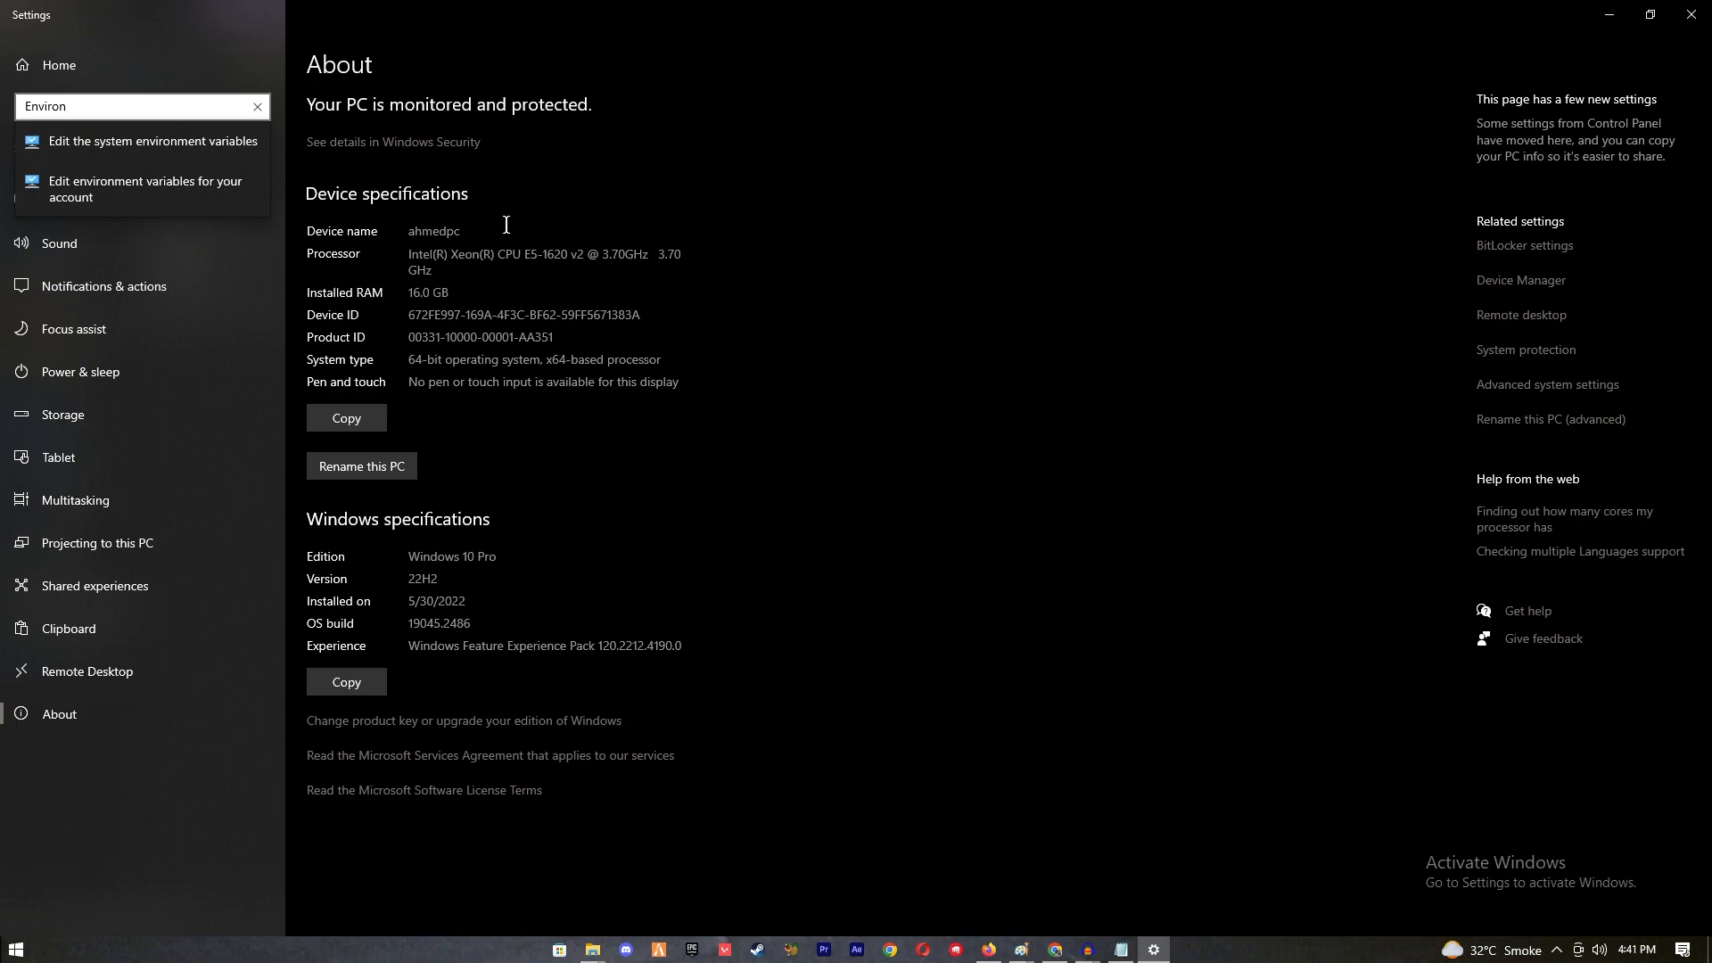
click(151, 147)
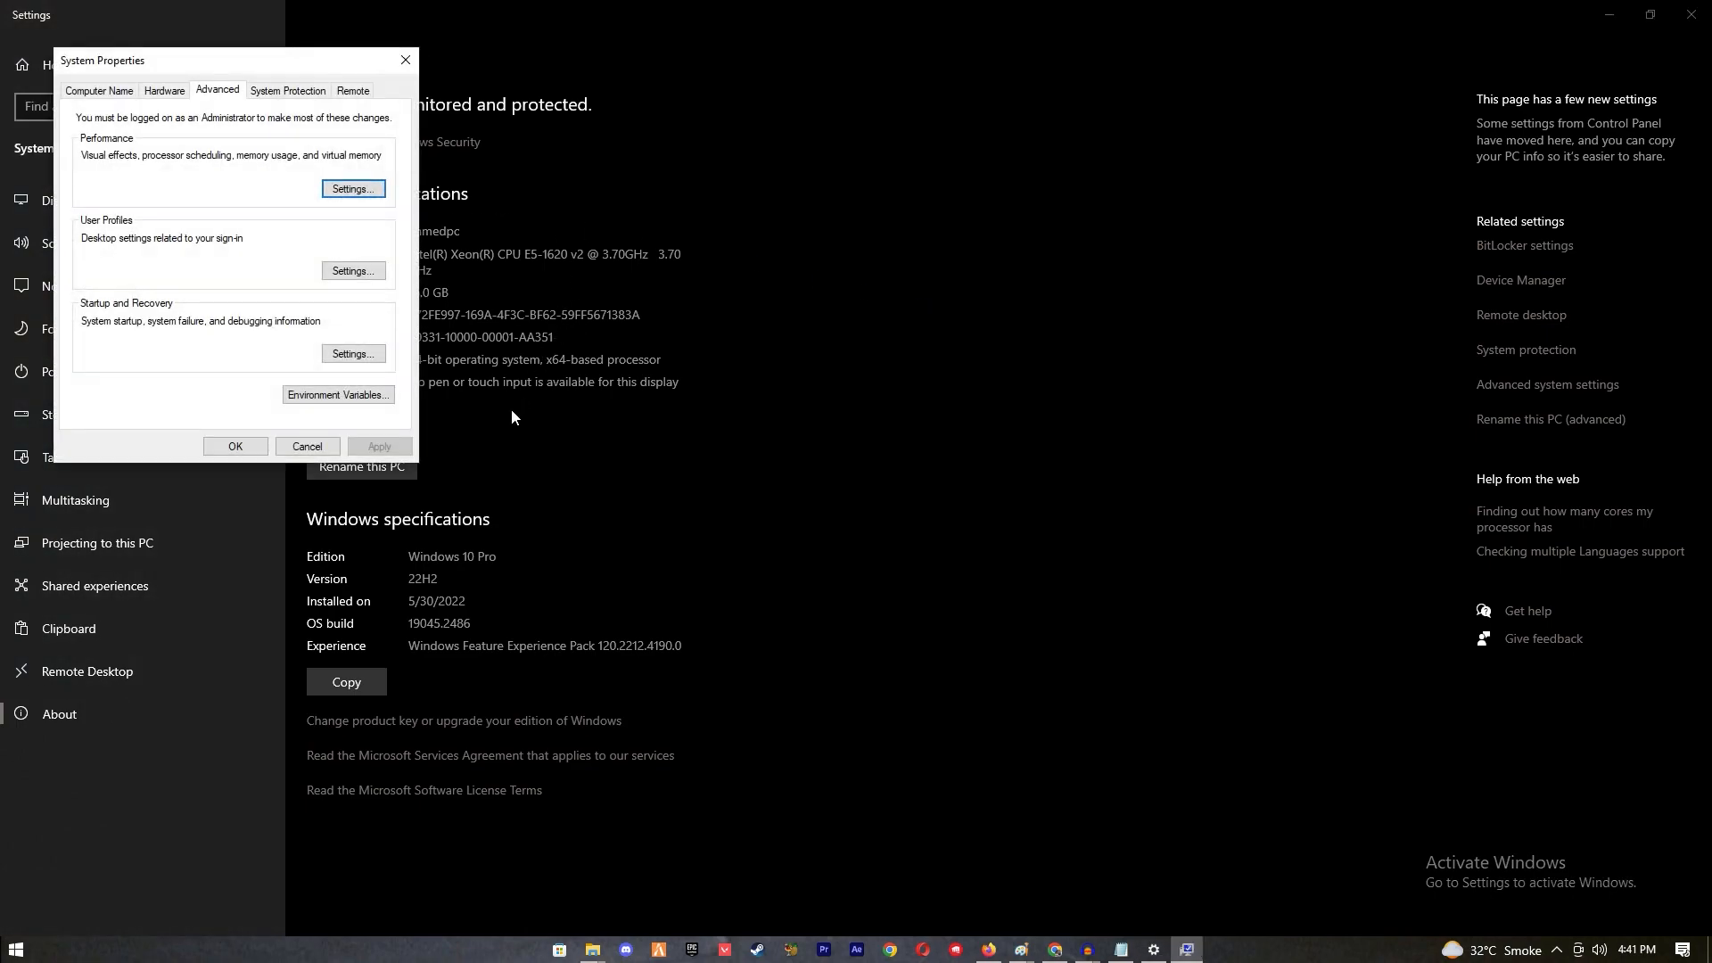
Add a user environment variable named Path with the value D:\Java\bin, copied from the JDK's bin folder location
click(338, 394)
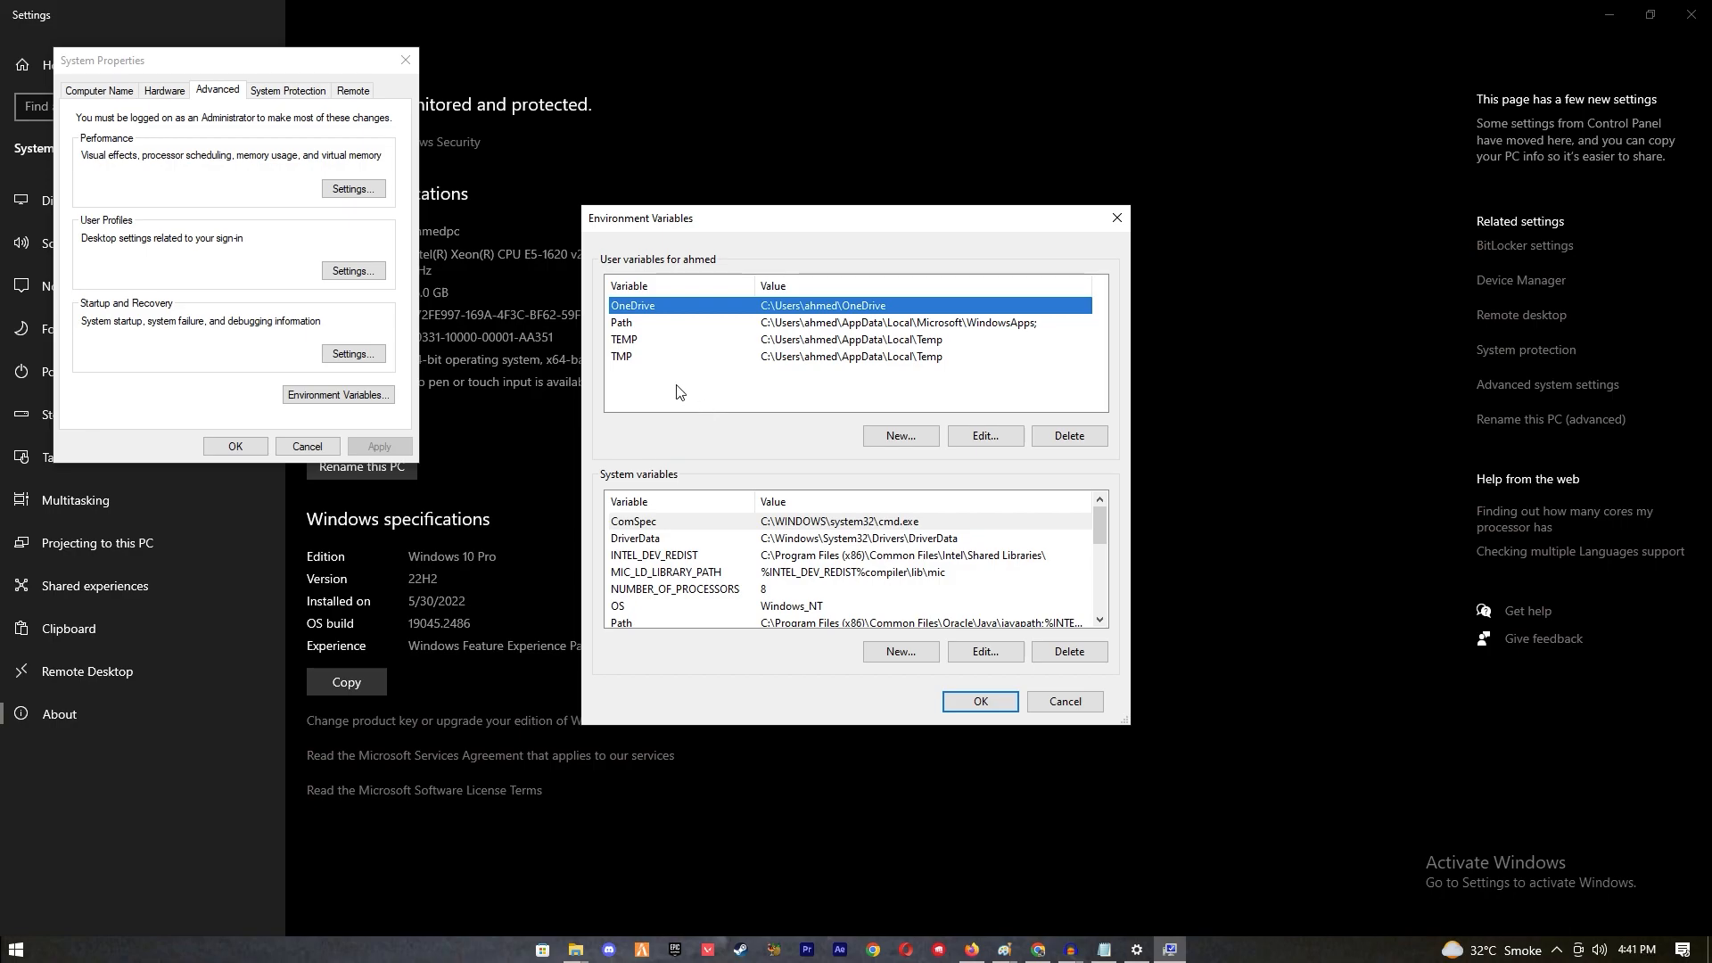
click(900, 435)
text(Path)
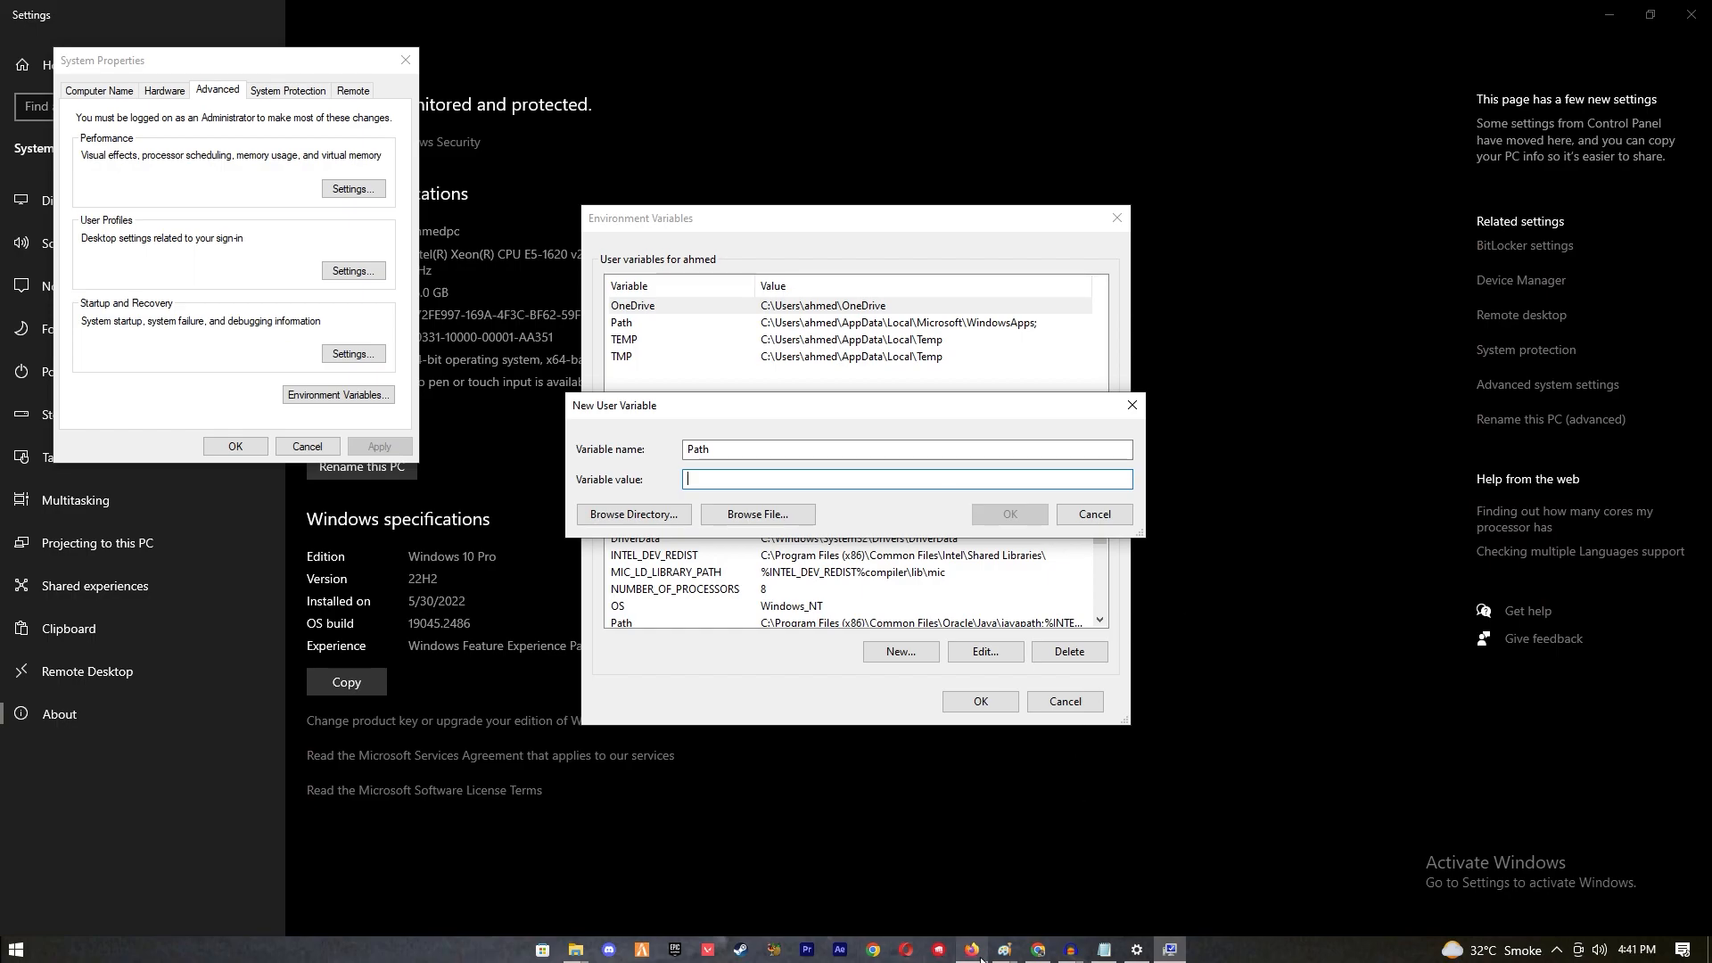
mouse_move(575, 950)
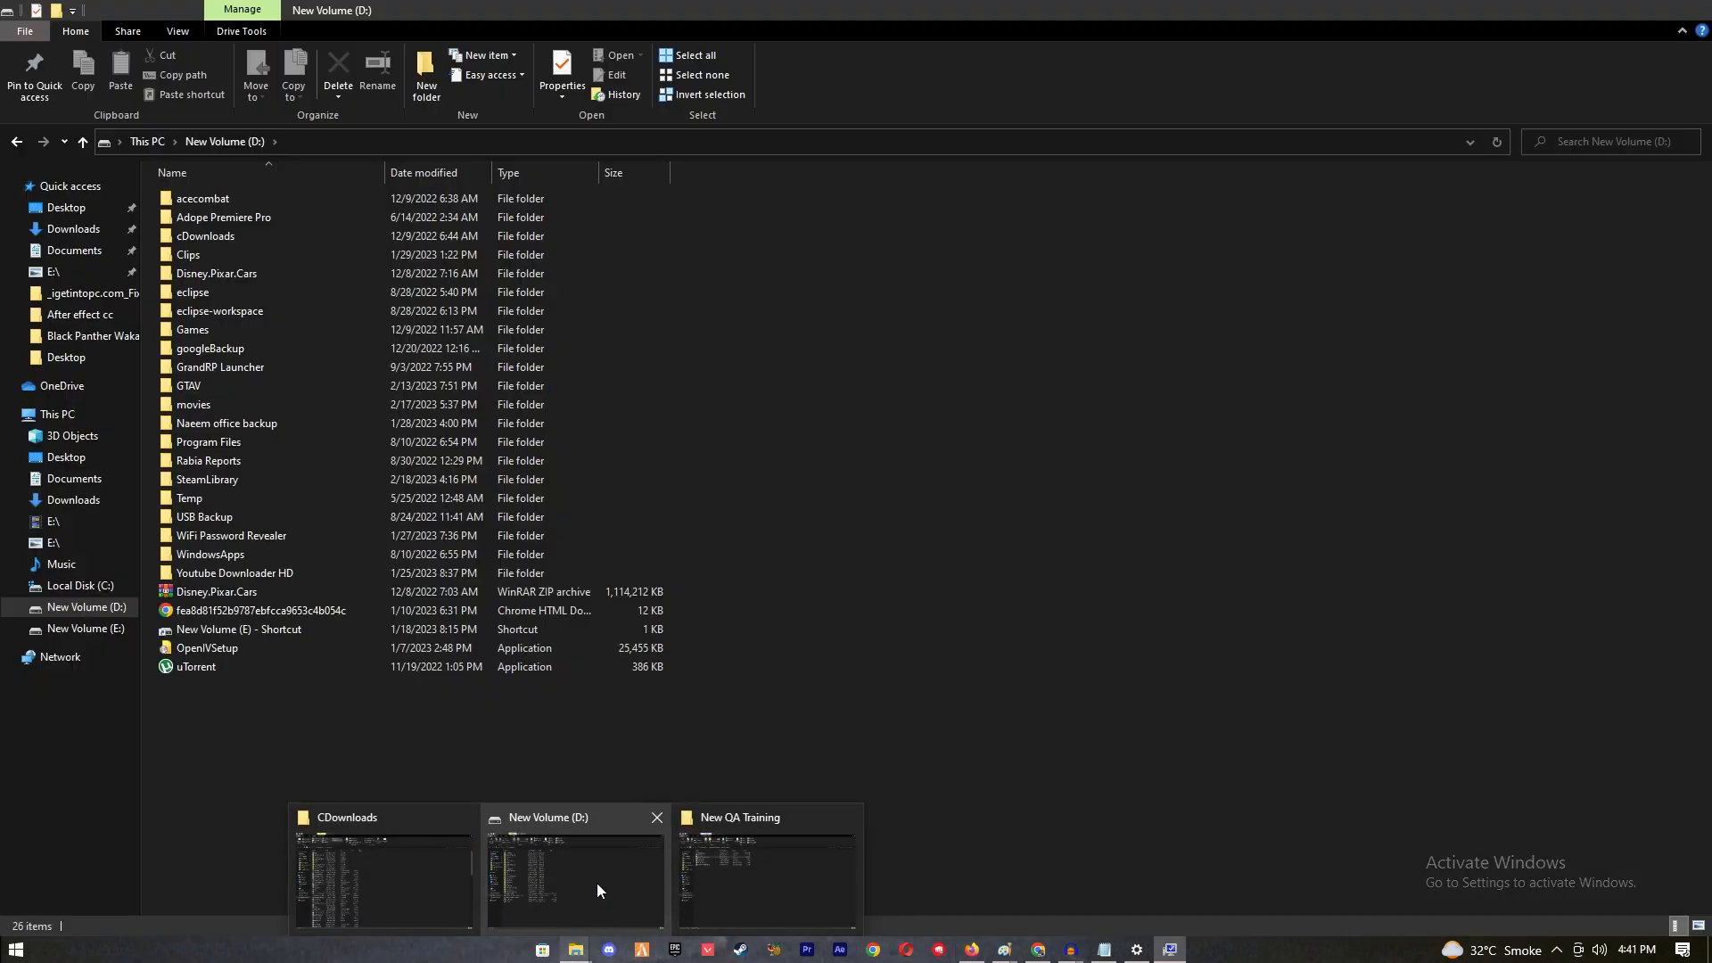
click(597, 883)
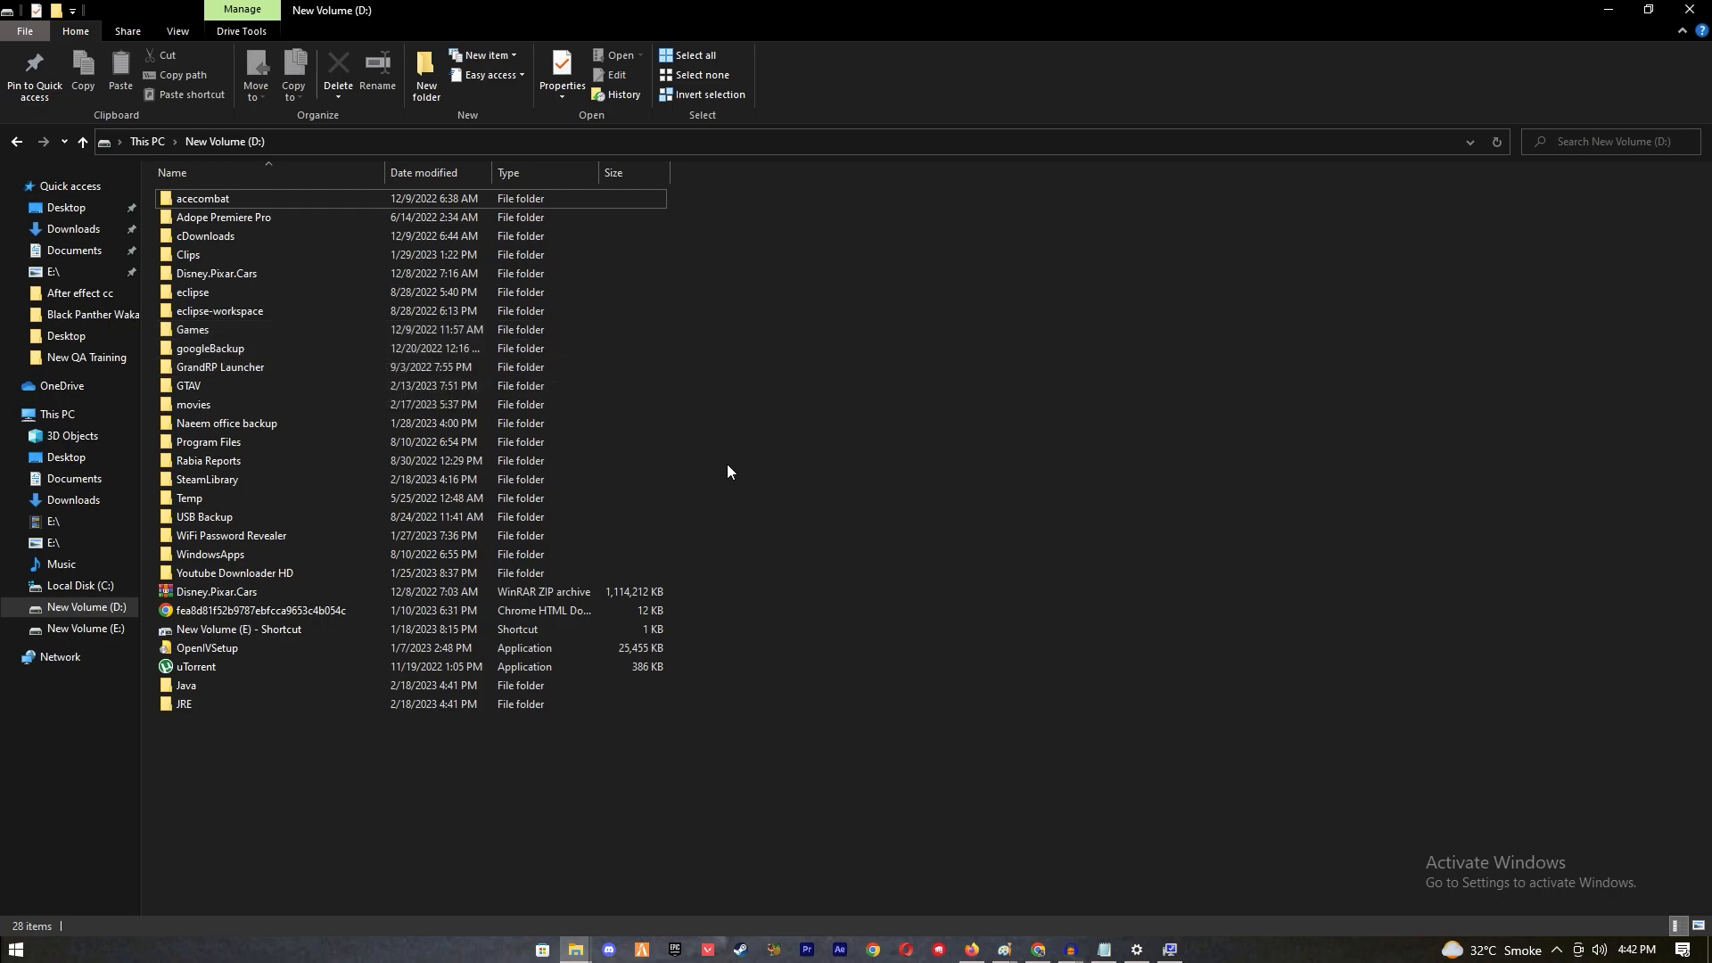
key(F5)
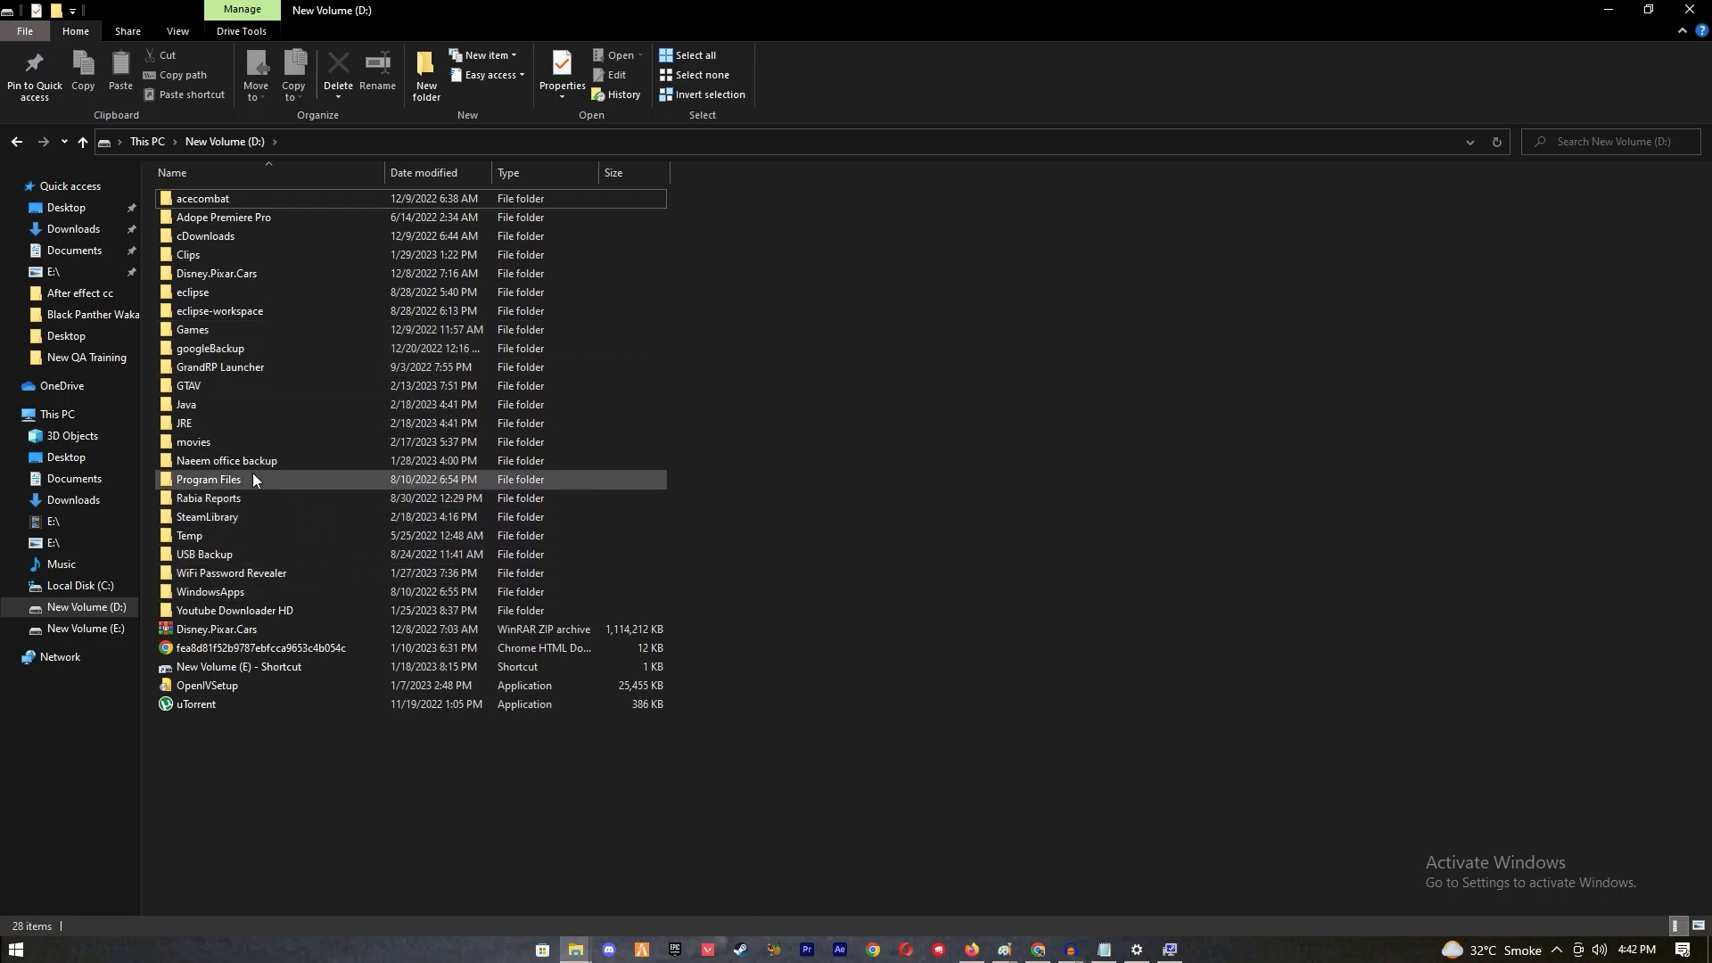
double_click(194, 408)
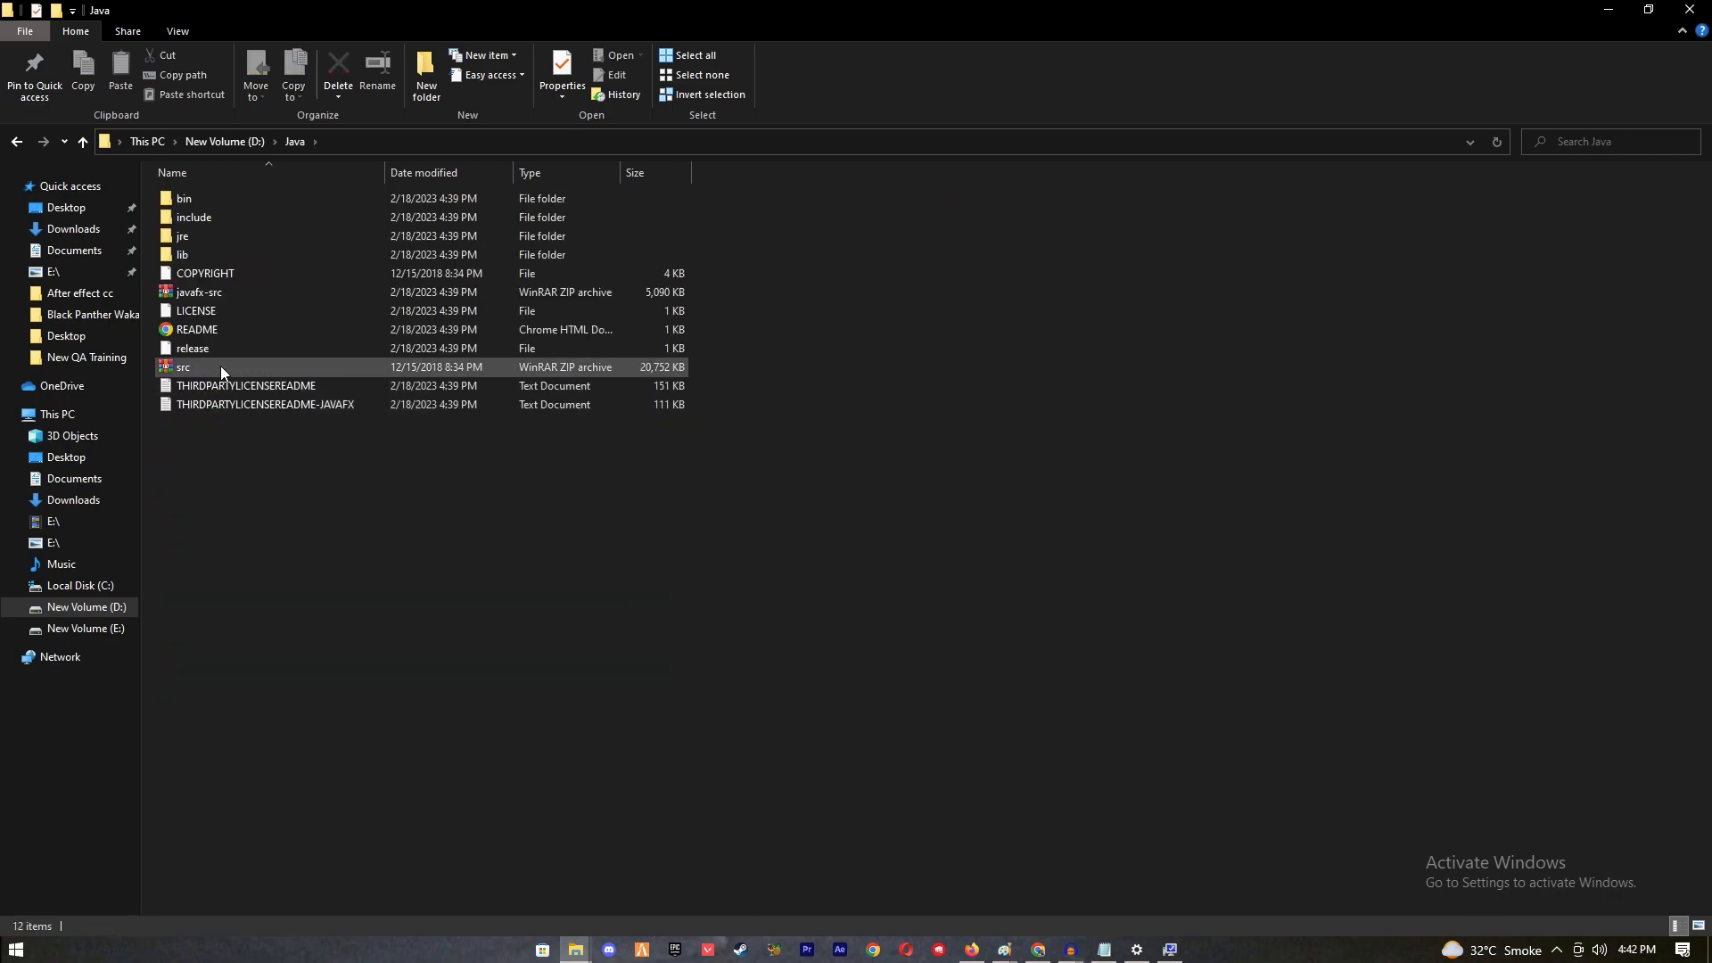
double_click(191, 198)
click(445, 142)
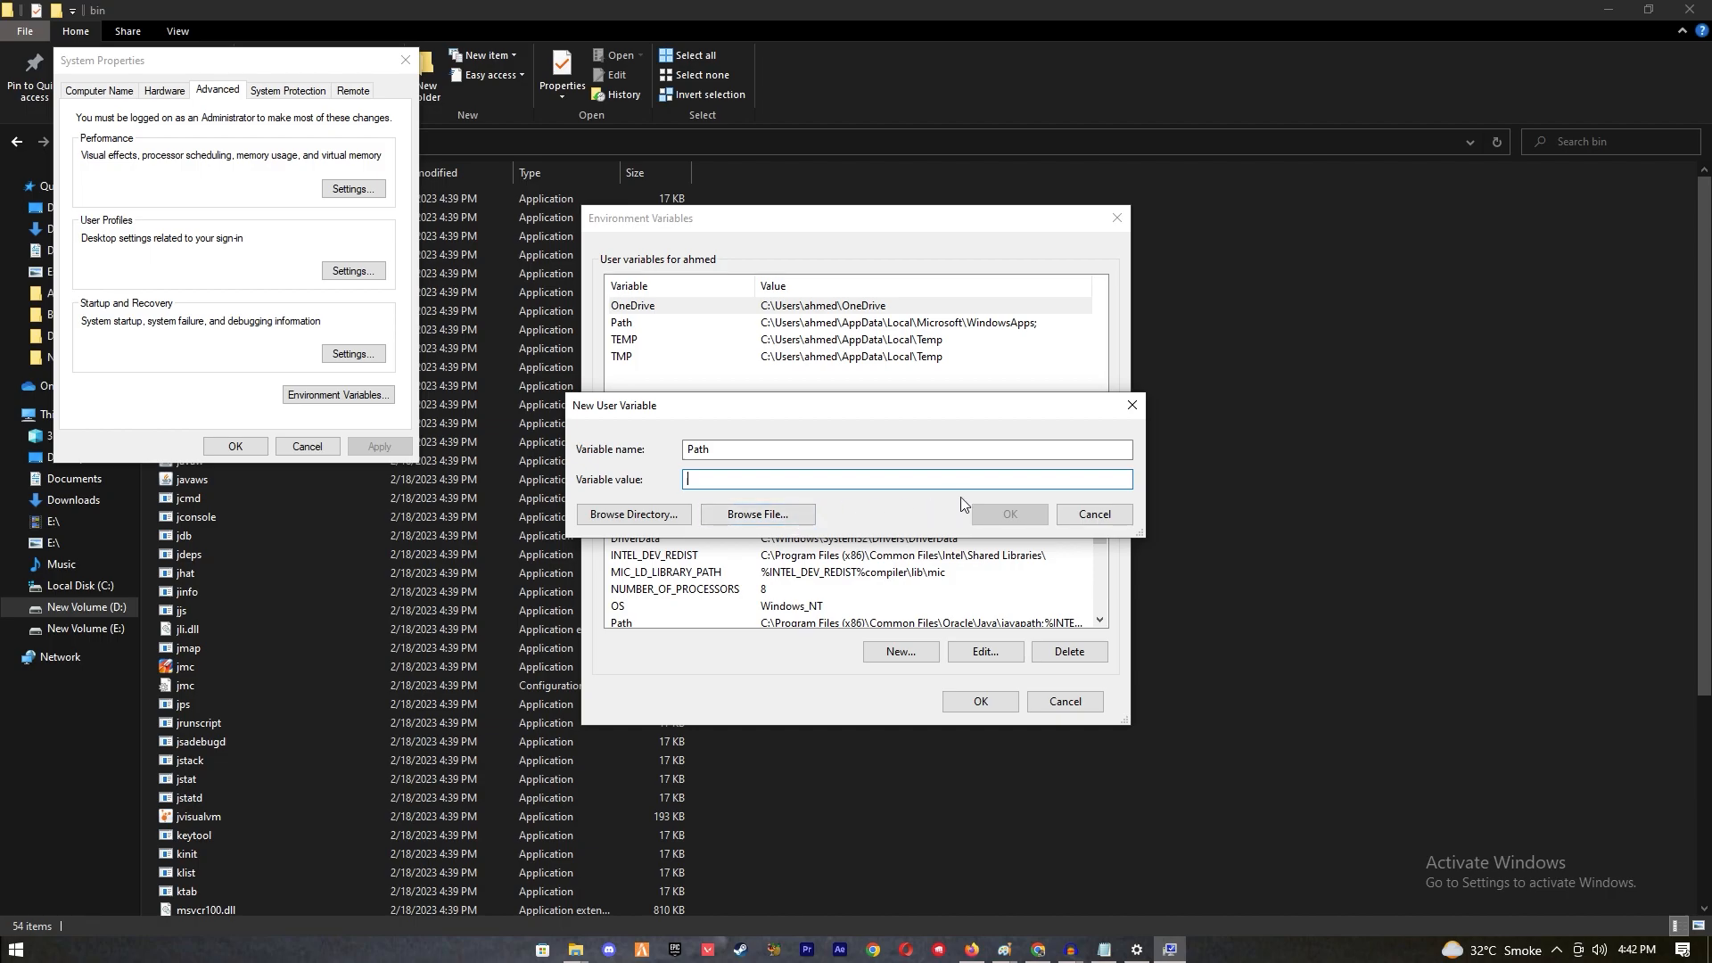
key(ctrl+v)
click(1014, 516)
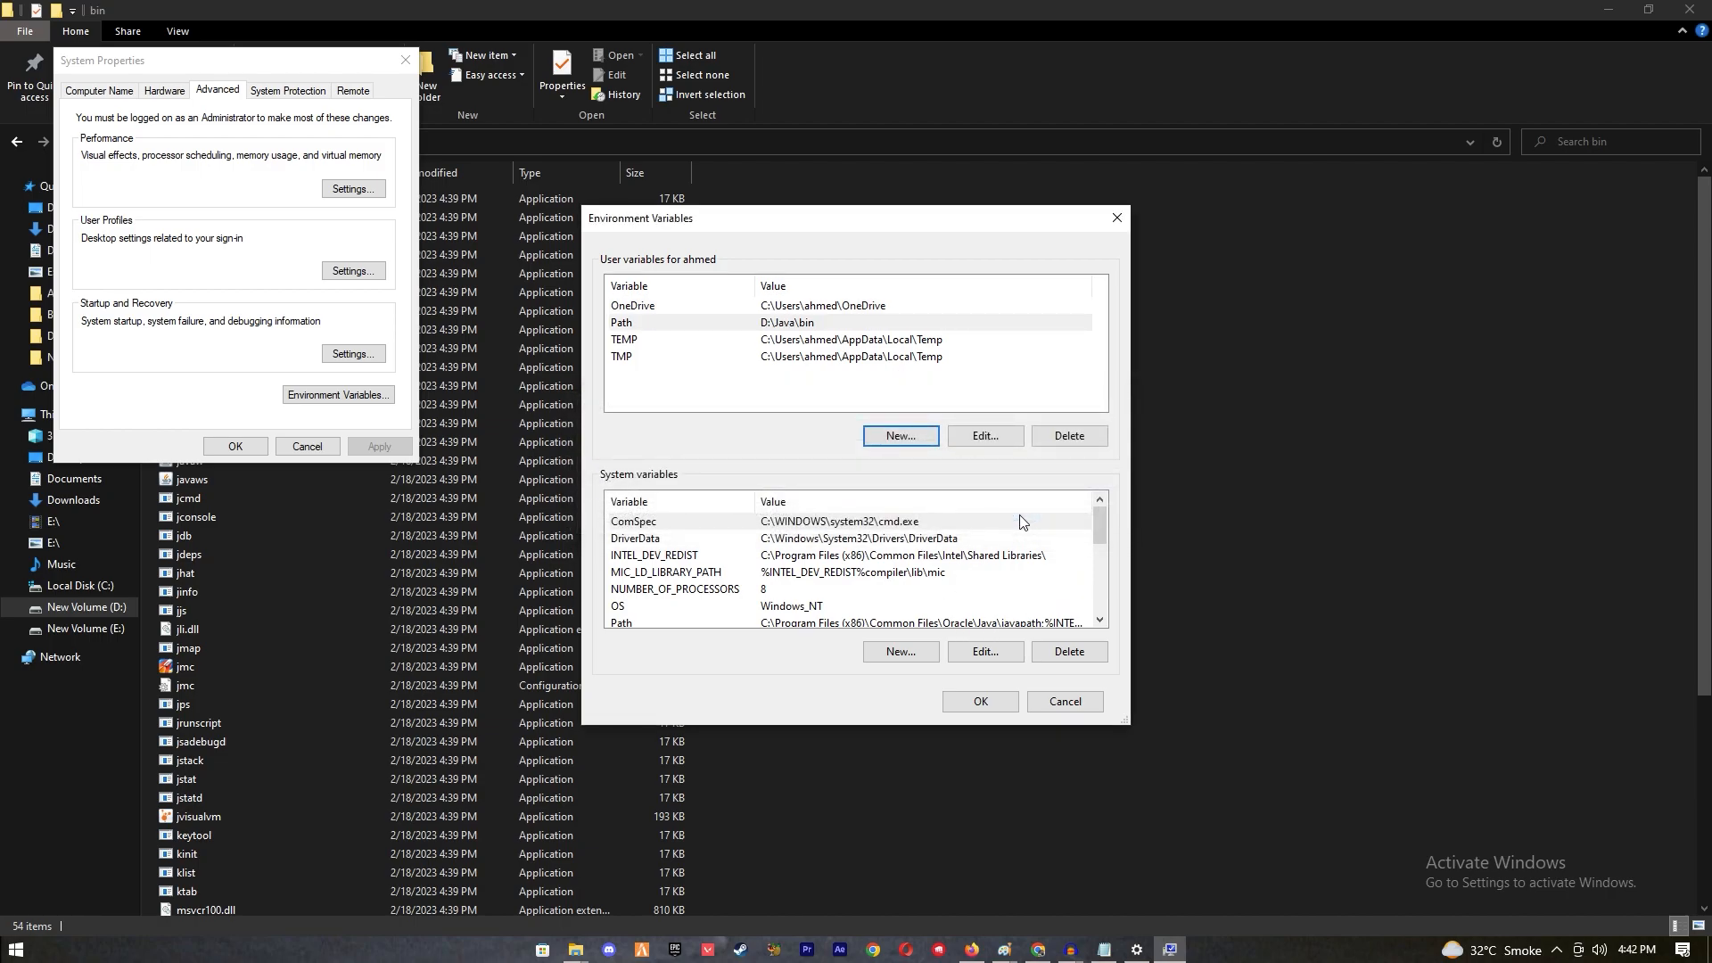
Add a user variable named CLASSPATH with the value D:\Java\lib, copied from the lib folder's location, and accept all environment variable changes
click(901, 436)
text(CLASSPATH)
key(Tab)
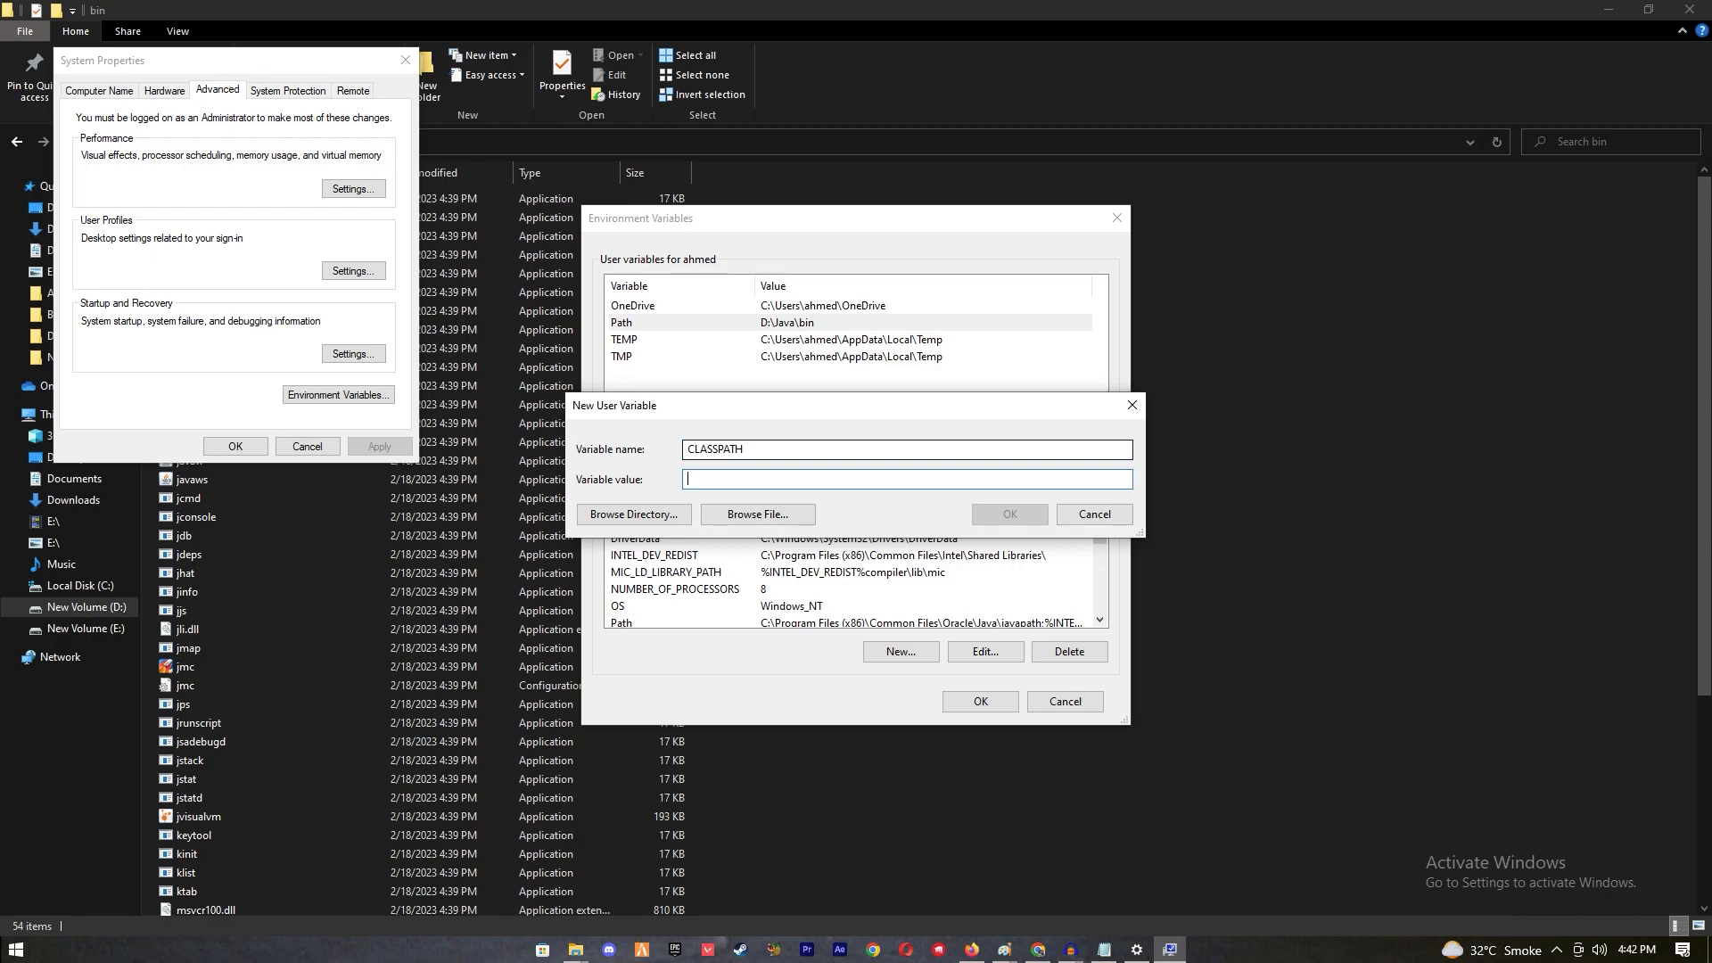
click(822, 136)
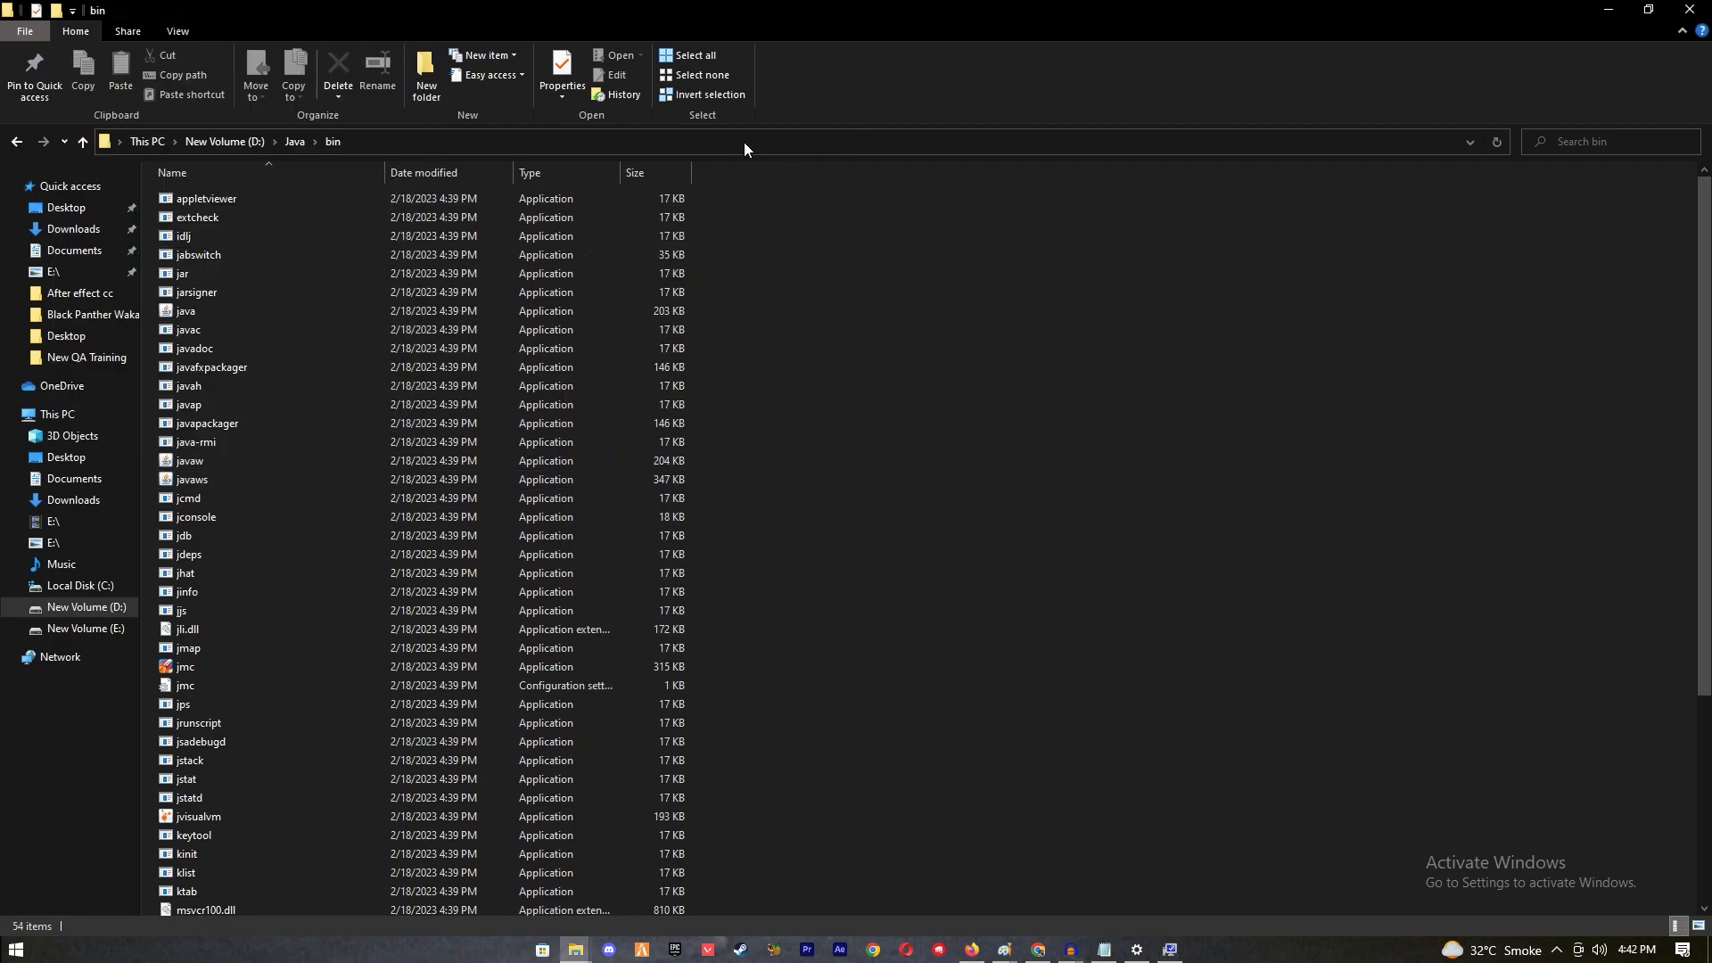
click(296, 141)
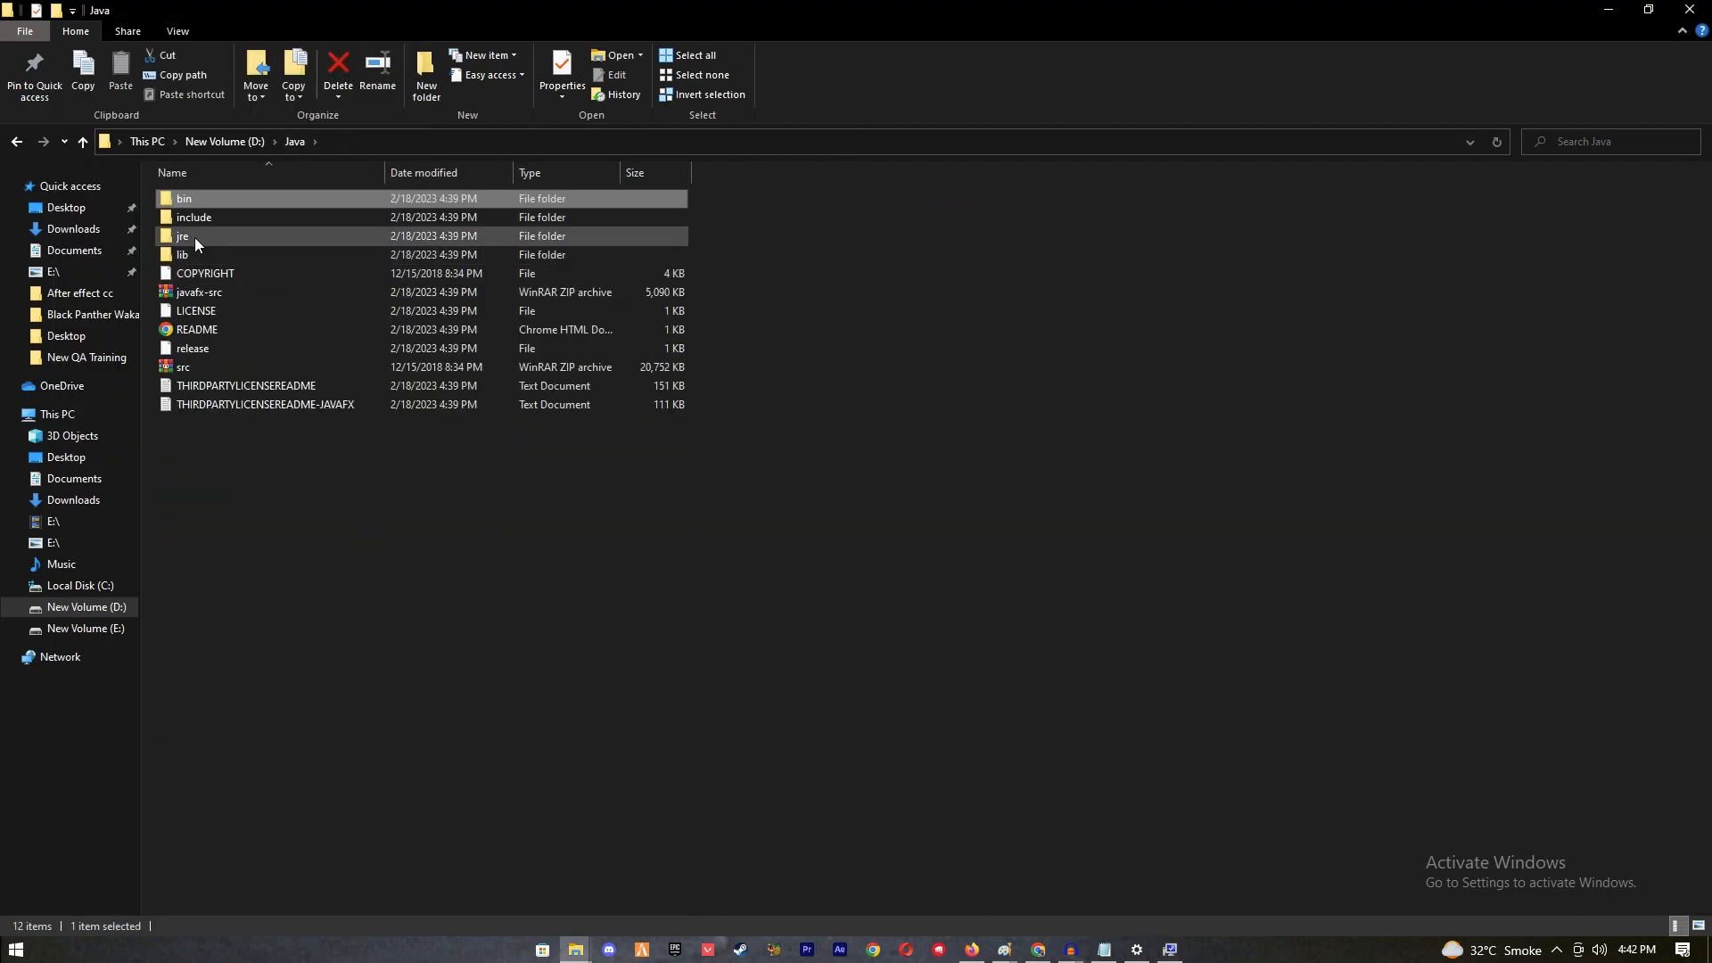
double_click(196, 253)
click(362, 142)
key(ctrl+c)
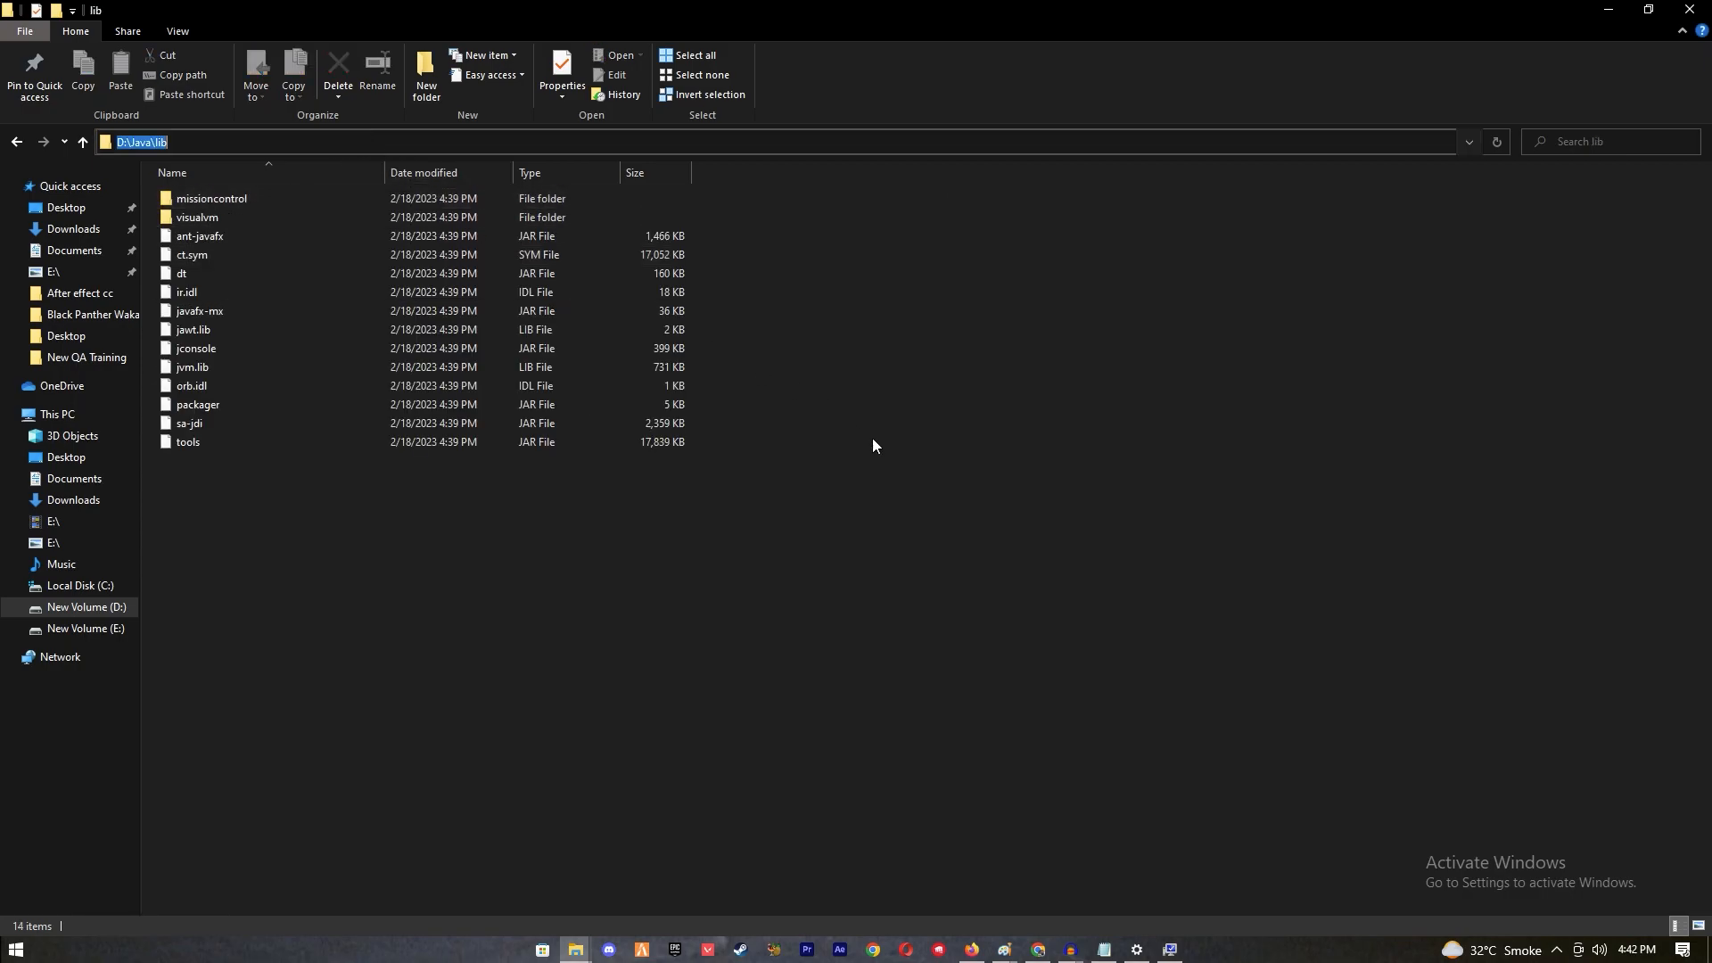
click(1170, 950)
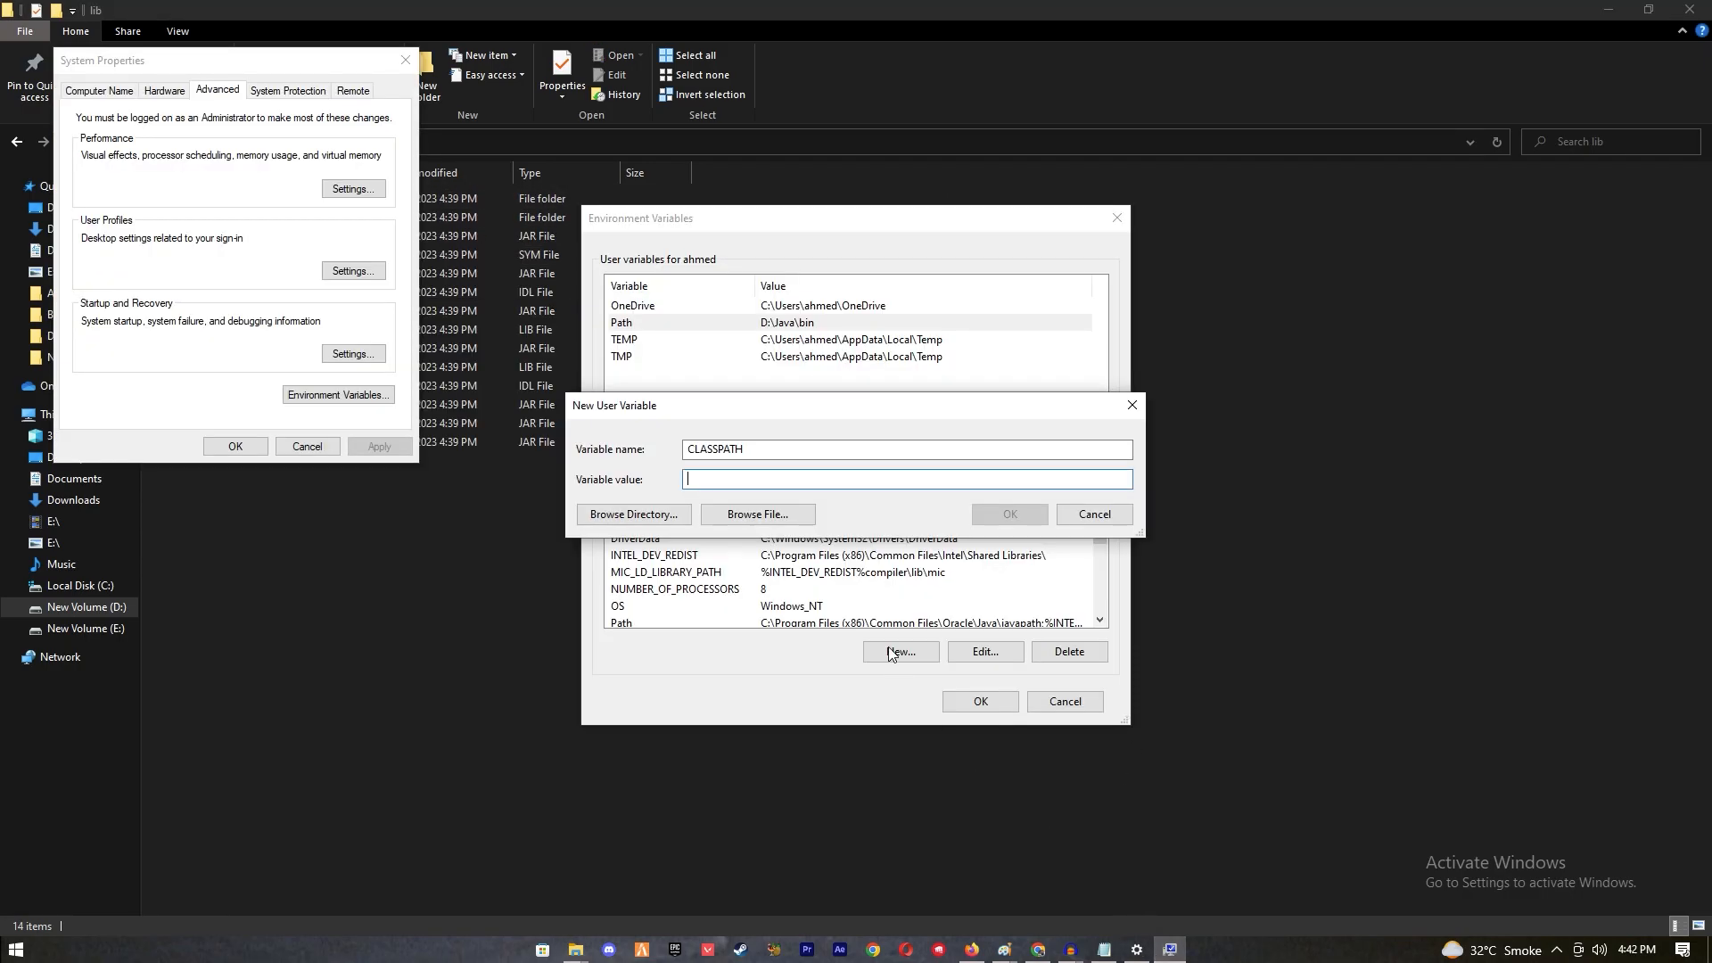
key(ctrl+v)
click(1009, 515)
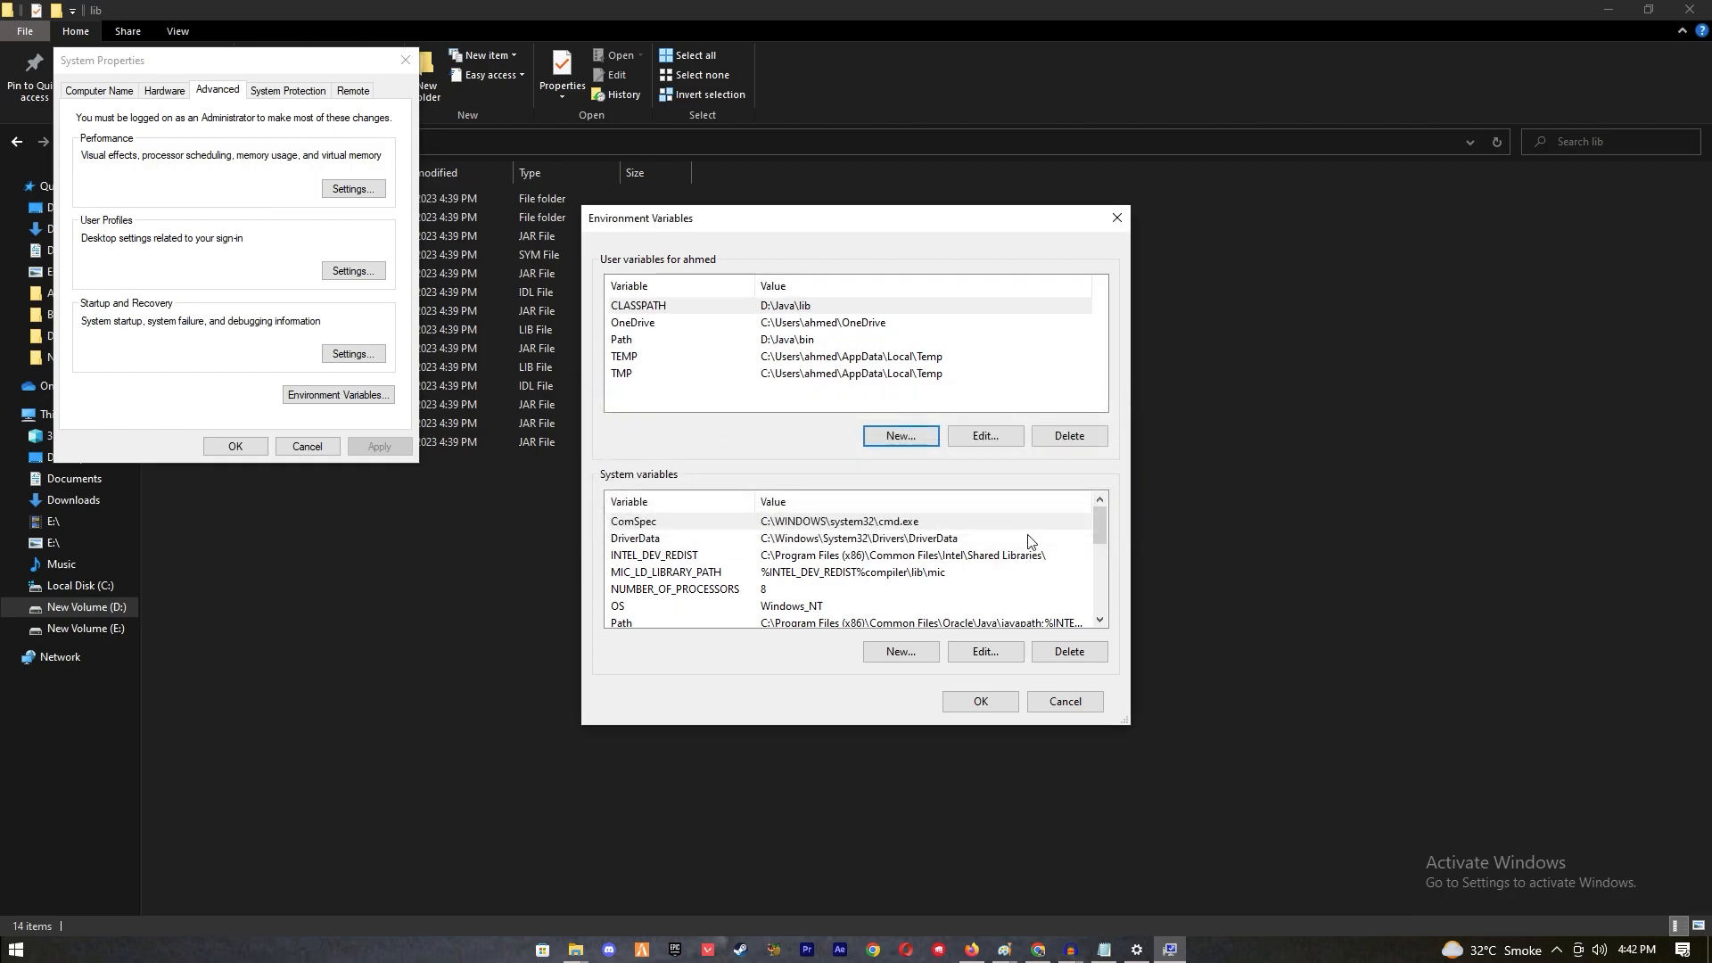
click(981, 701)
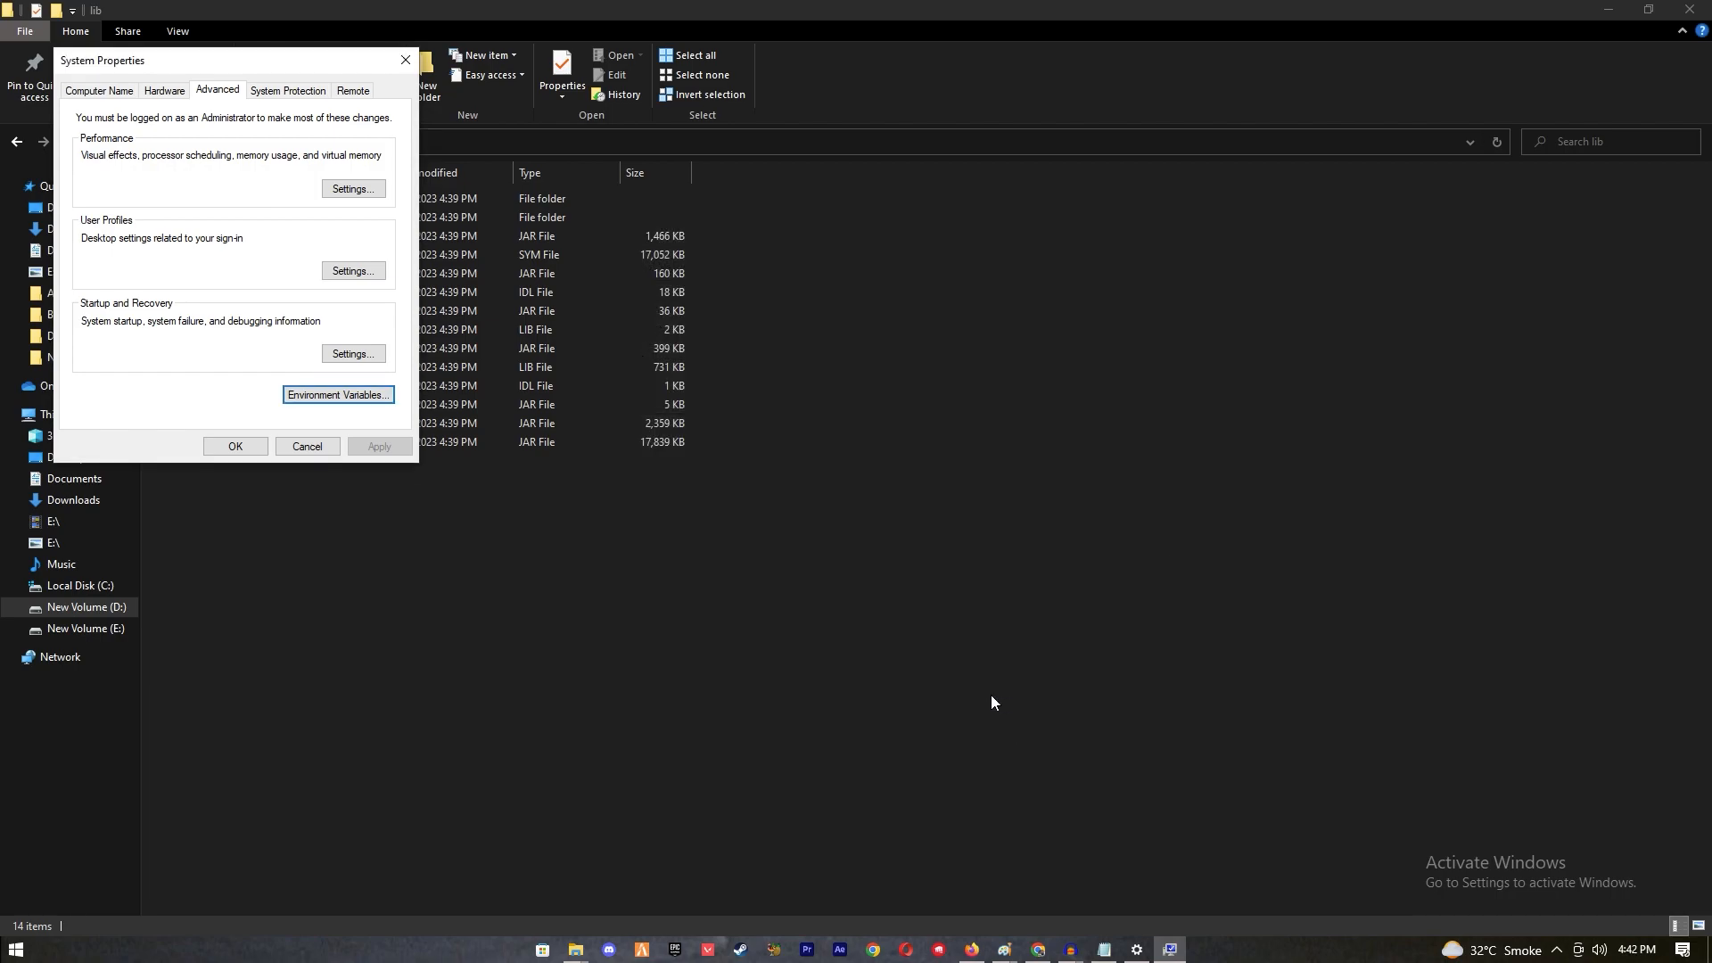
click(235, 446)
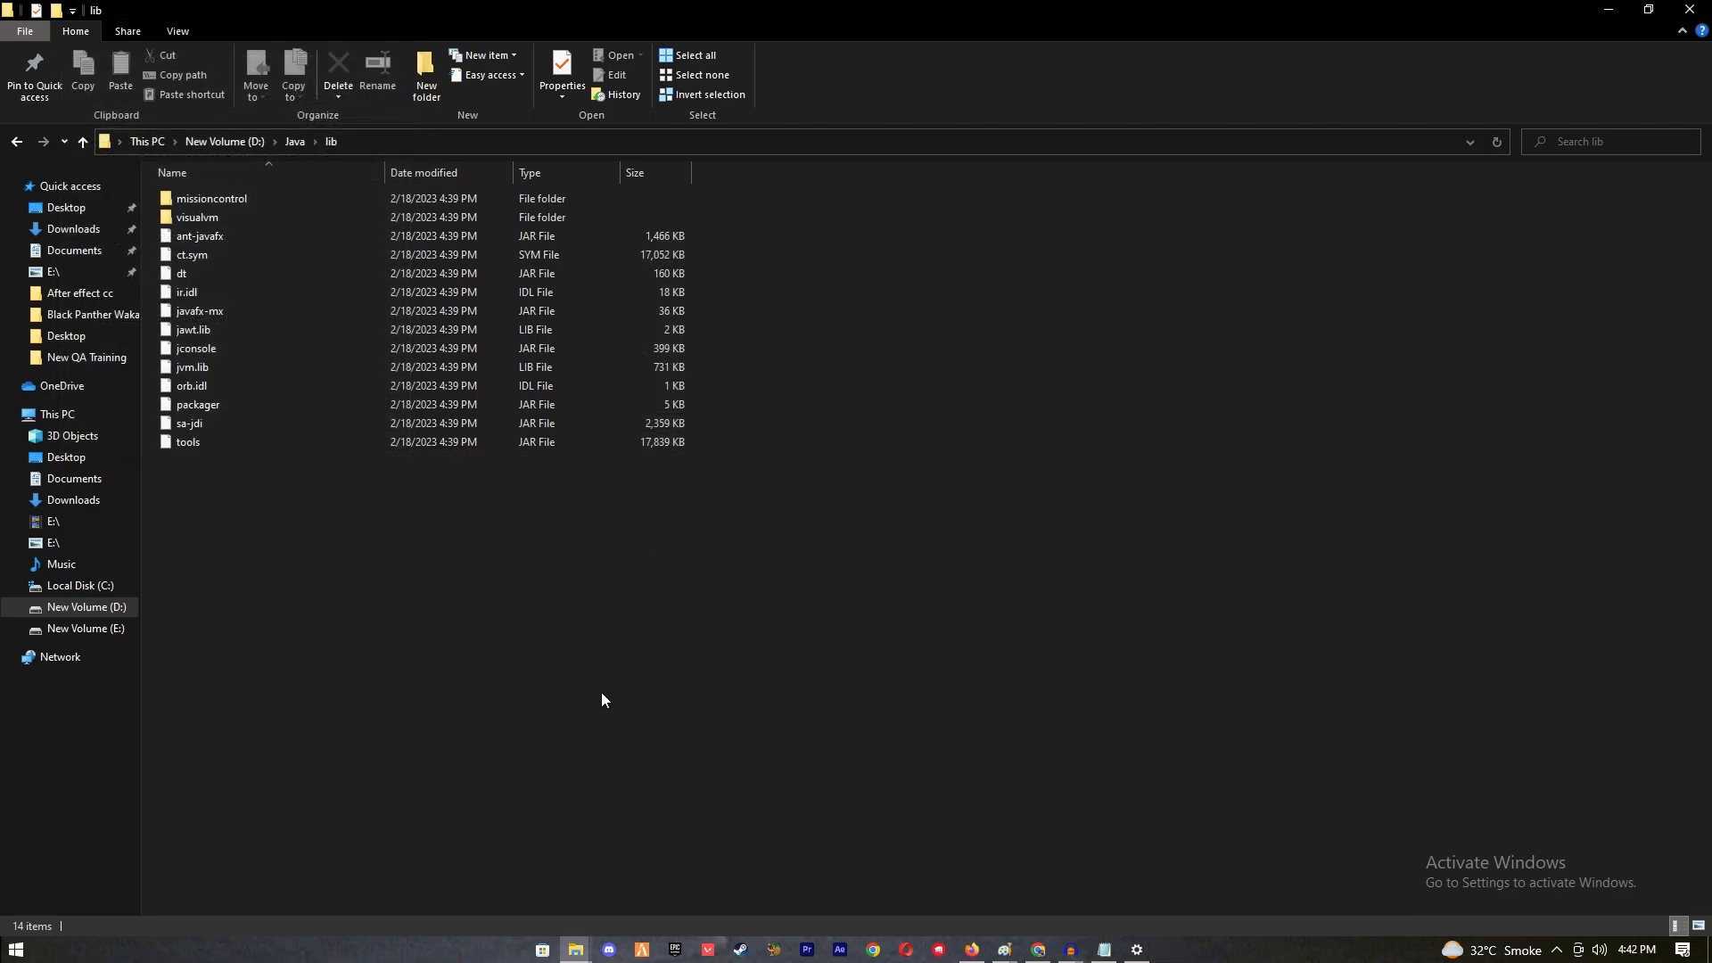
Open Command Prompt as administrator, run javac and review the compiler options it prints
key(super)
text(comm)
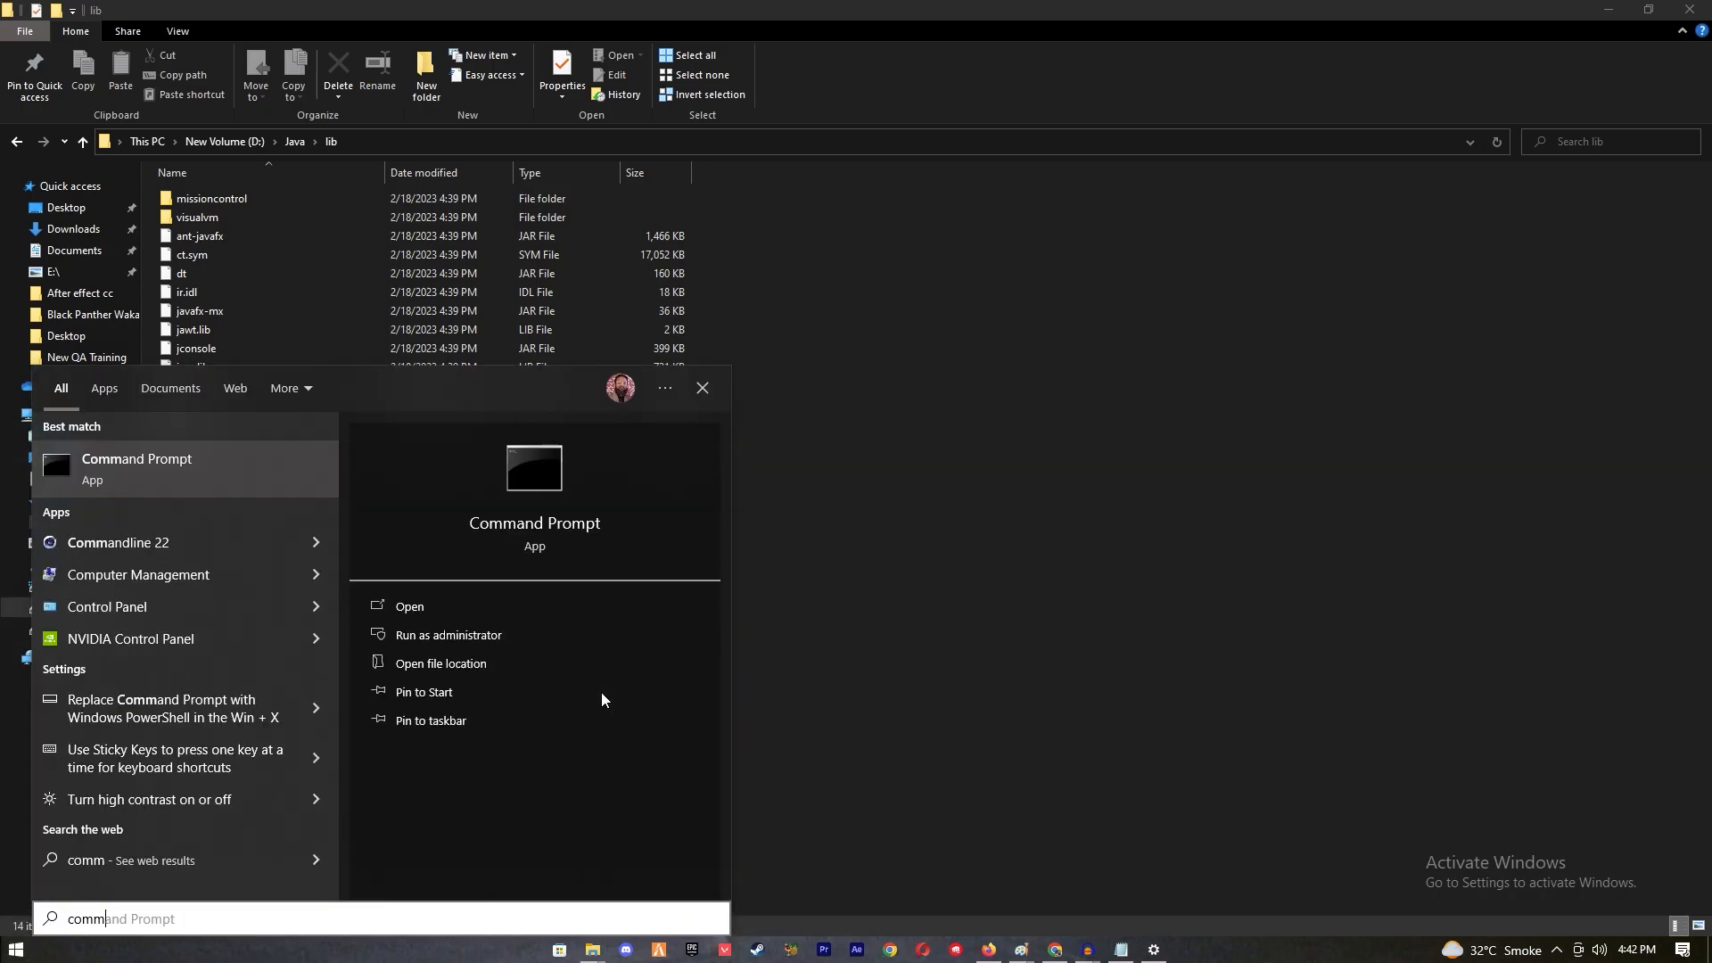
click(453, 637)
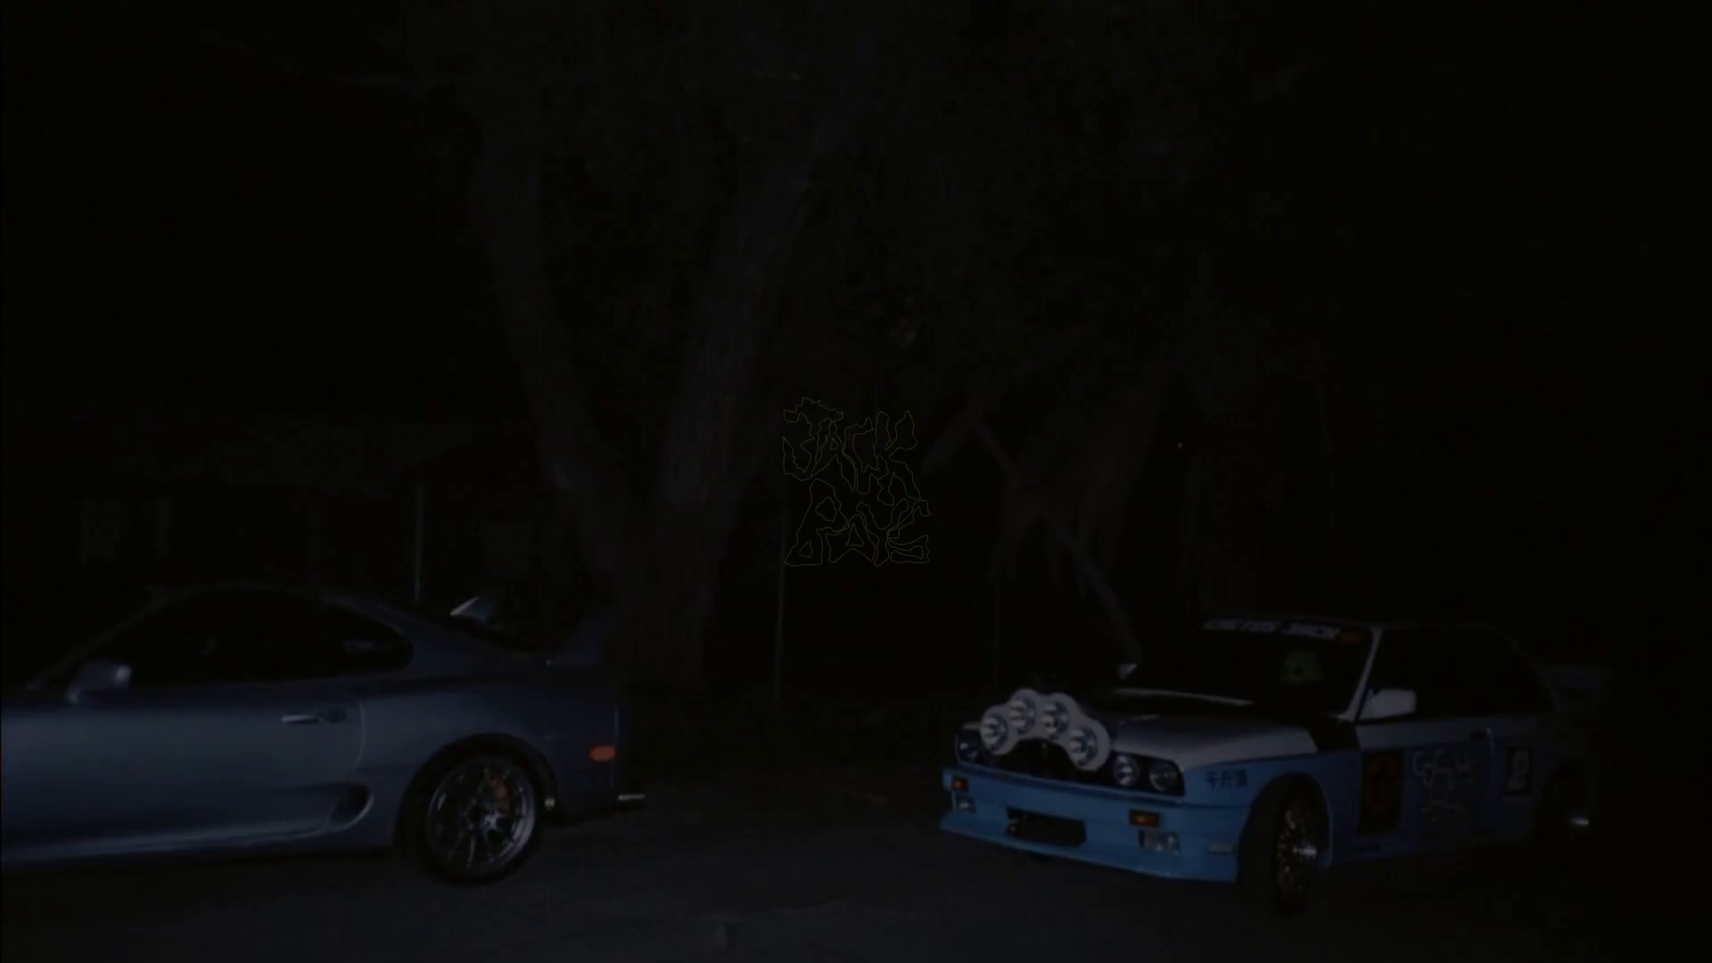
click(755, 590)
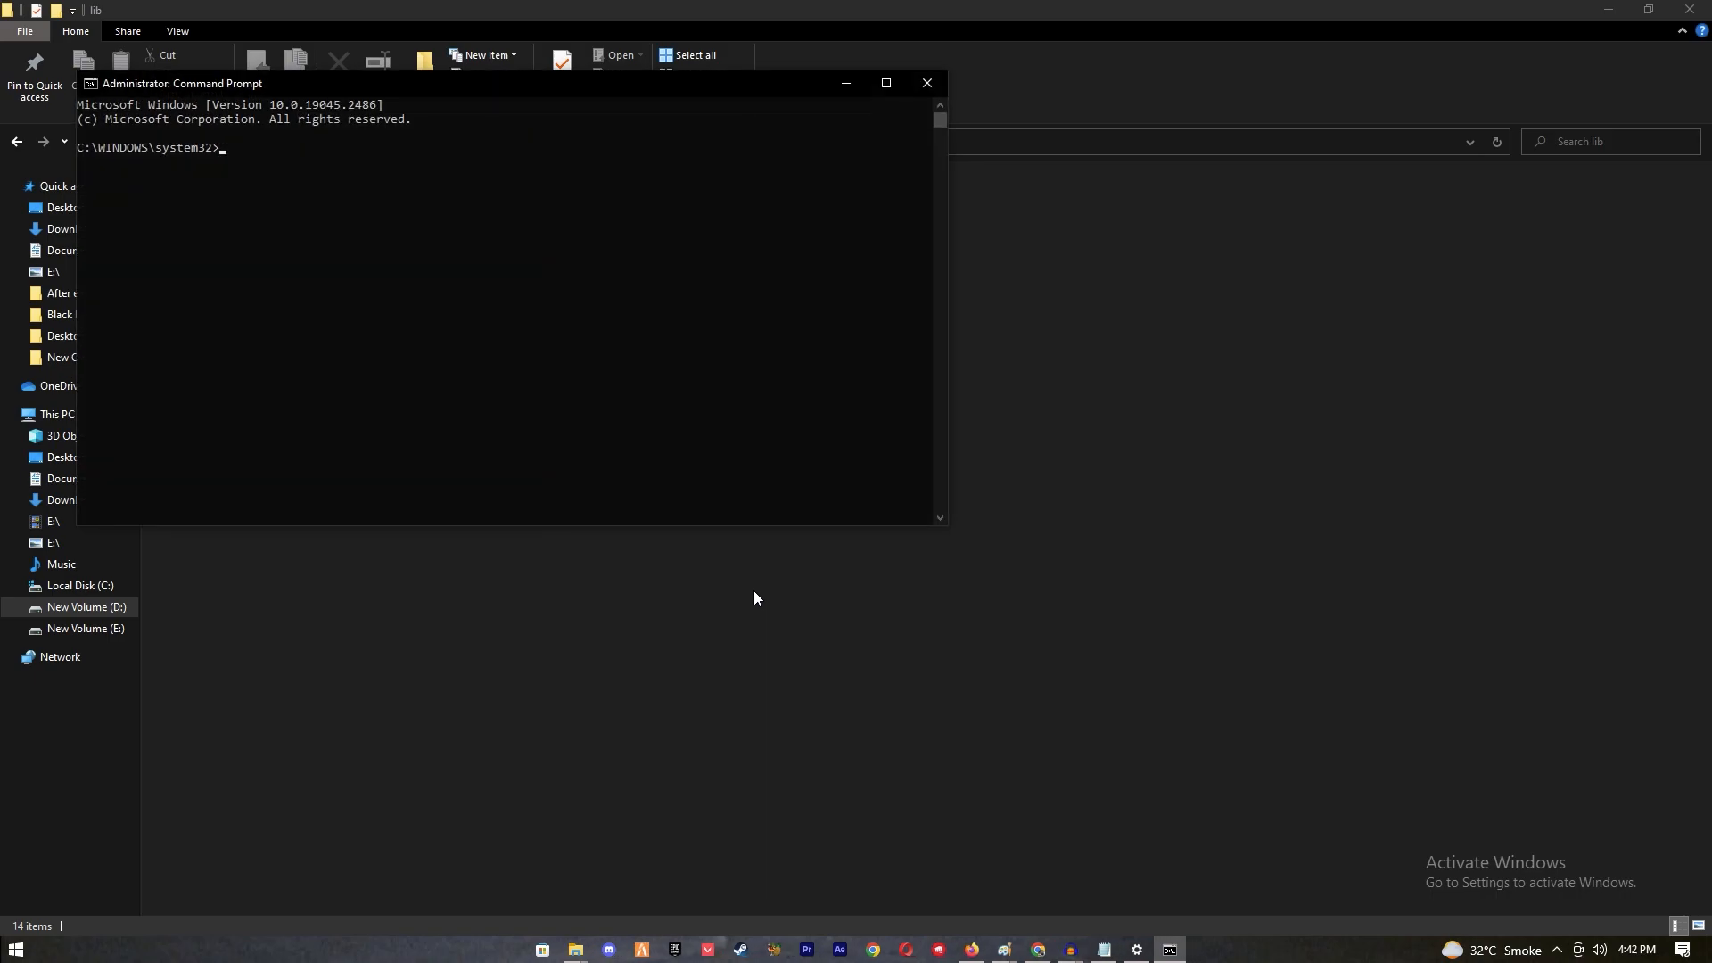
text(javac)
key(Return)
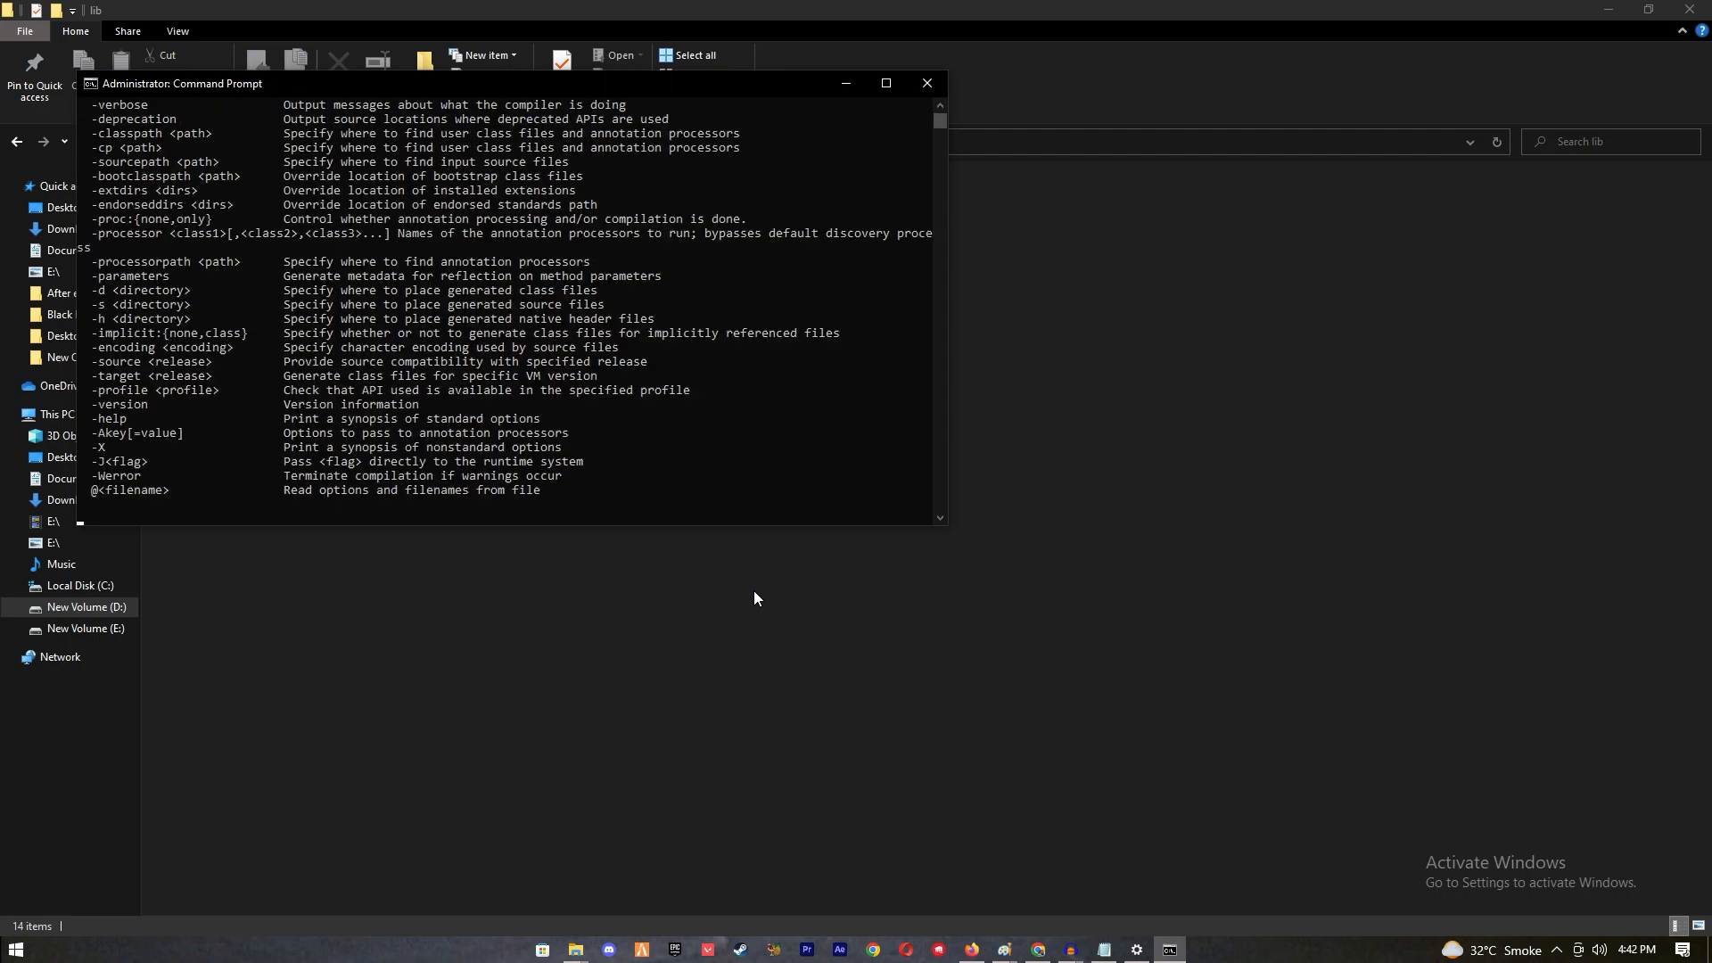
scroll(551, 405, up, 4)
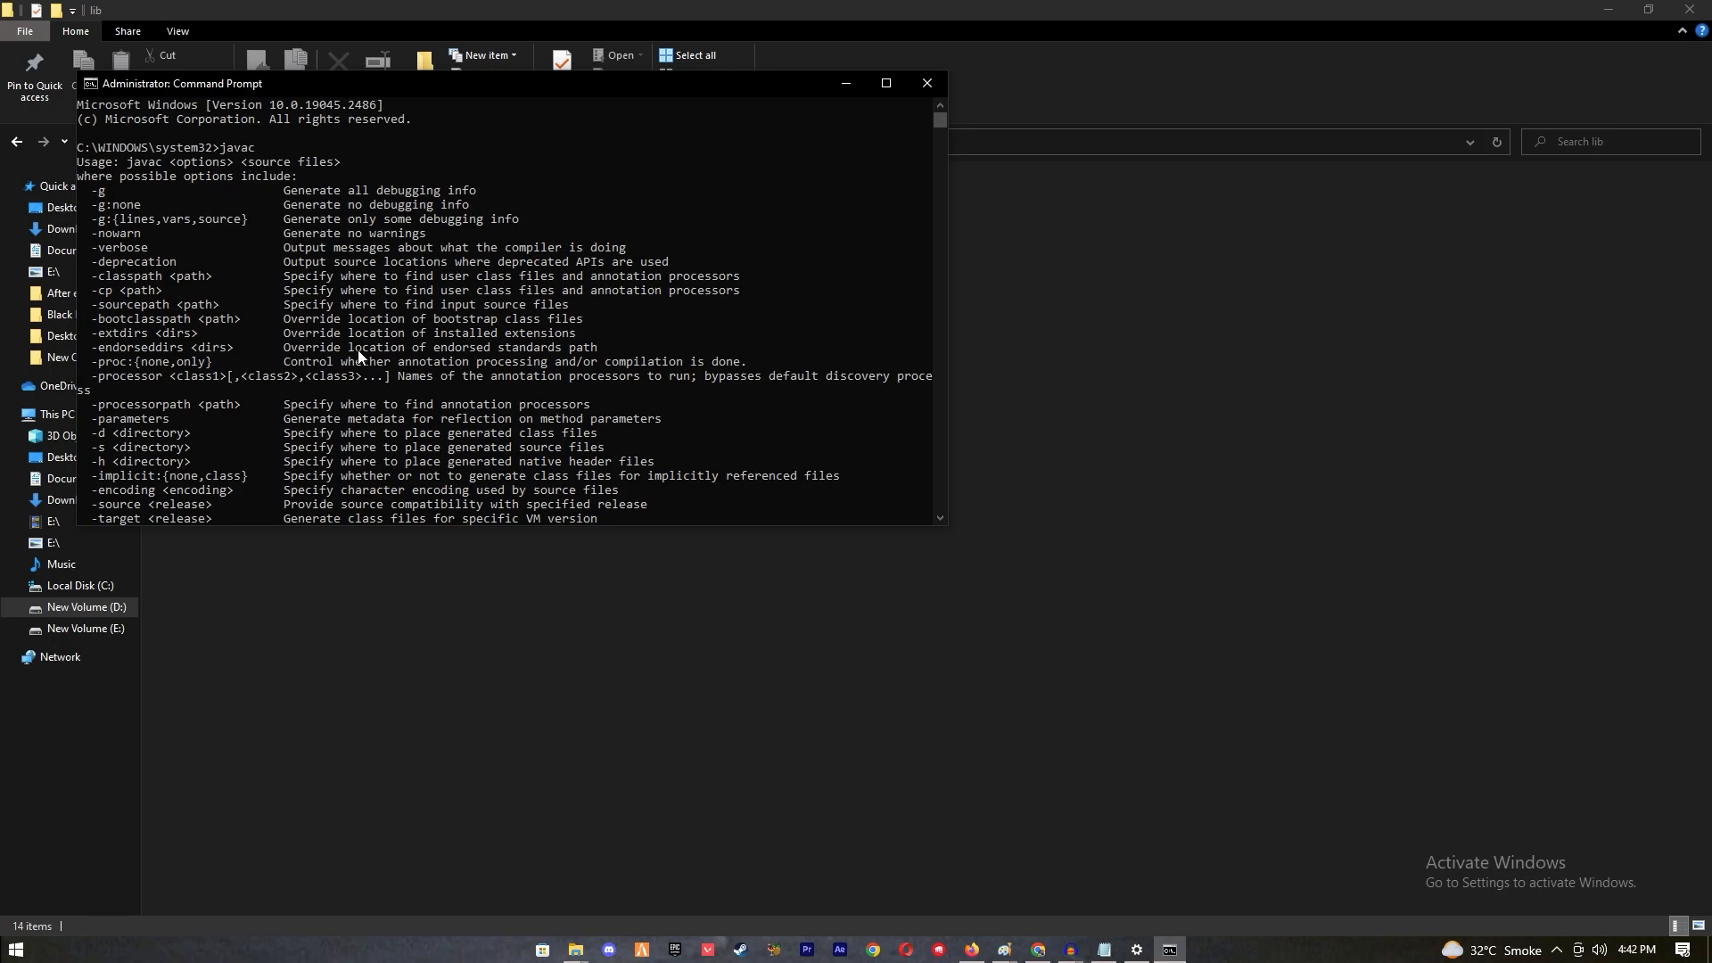
scroll(358, 354, down, 5)
scroll(361, 362, down, 4)
Check the installed Java version with java -version and close Command Prompt
text(java -version)
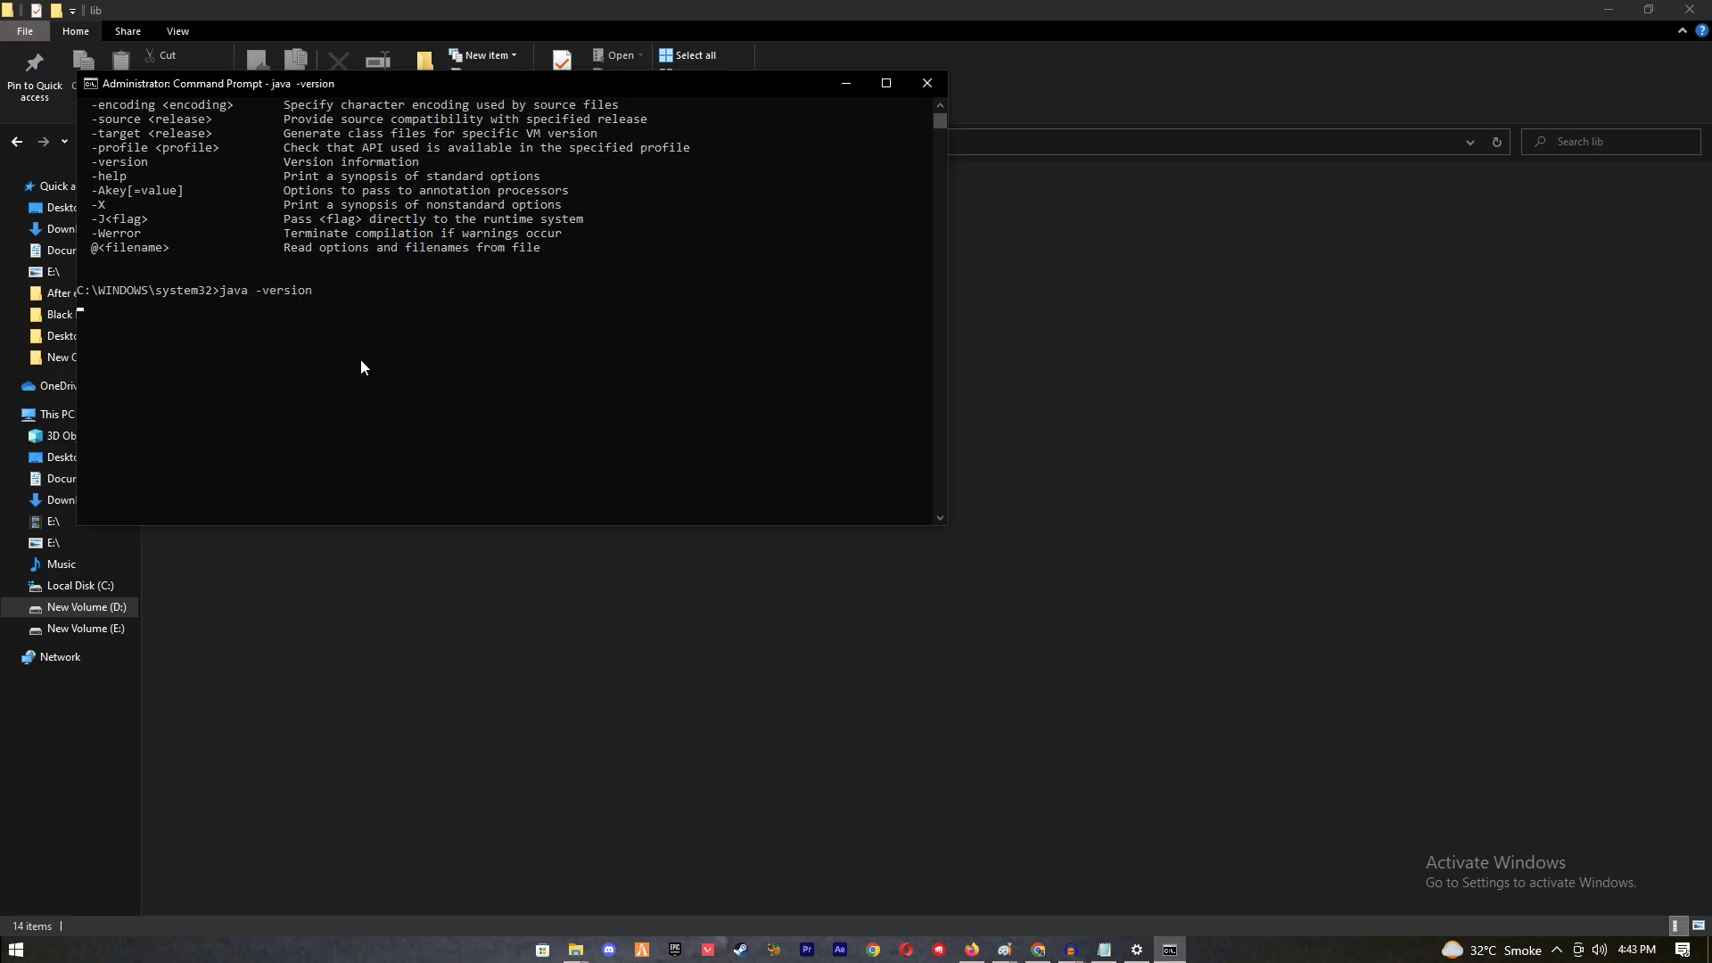
key(Return)
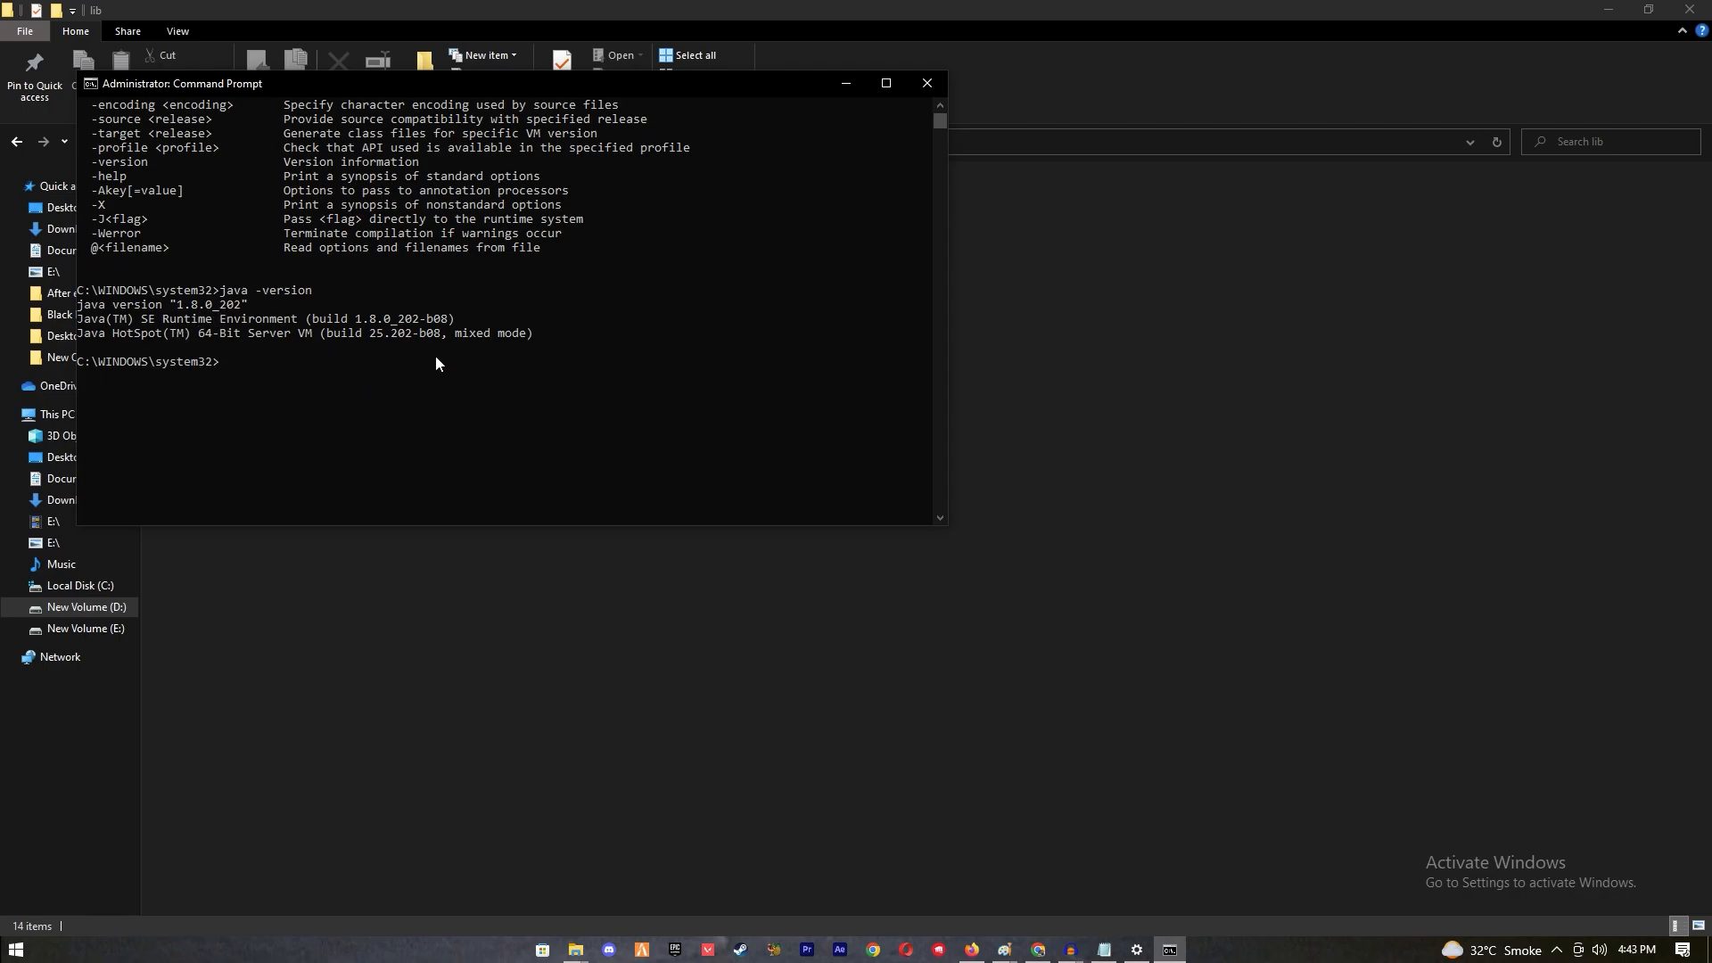
click(925, 83)
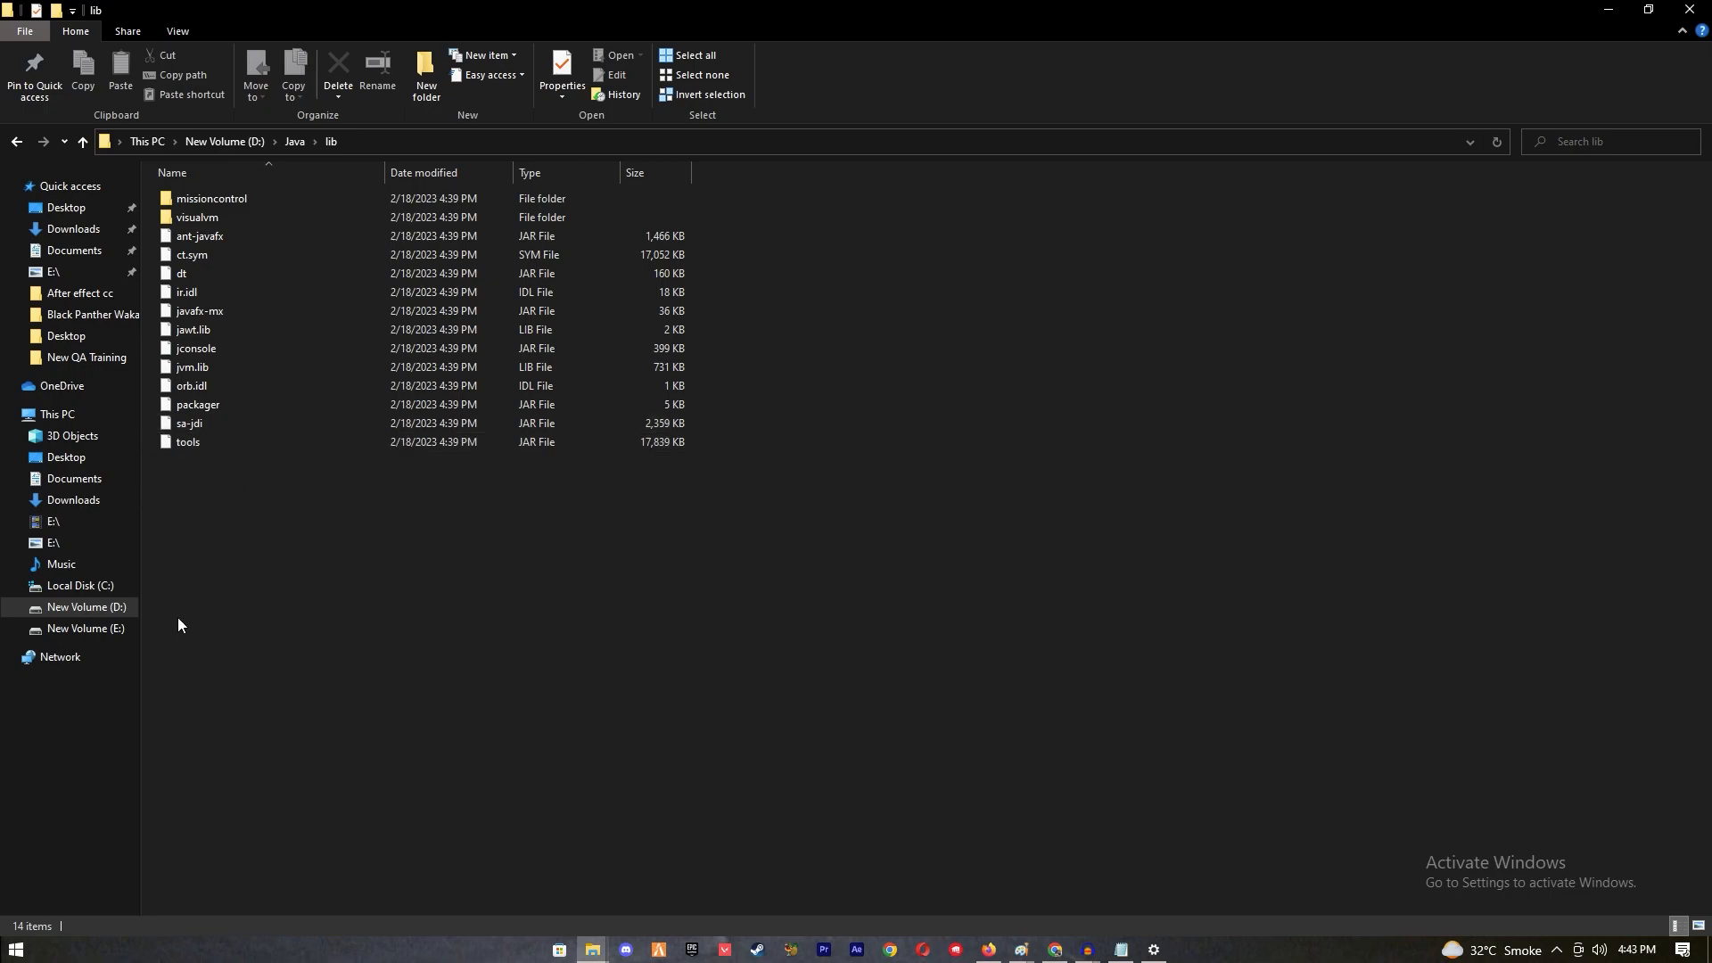
Launch the ideaIC-2022.3.2 installer from the New QA Training folder in the office backup on drive D and allow it to make changes
click(231, 143)
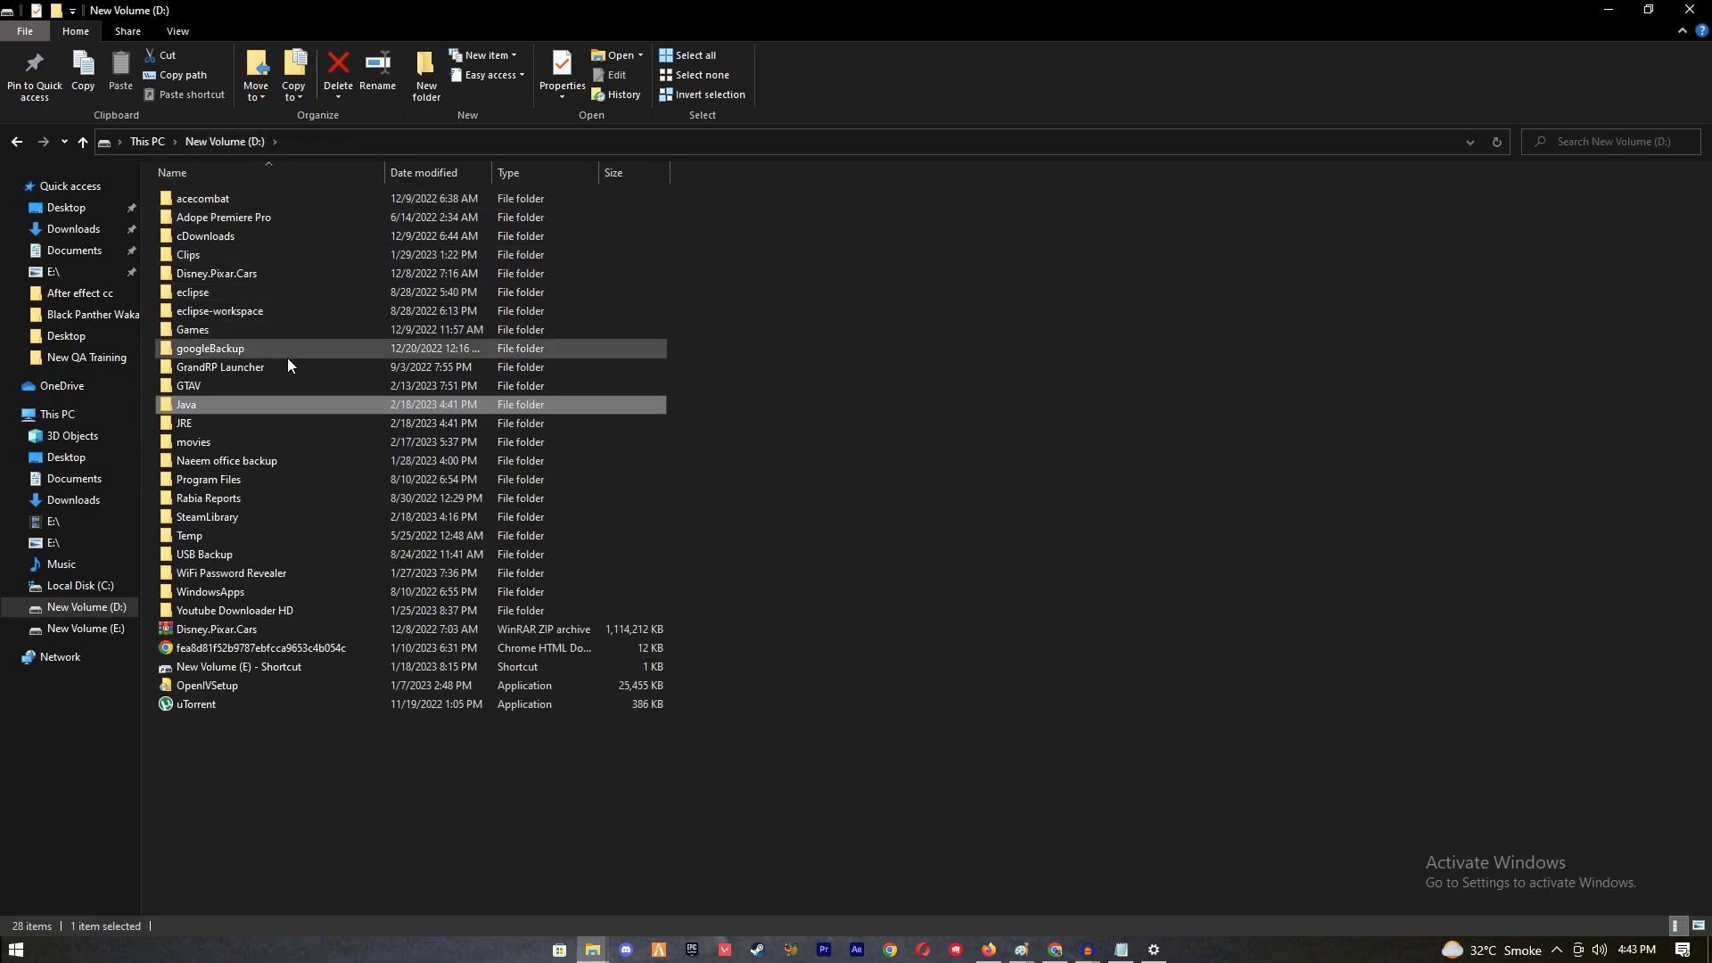
double_click(241, 469)
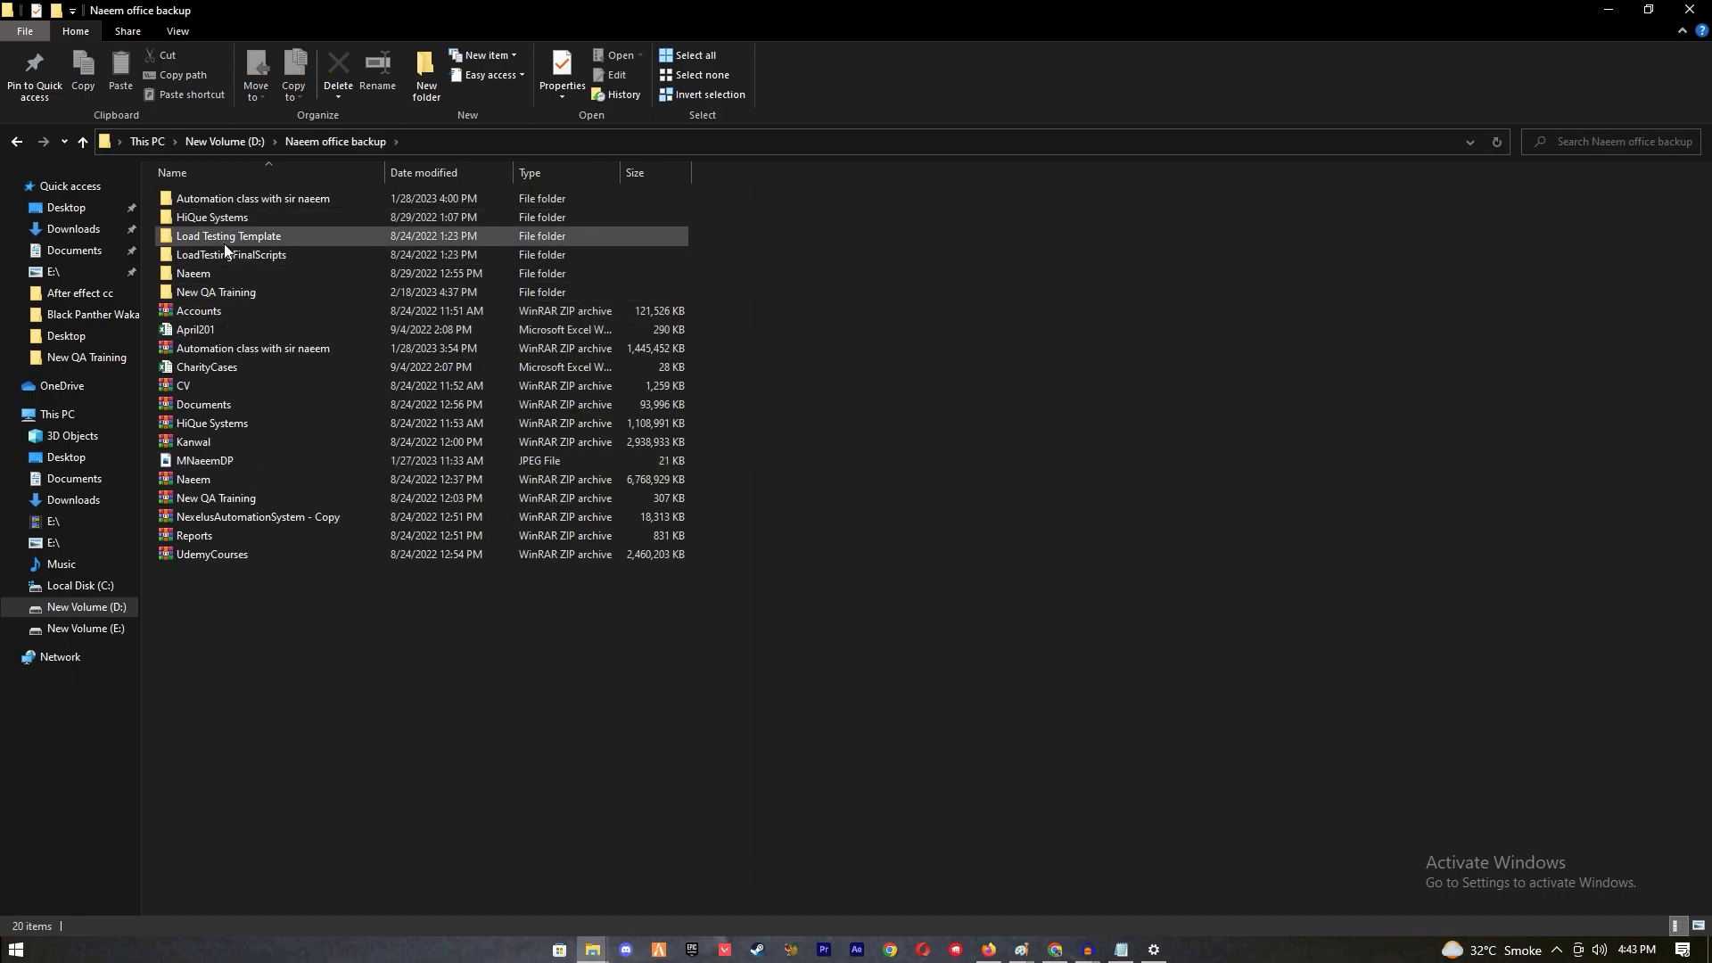
double_click(207, 293)
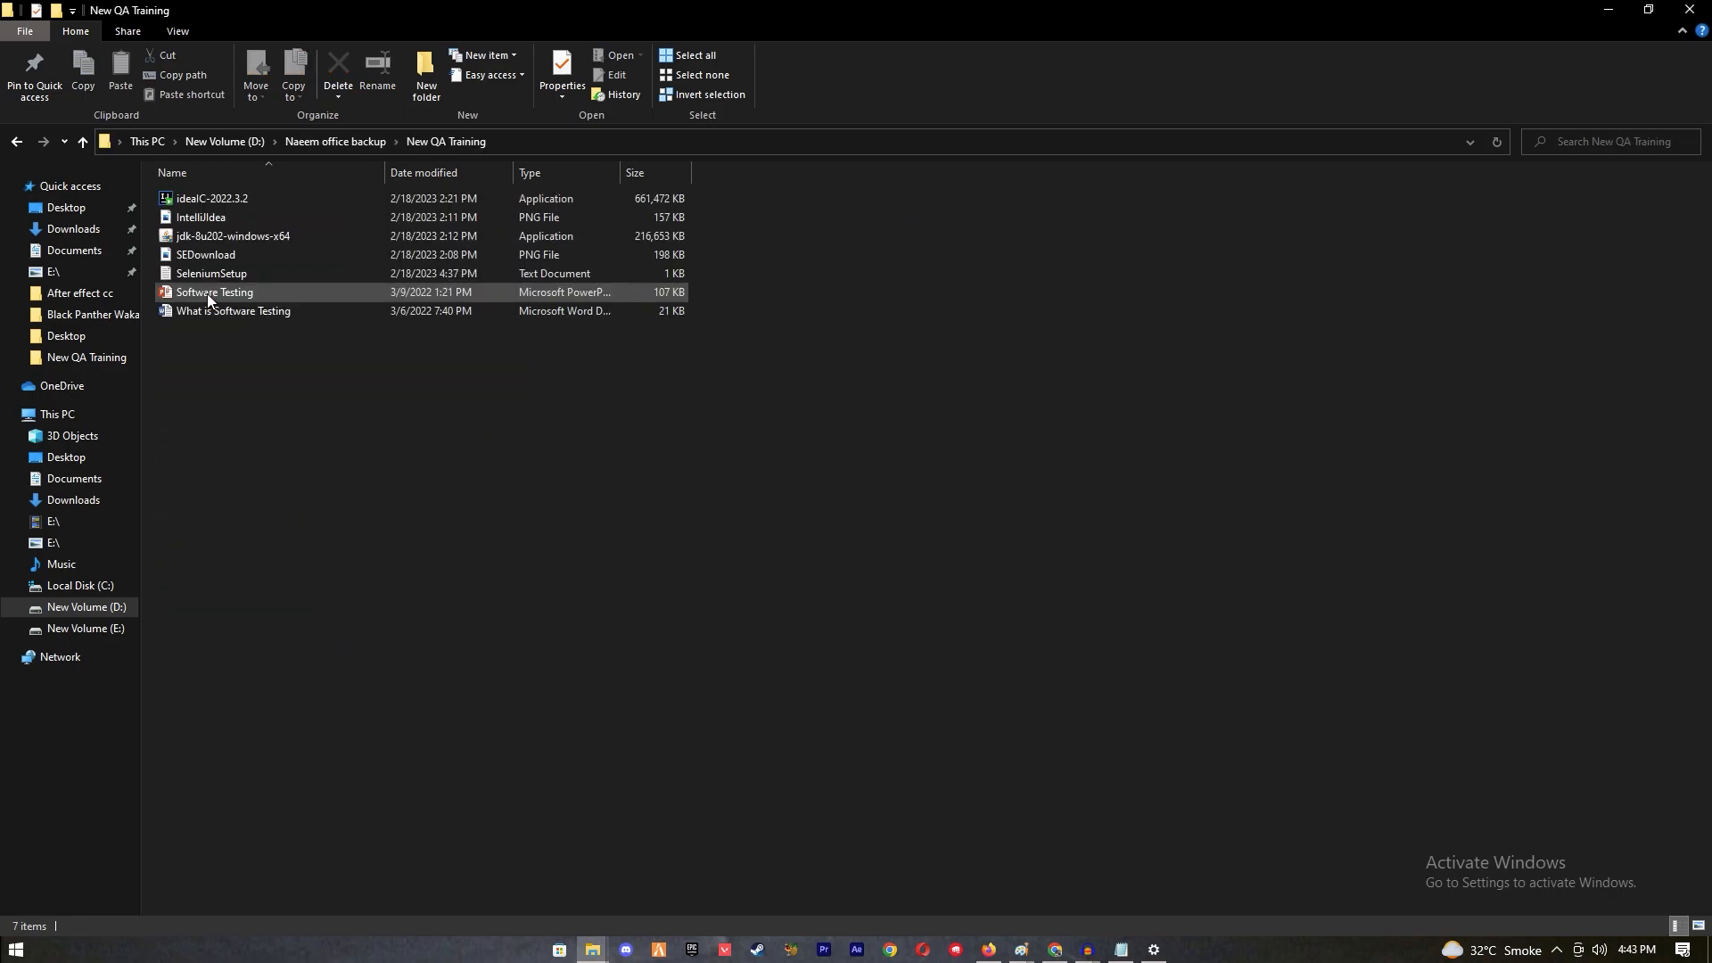
right_click(211, 199)
click(265, 233)
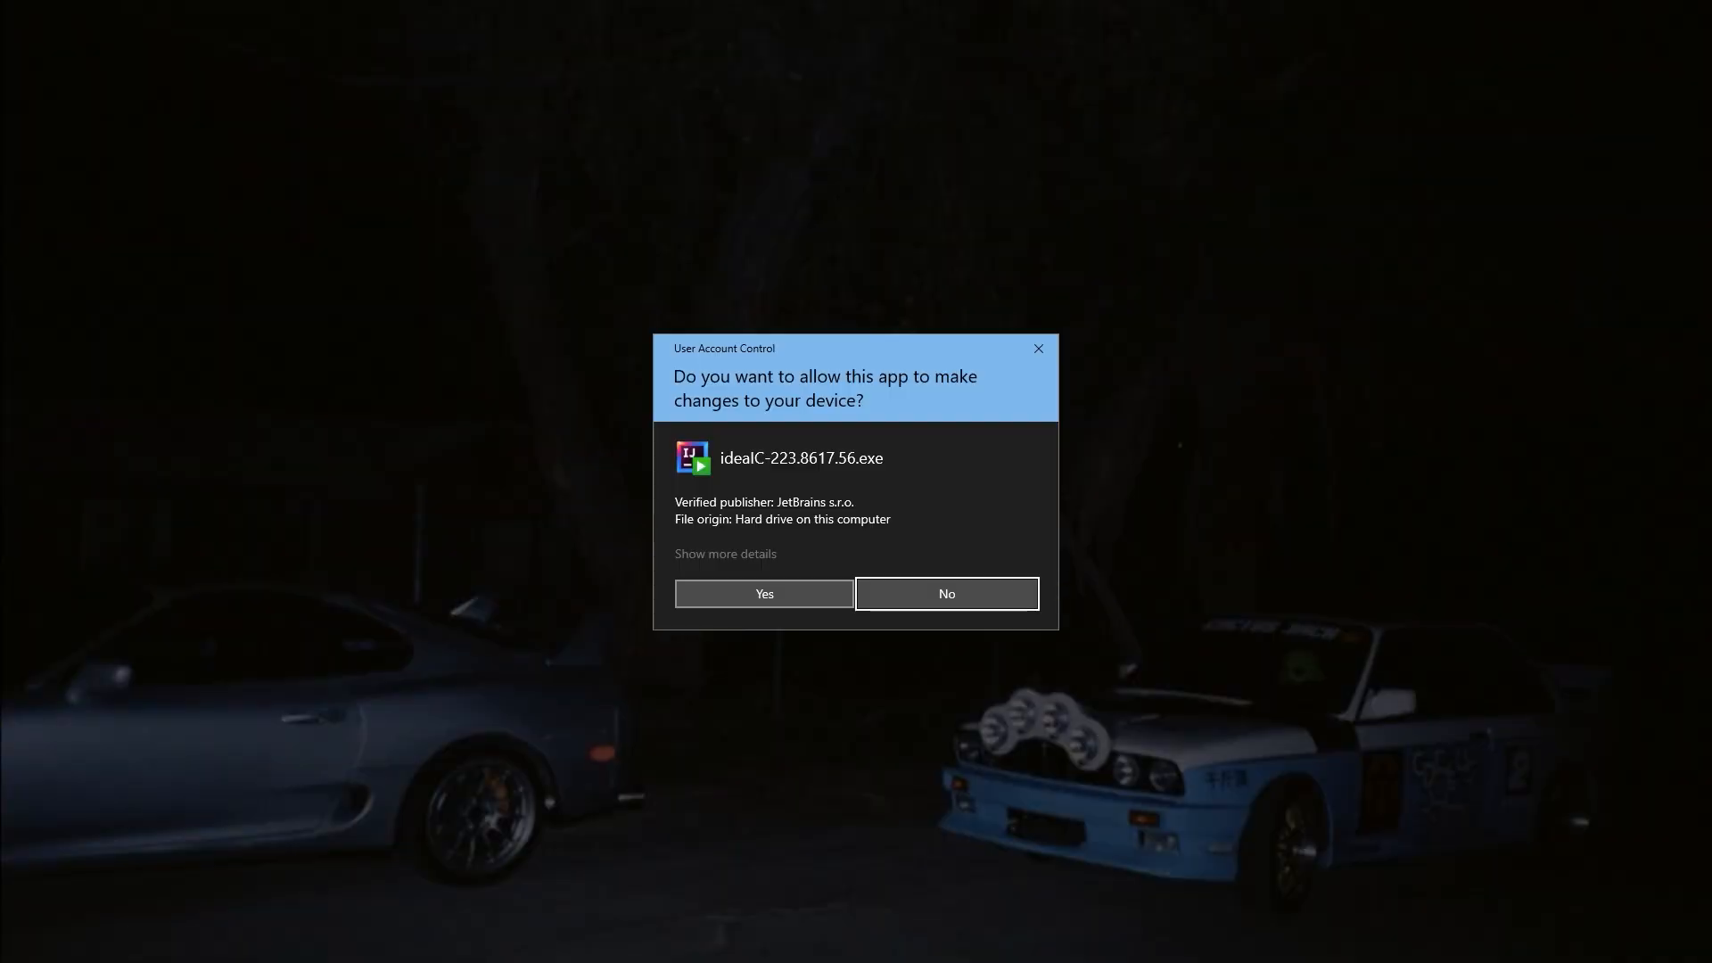
click(796, 595)
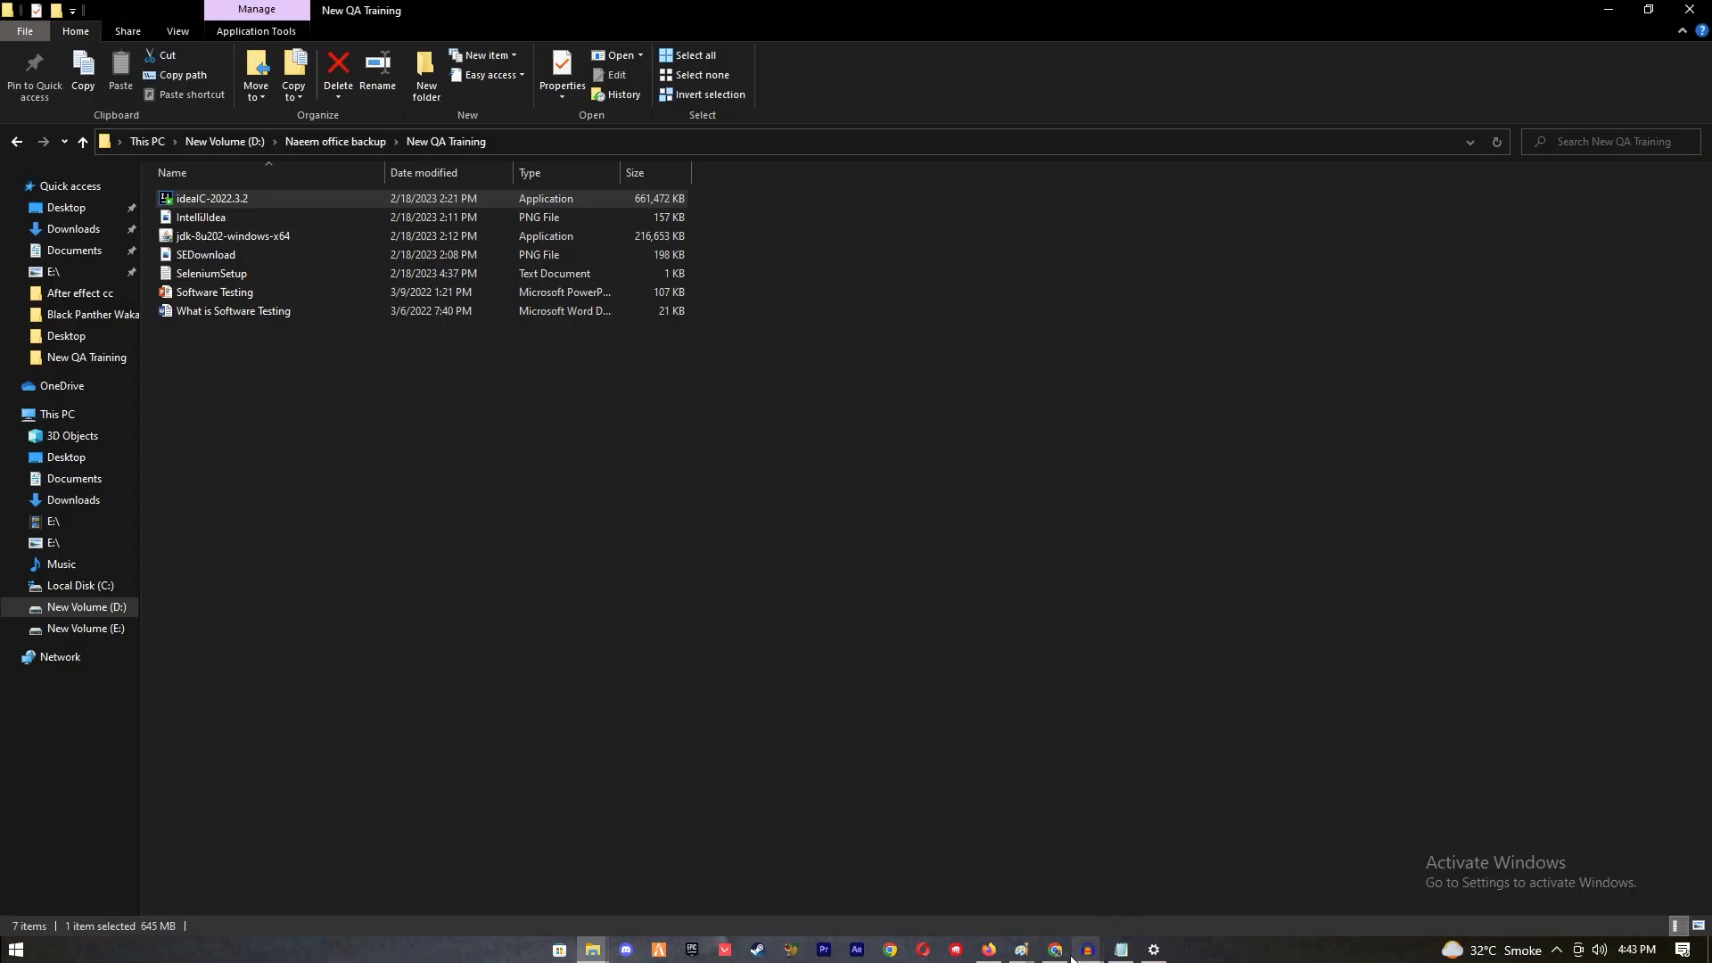
Switch to Chrome and view the IntelliJ IDEA download page on jetbrains.com
mouse_move(1055, 949)
click(1050, 866)
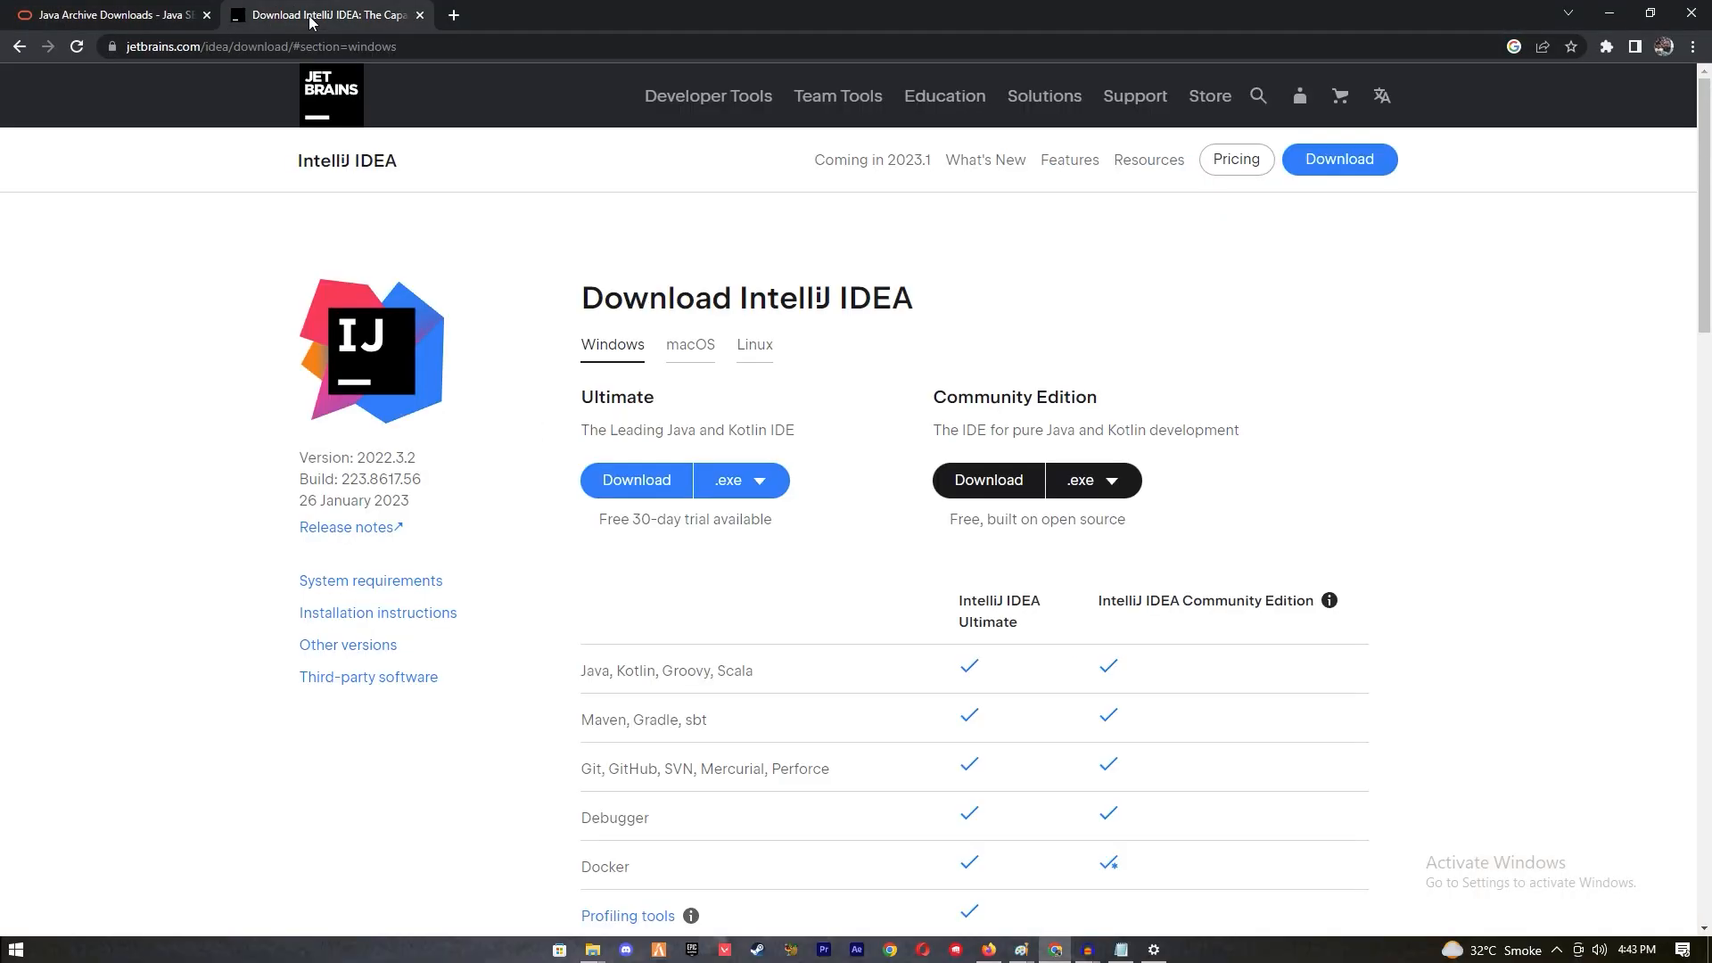
click(308, 14)
mouse_move(596, 952)
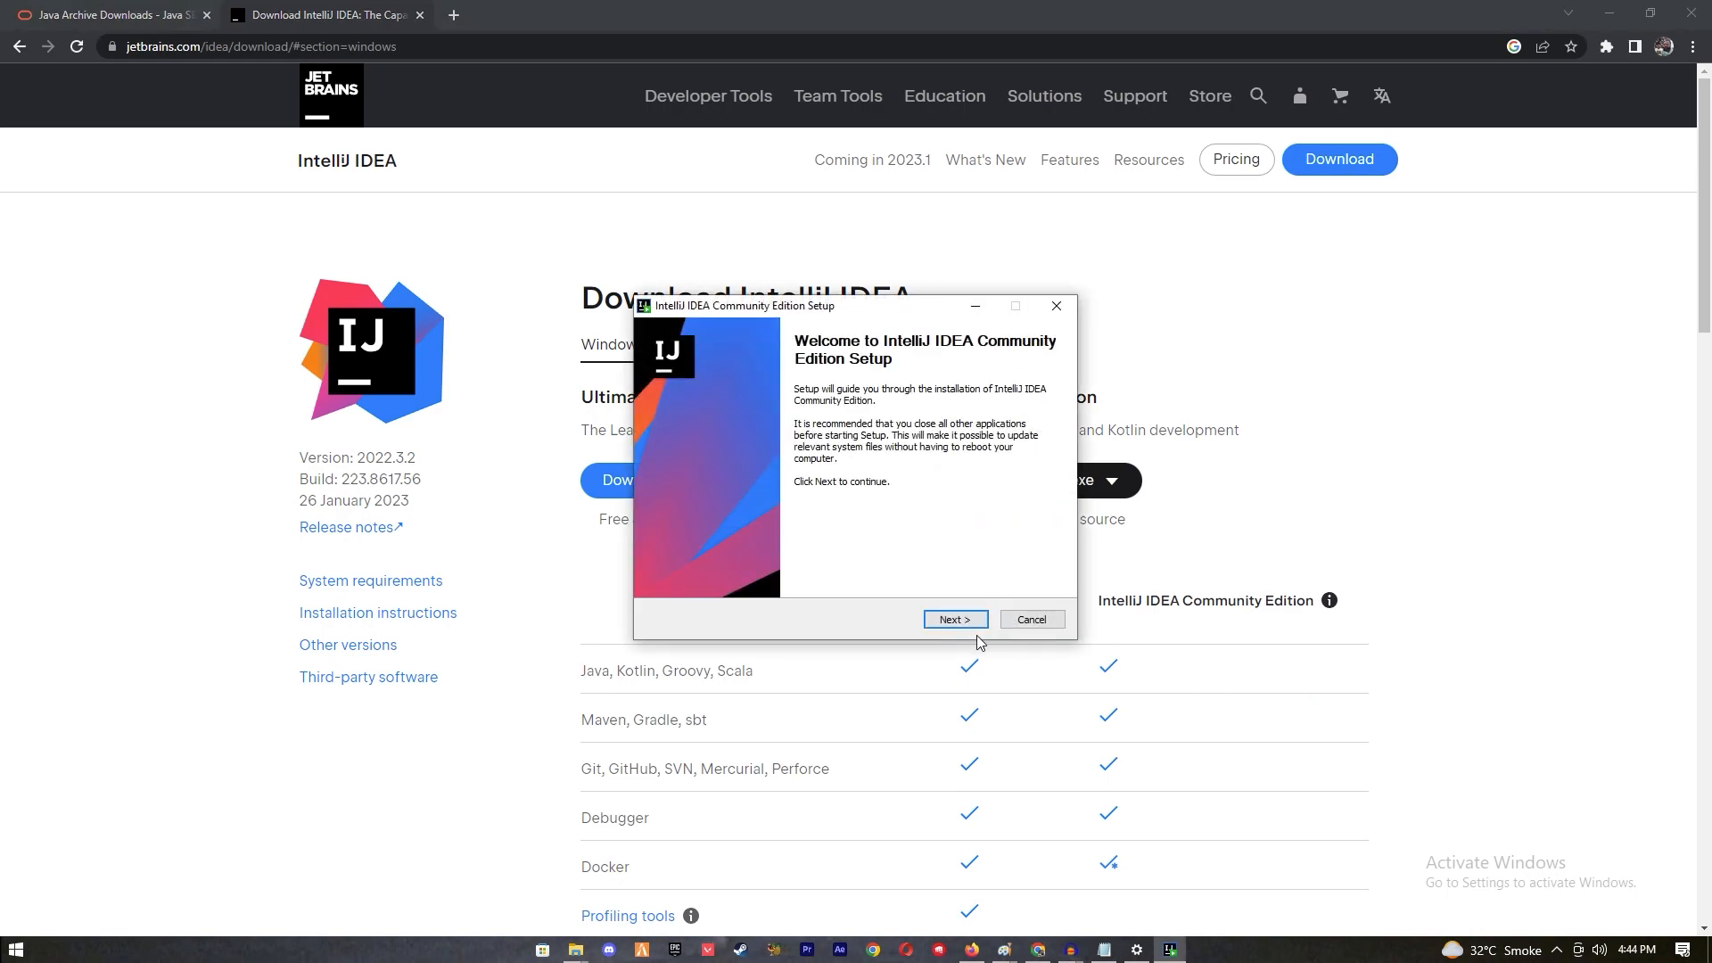
Advance the IntelliJ IDEA Community Edition setup to the install location and check the folder browser, keeping the default destination
click(967, 626)
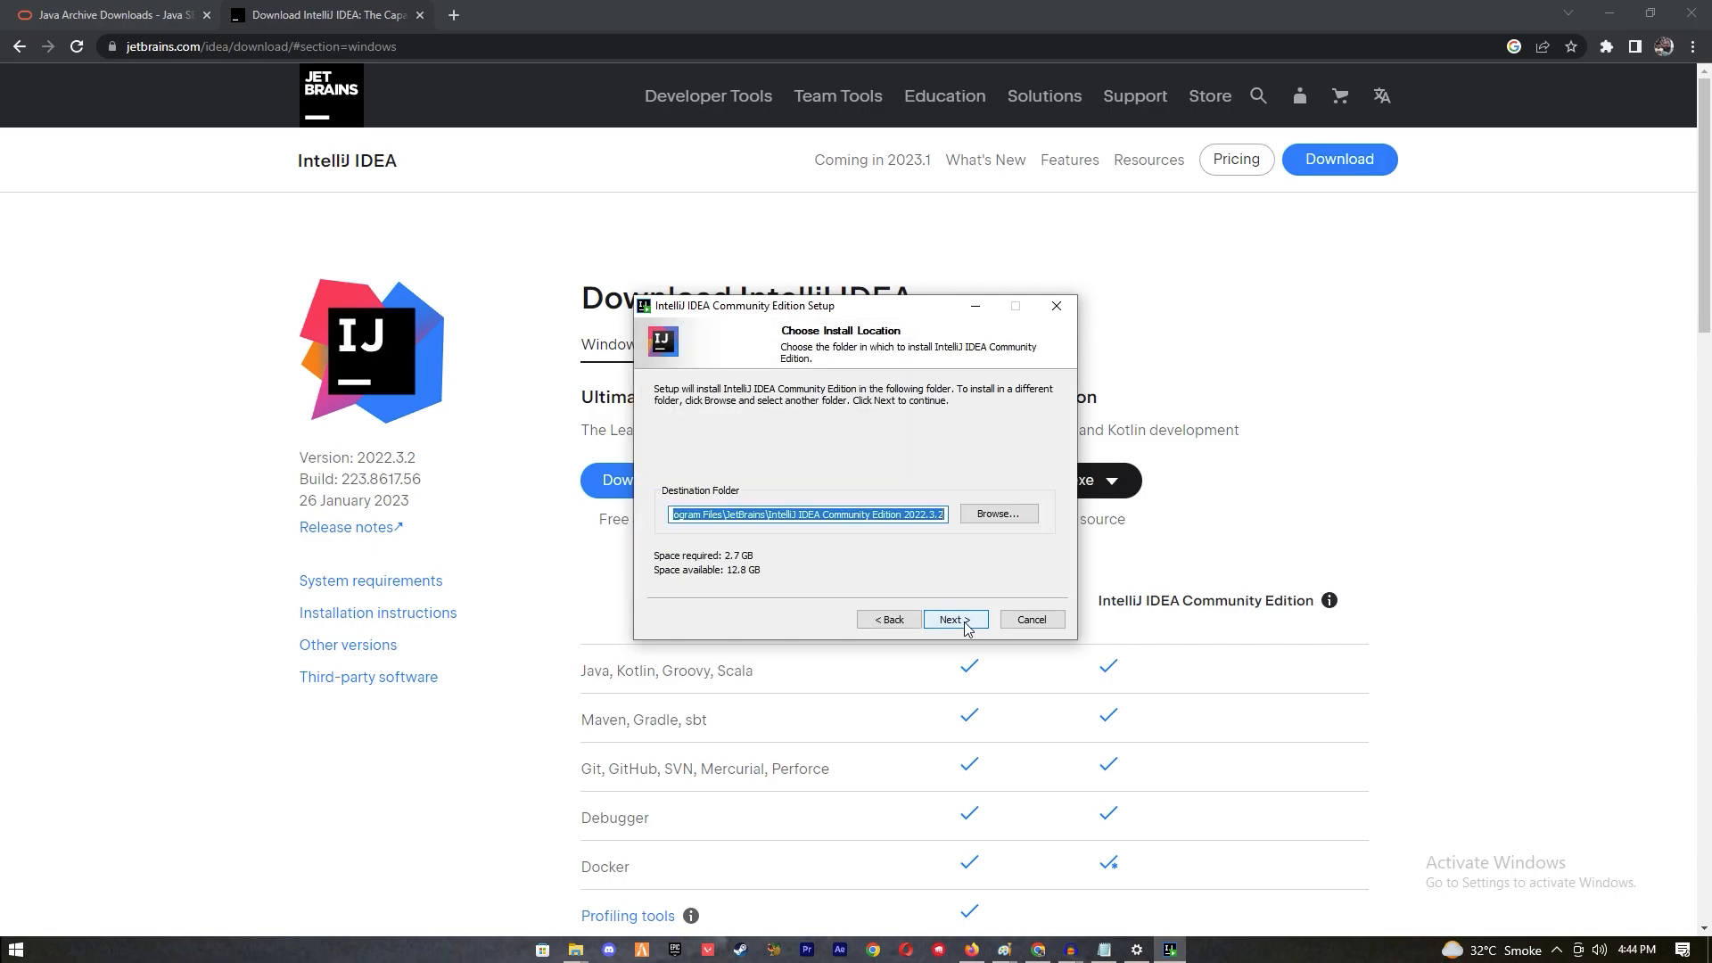
click(878, 517)
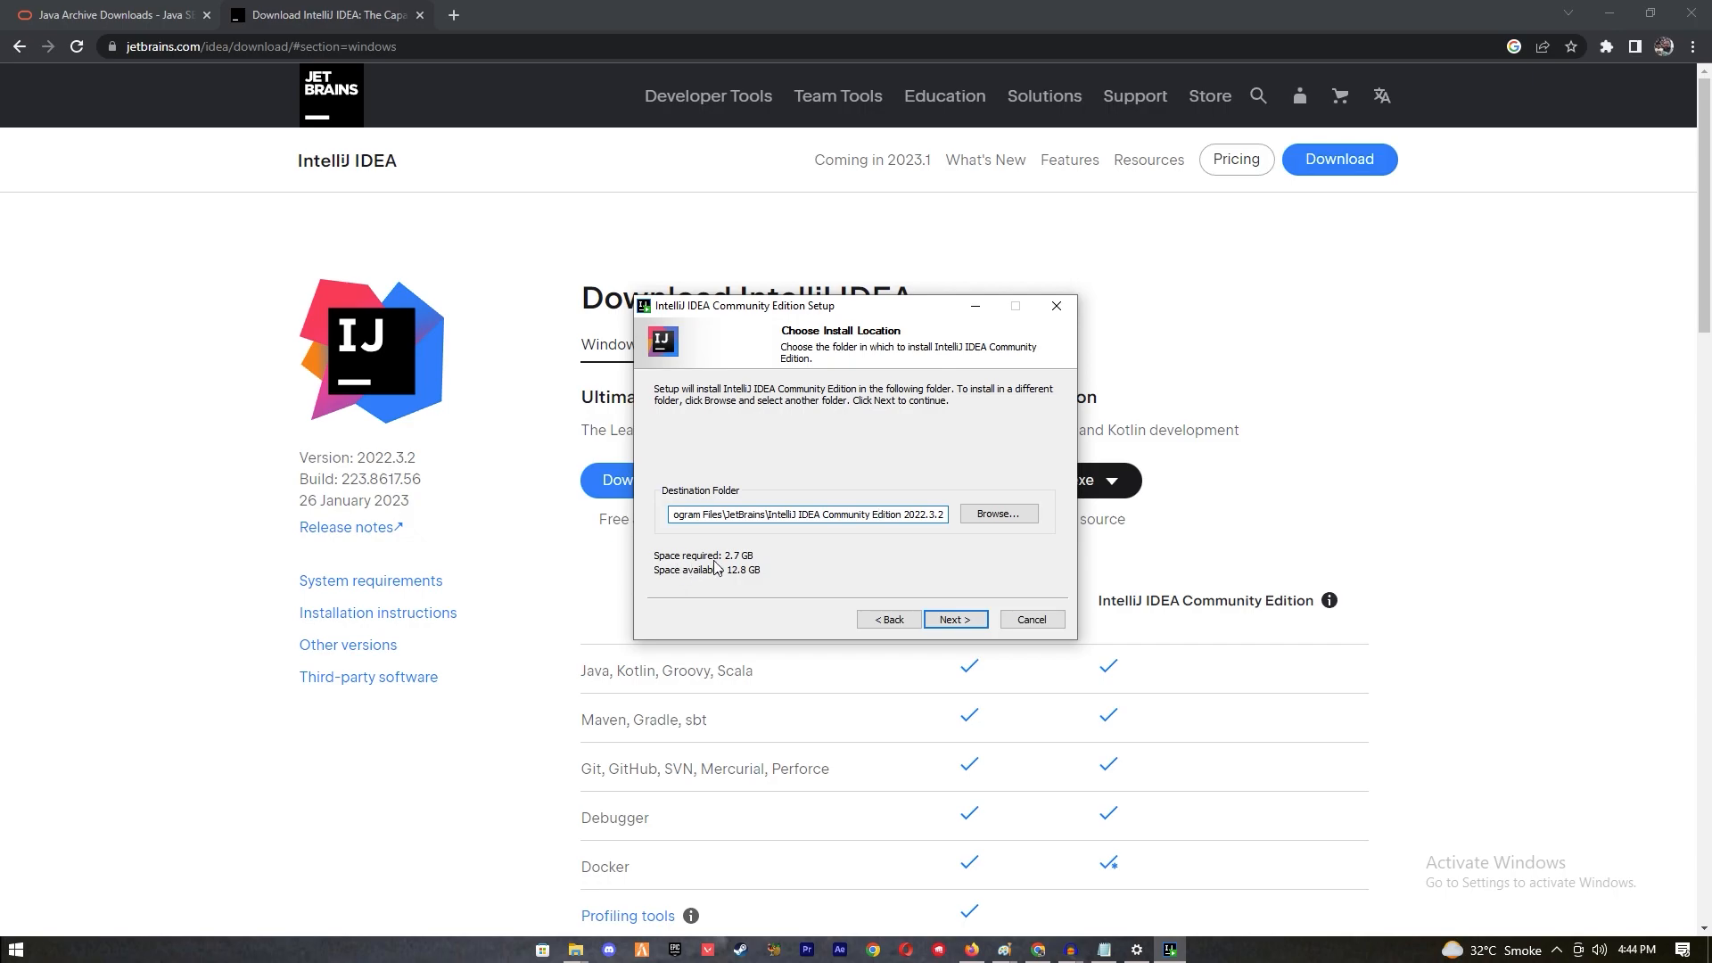
click(994, 518)
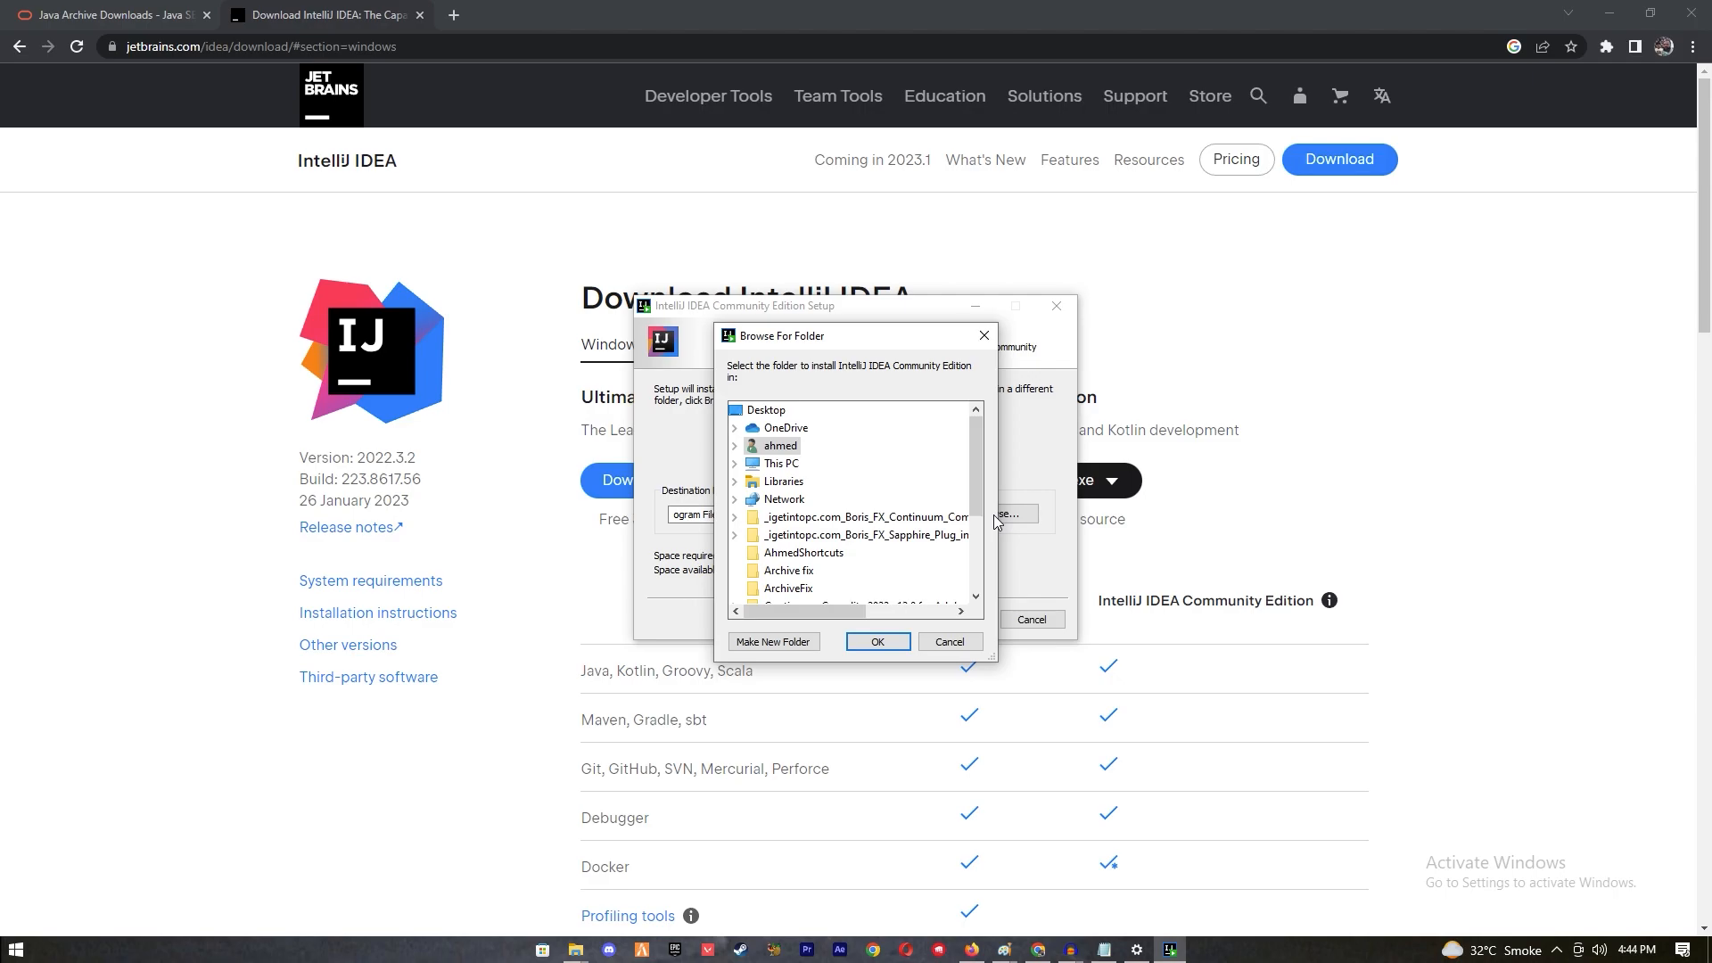
click(970, 642)
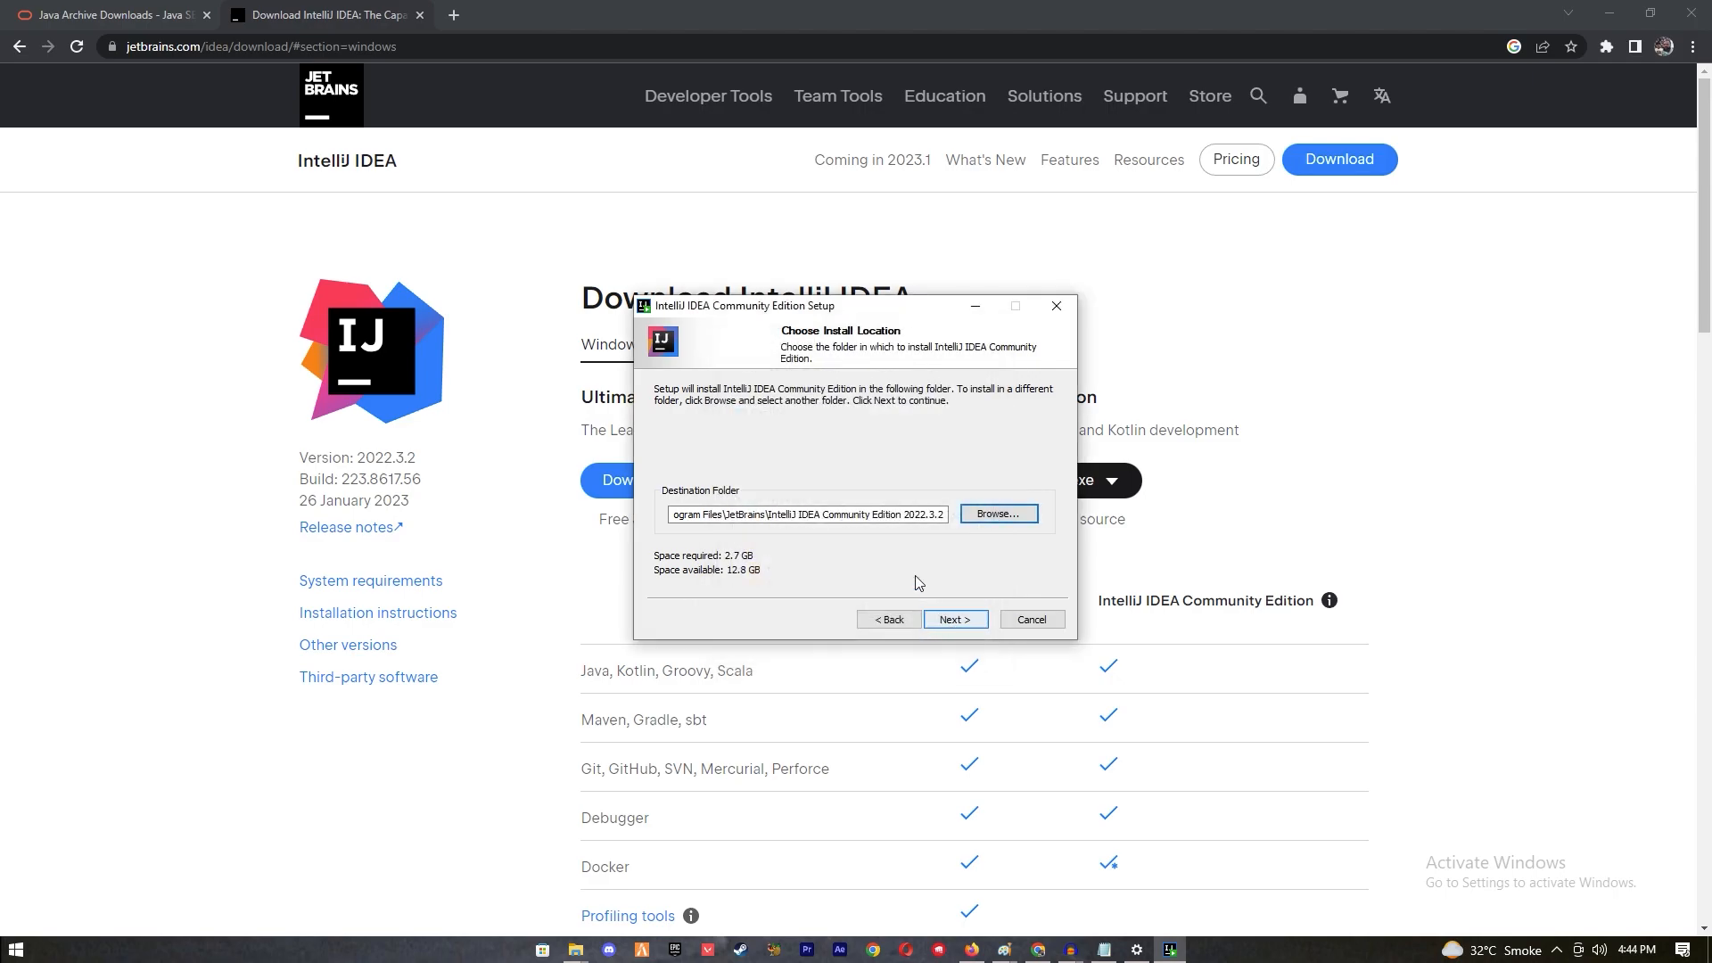
click(721, 517)
mouse_move(728, 517)
mouse_down()
mouse_move(823, 515)
mouse_move(728, 516)
mouse_move(747, 517)
mouse_up()
click(754, 517)
click(729, 519)
key(shift+End)
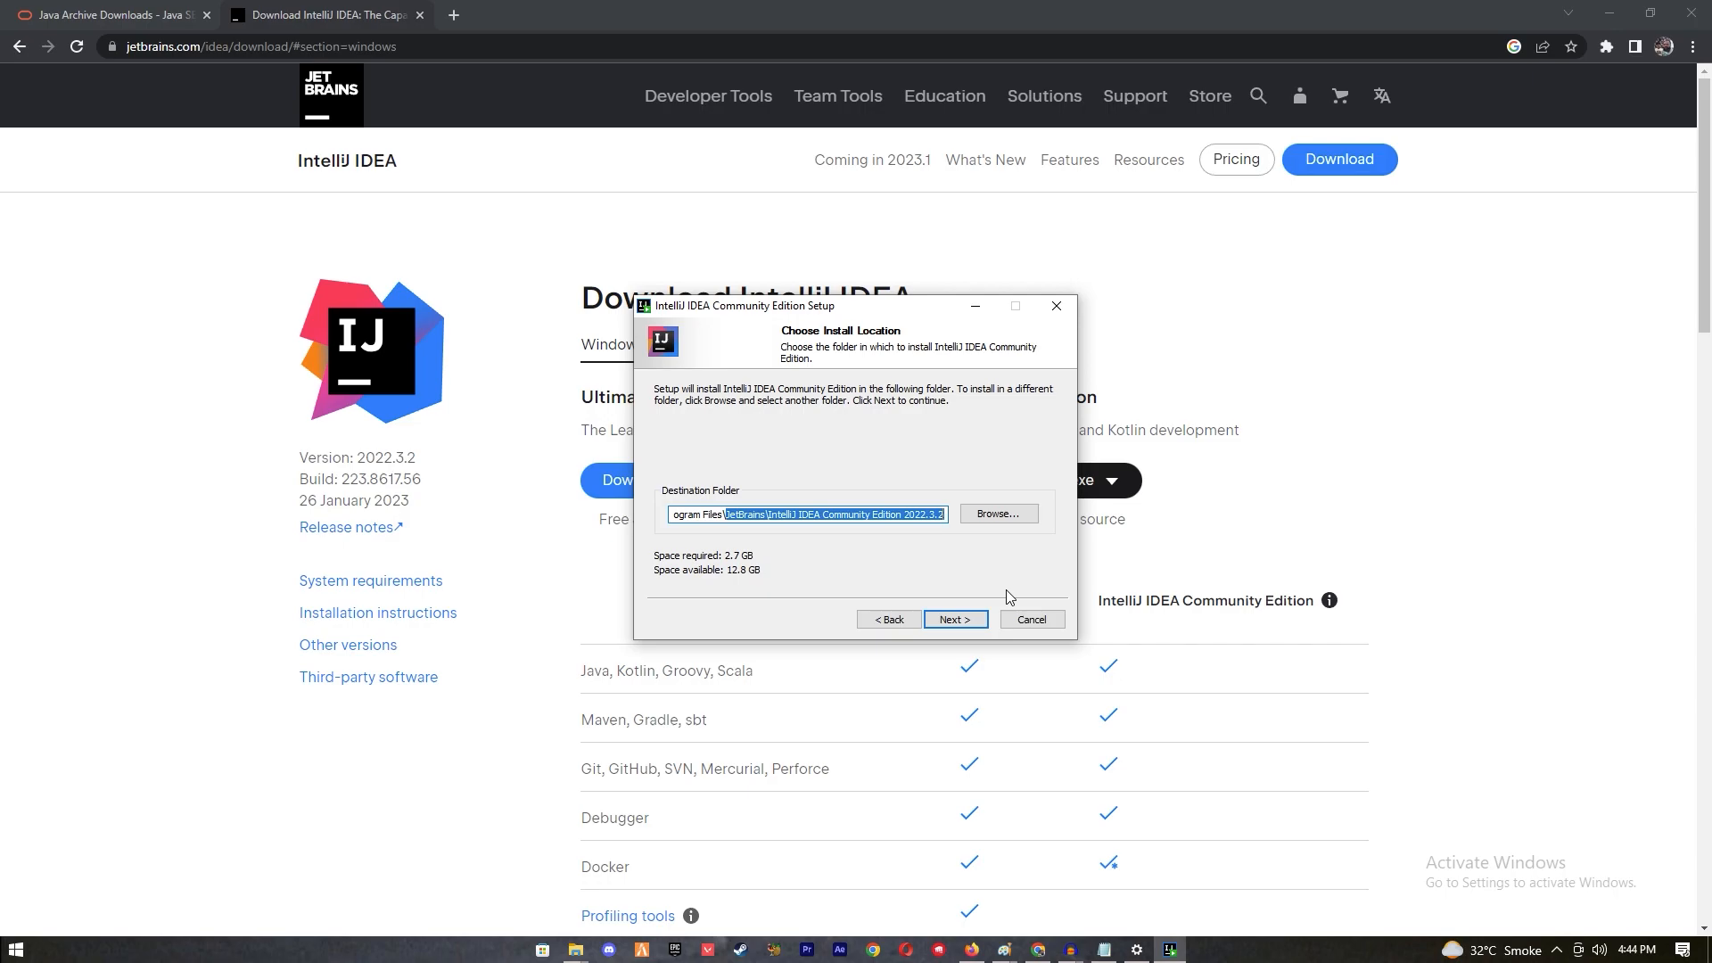
Create a folder named IntelliJIDEA on drive D in File Explorer and open it
key(super+e)
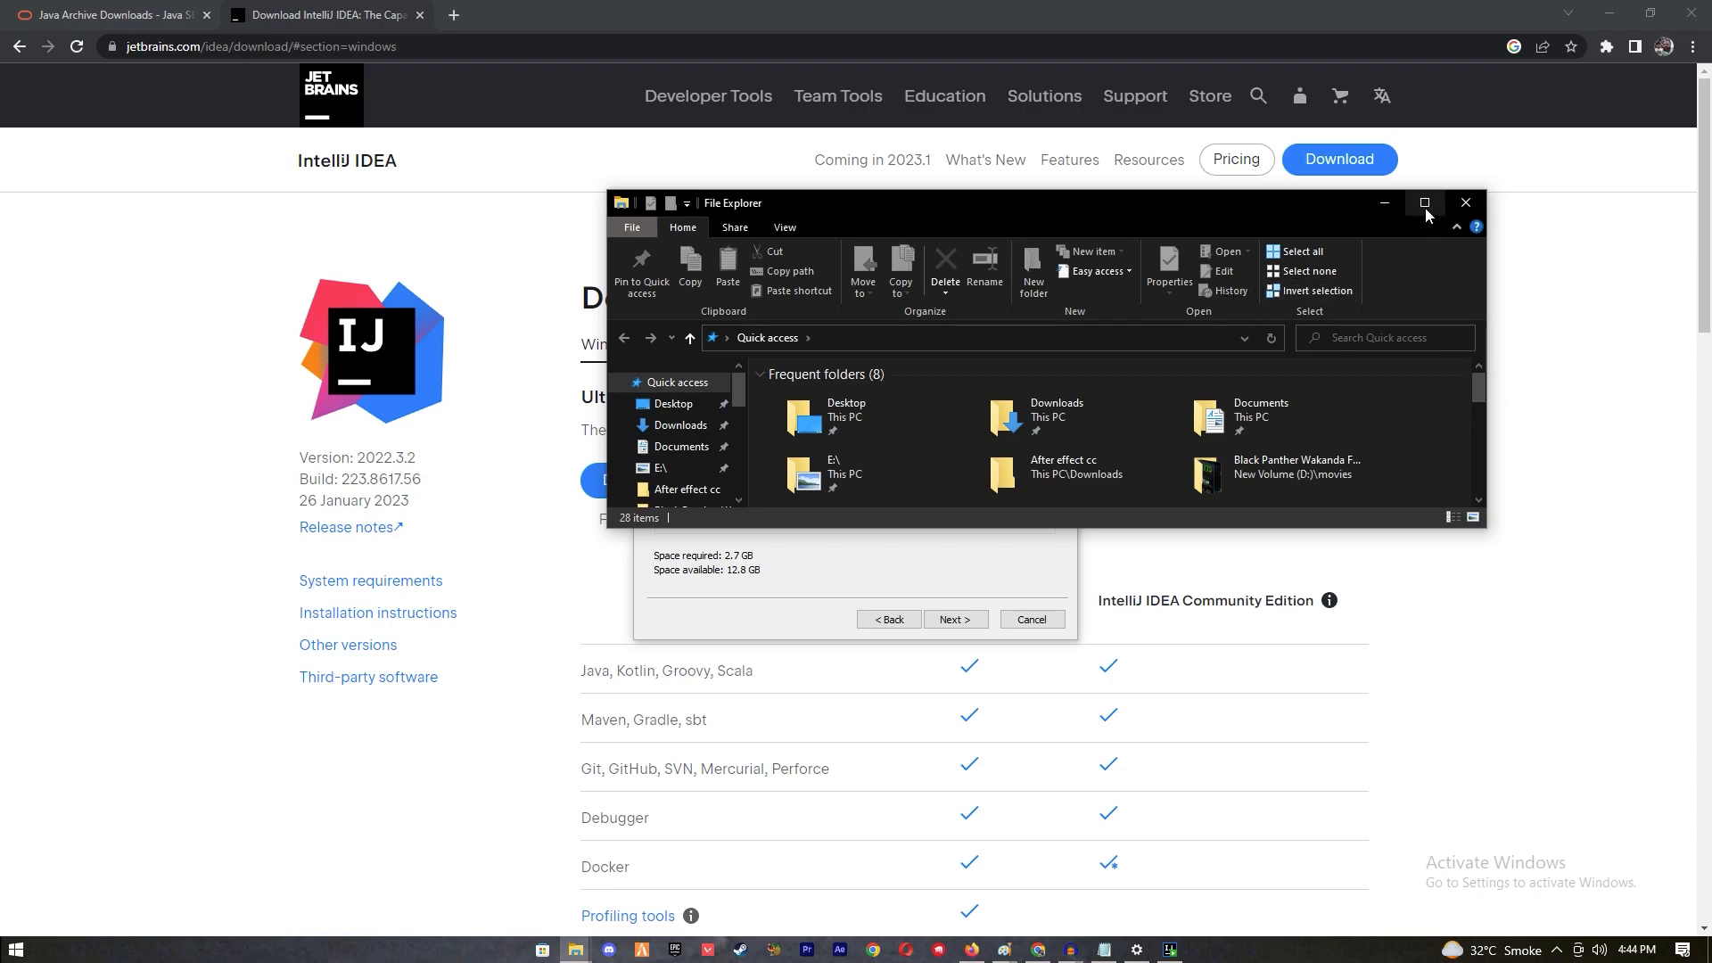
click(1425, 205)
click(100, 607)
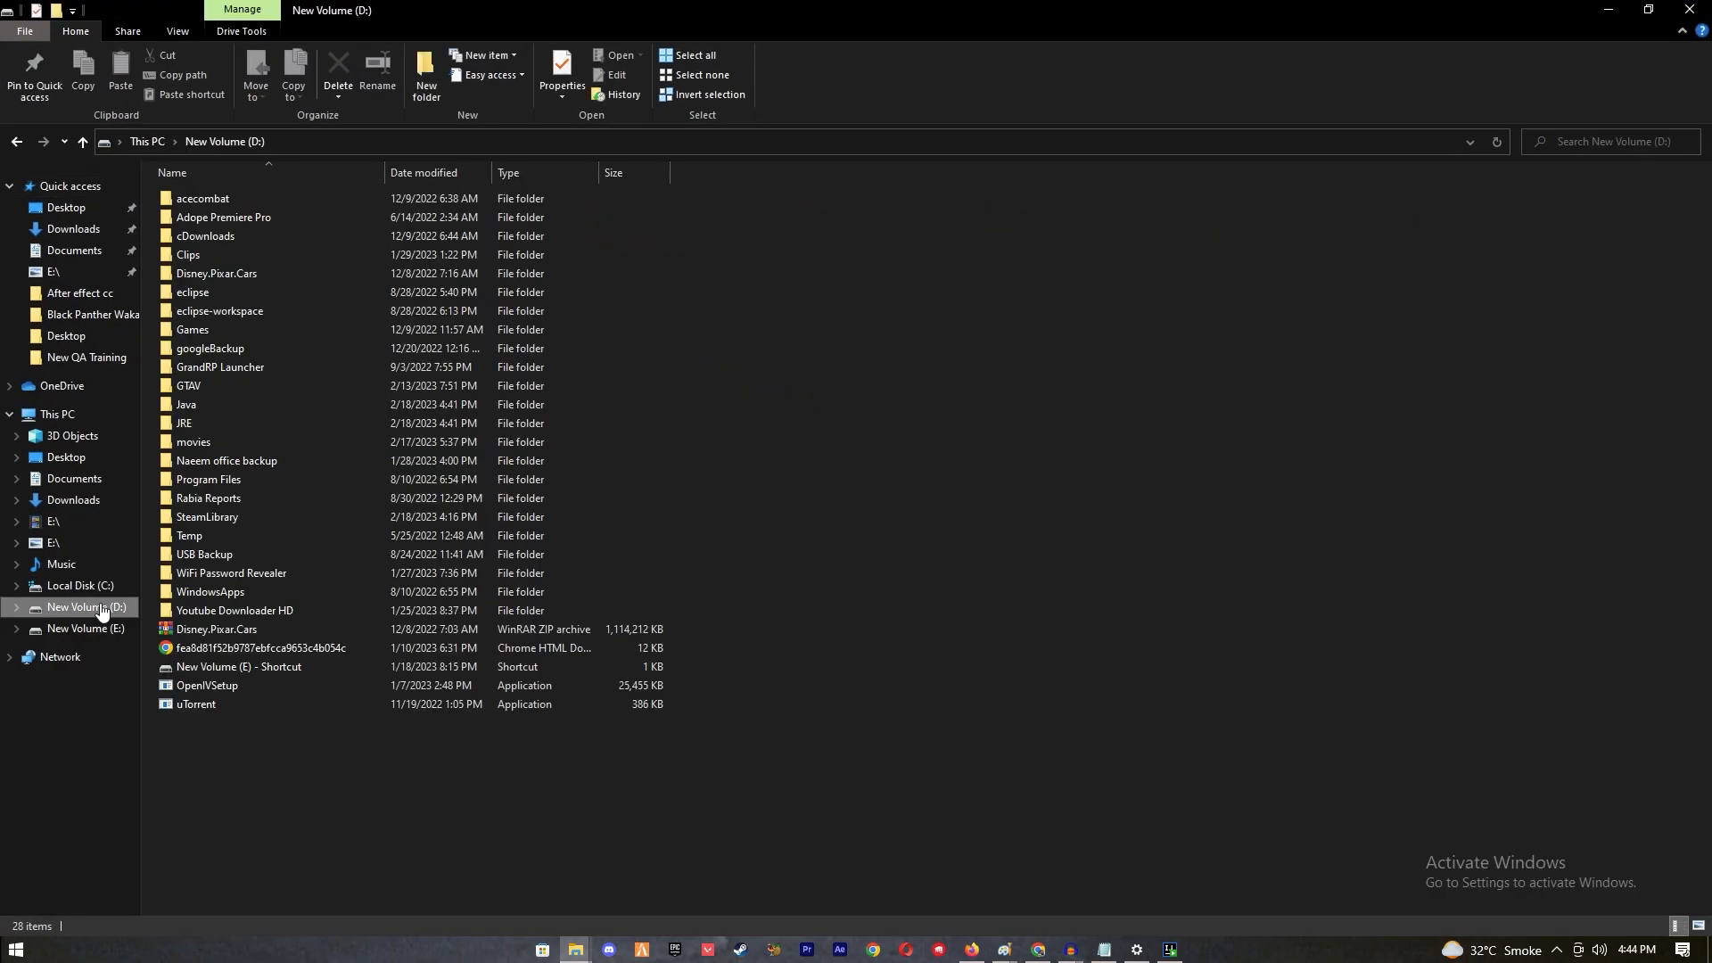
right_click(746, 389)
mouse_move(820, 598)
click(993, 600)
text(Intellij)
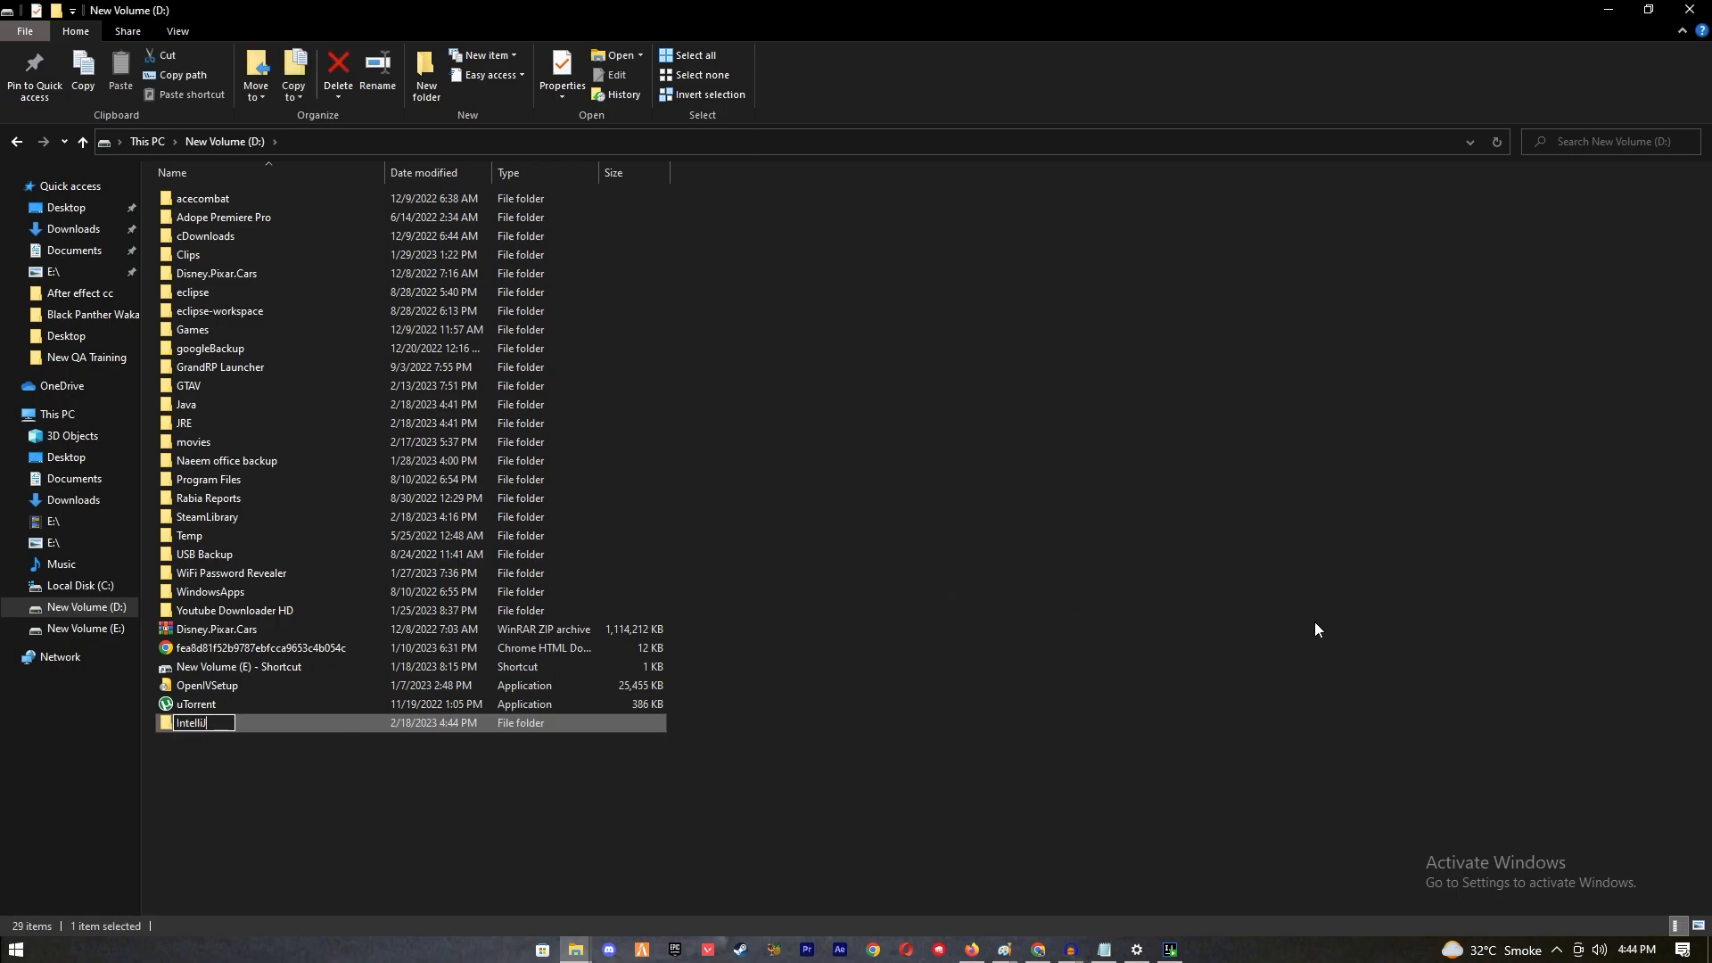
text(IDEA)
key(Return)
key(Return)
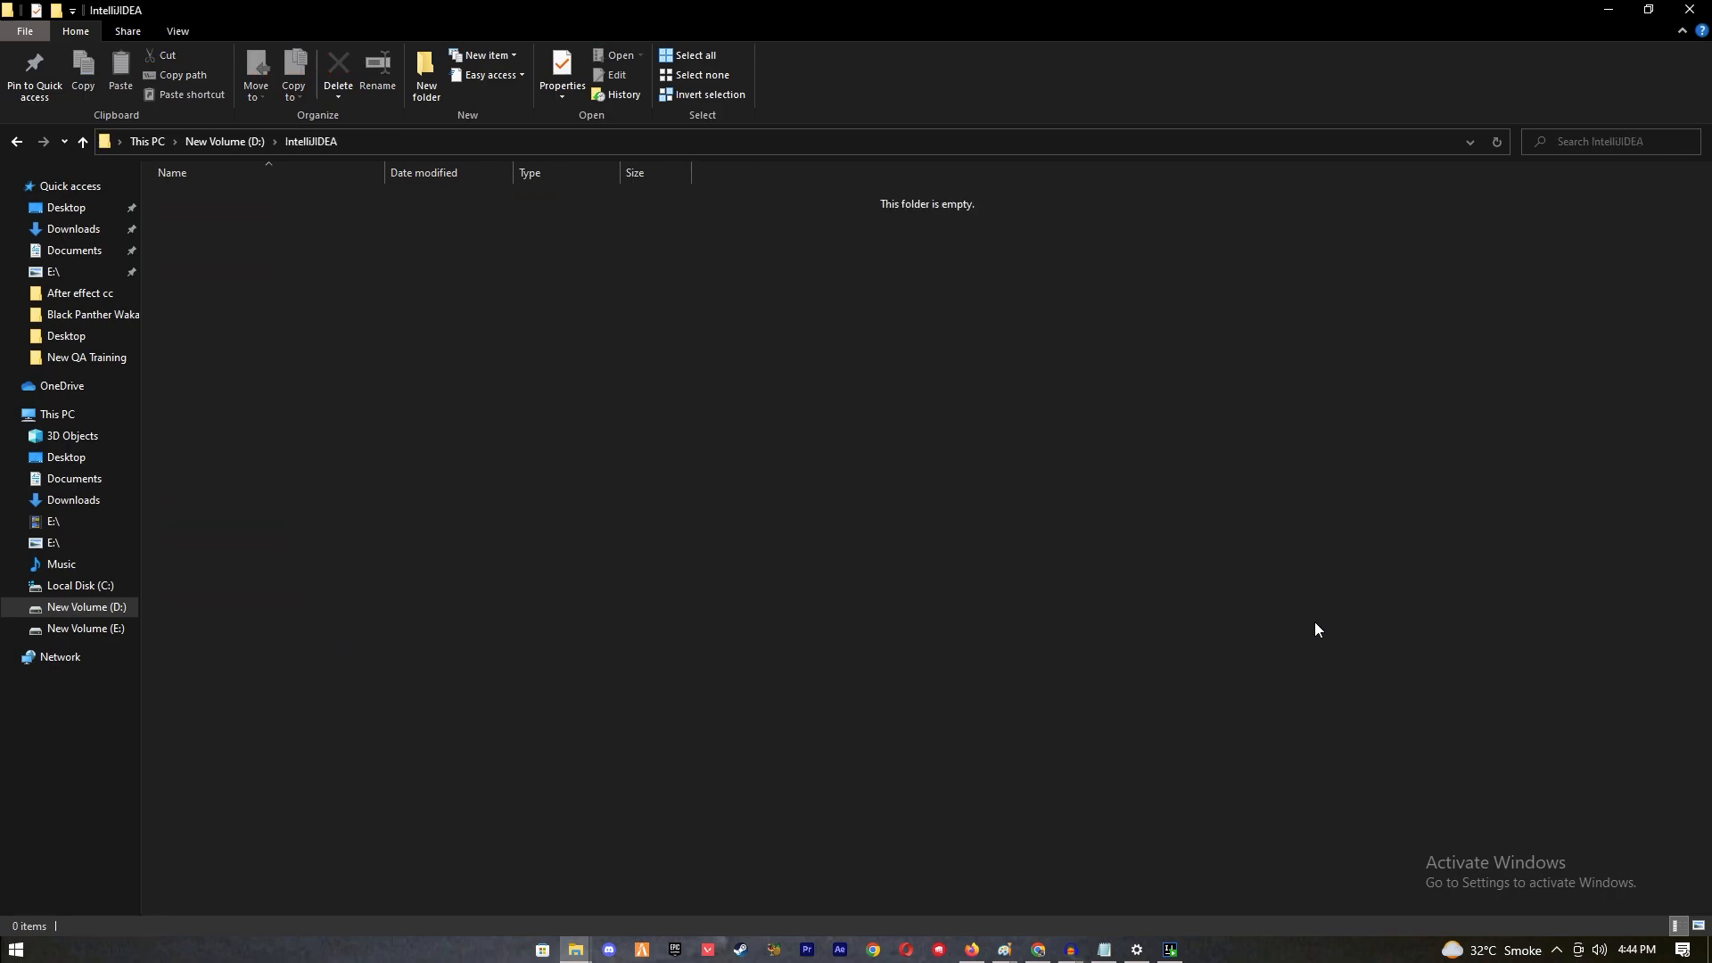
Return to the IntelliJ IDEA setup and set the IntelliJIDEA folder on drive D as the install destination
key(alt+Tab)
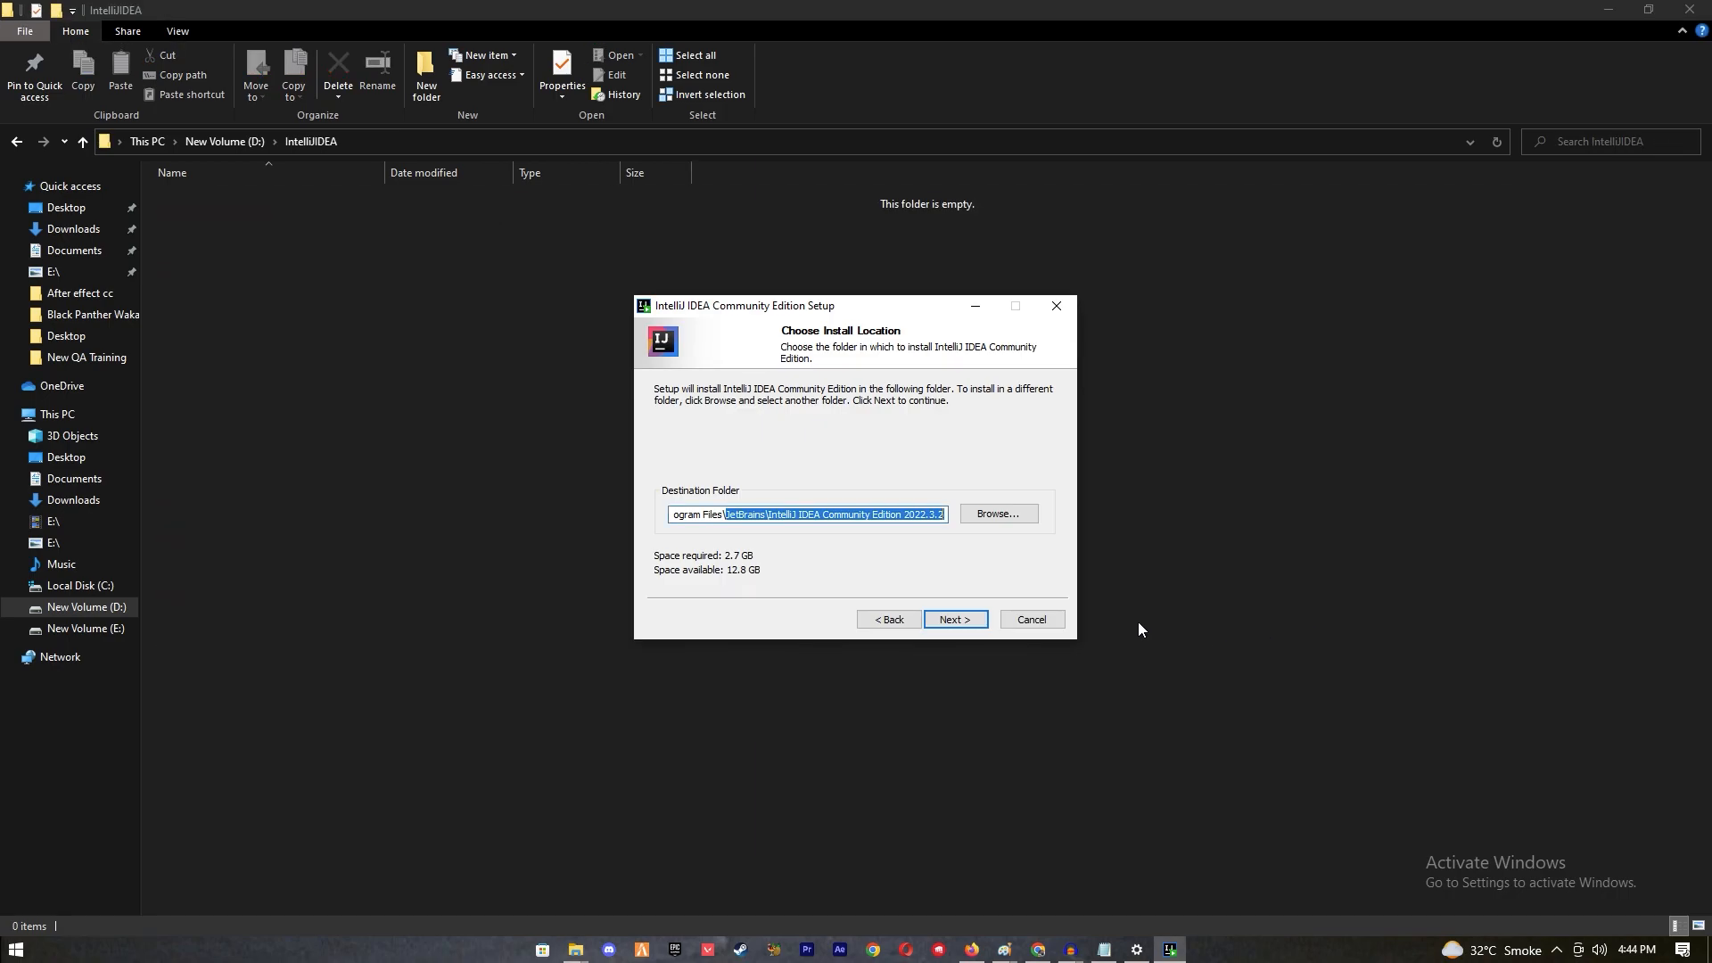
click(997, 515)
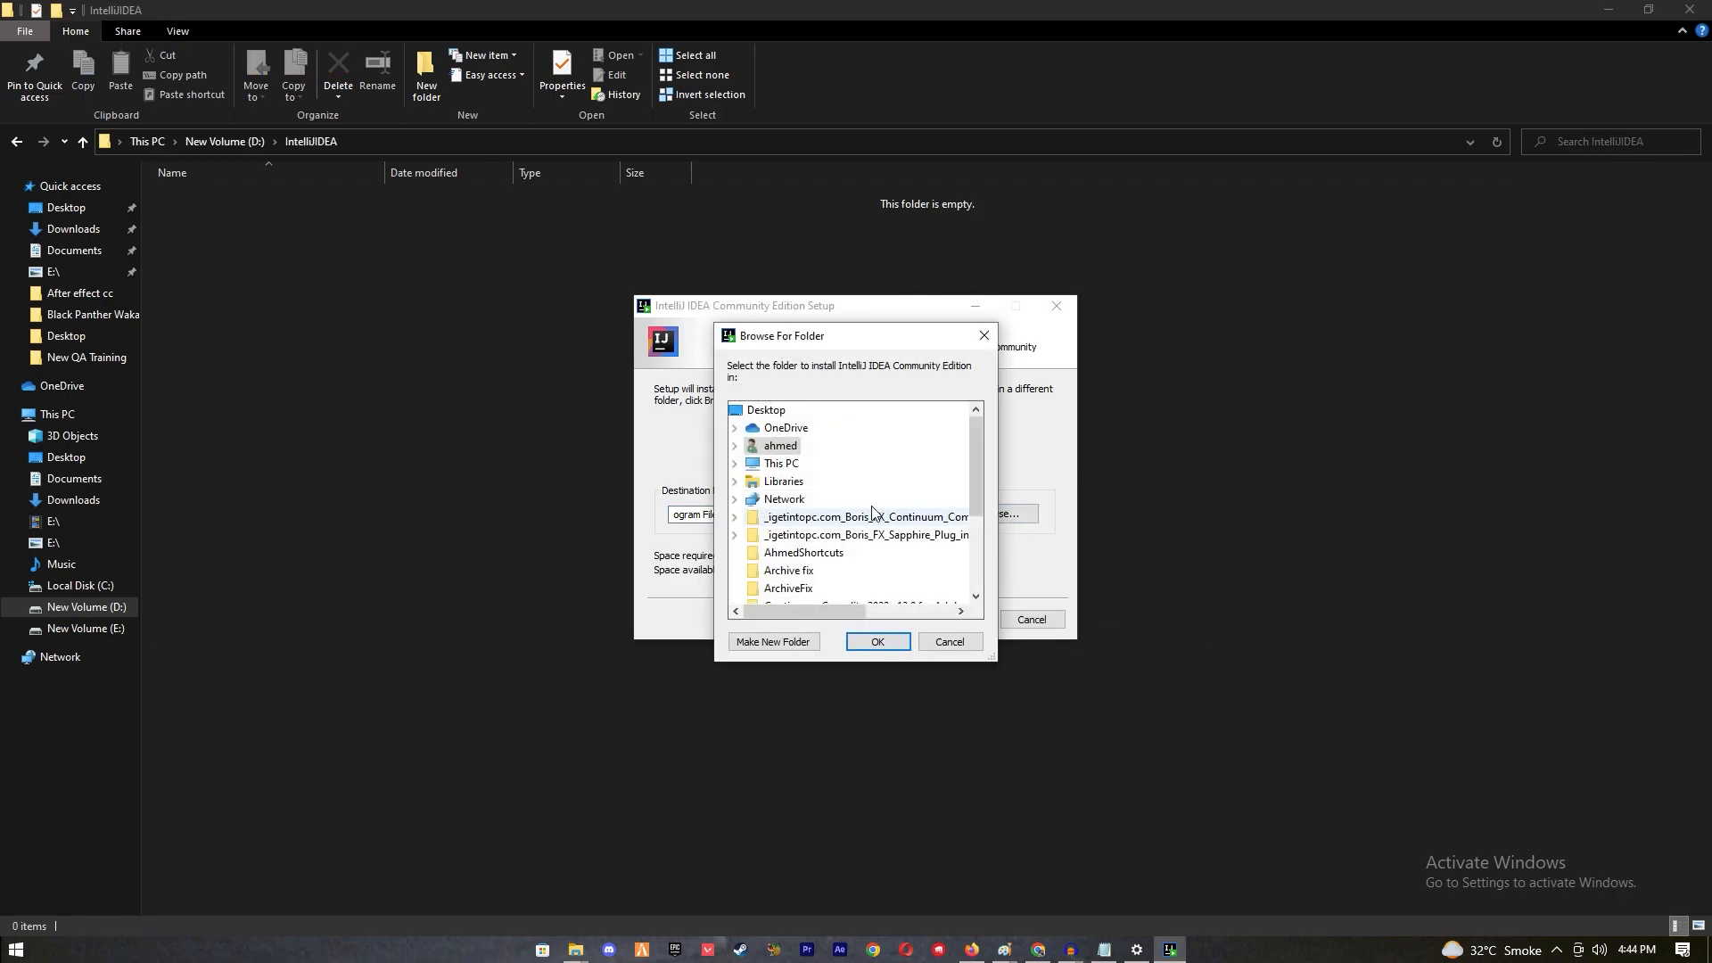
scroll(848, 517, down, 3)
scroll(848, 517, up, 3)
click(735, 463)
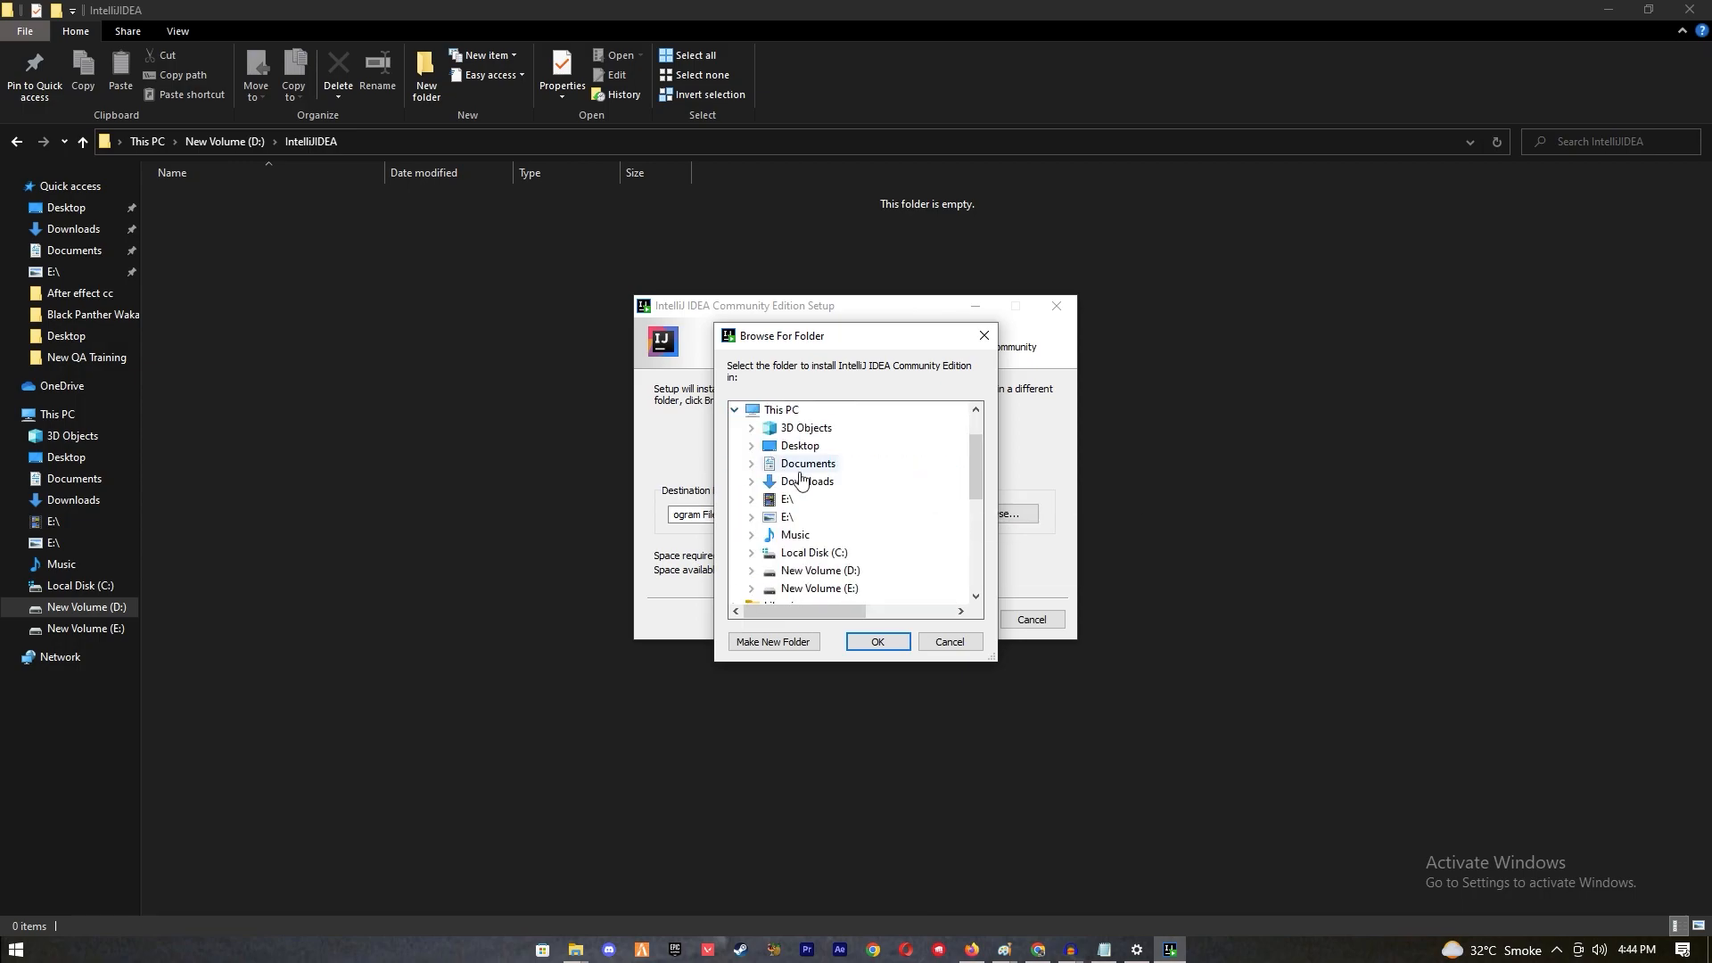
click(852, 570)
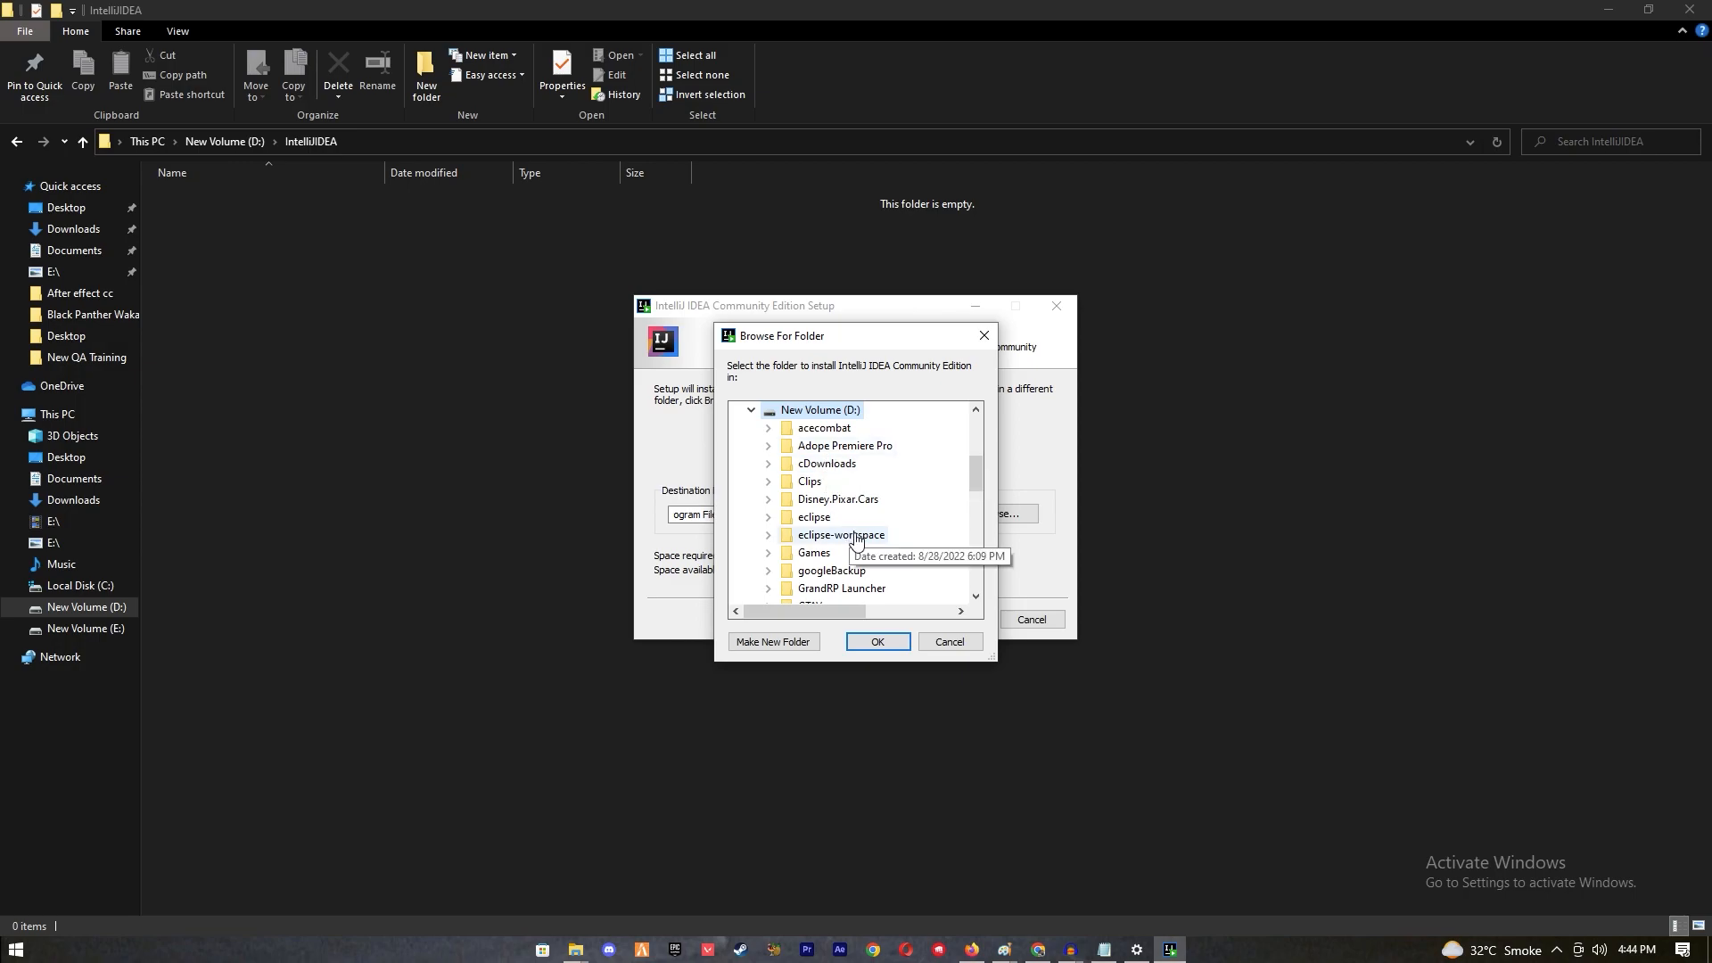
scroll(840, 508, down, 1)
click(824, 571)
click(896, 639)
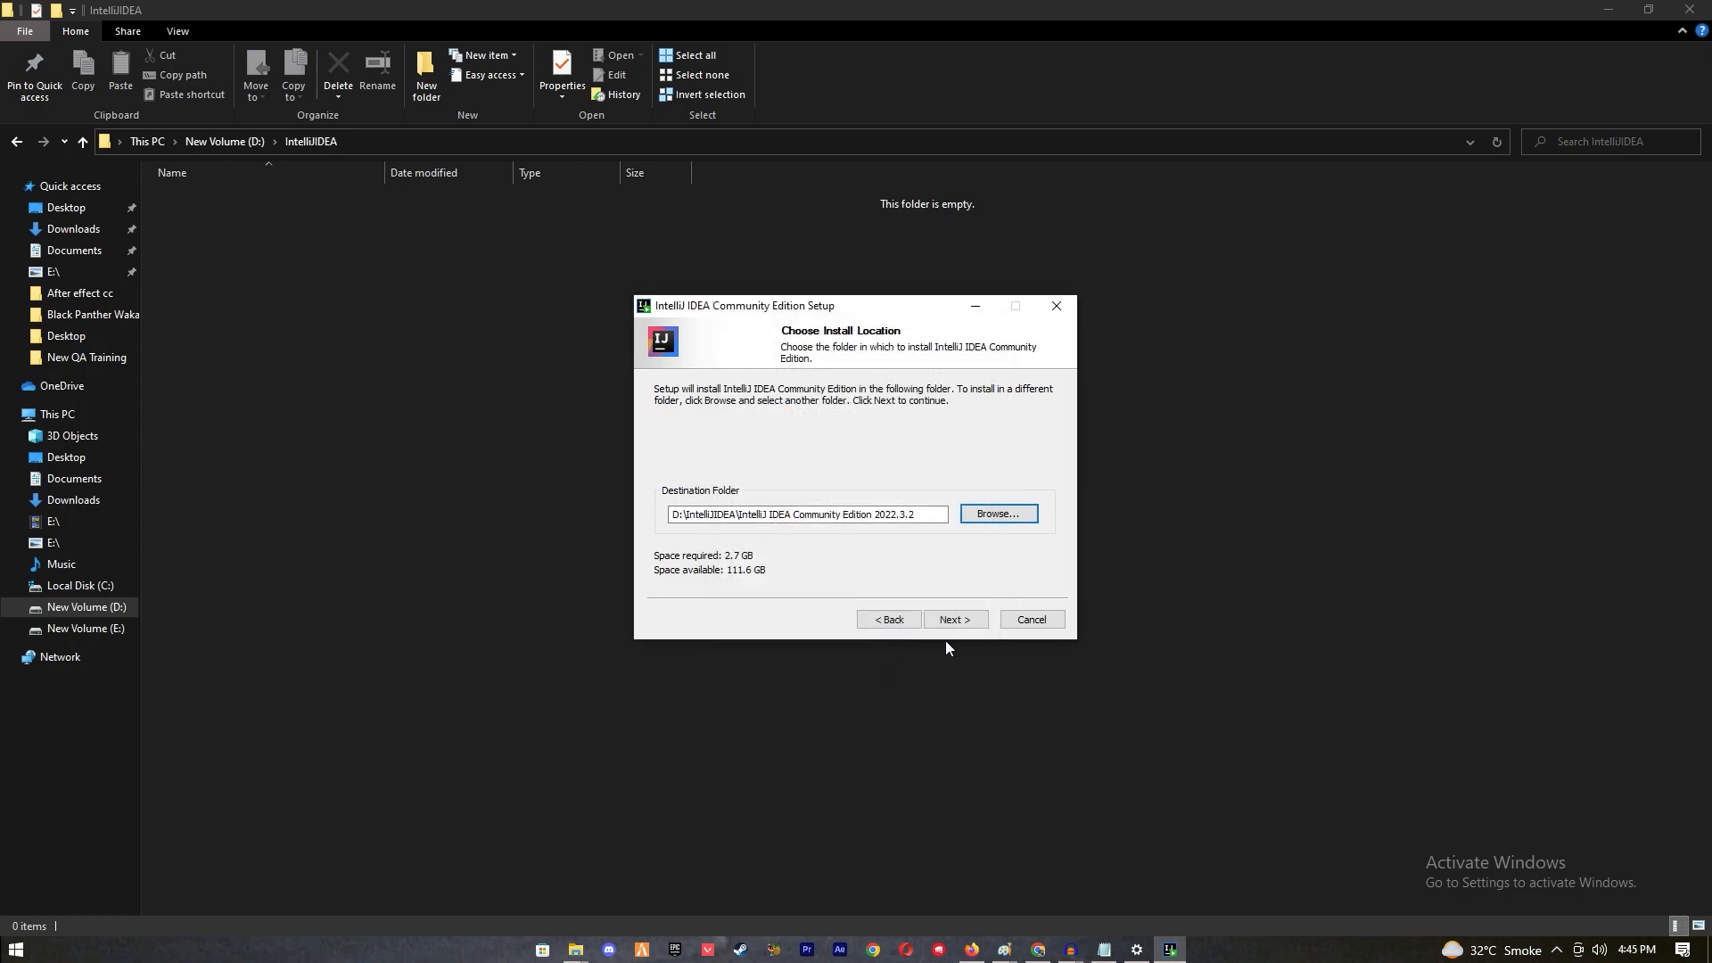
click(969, 621)
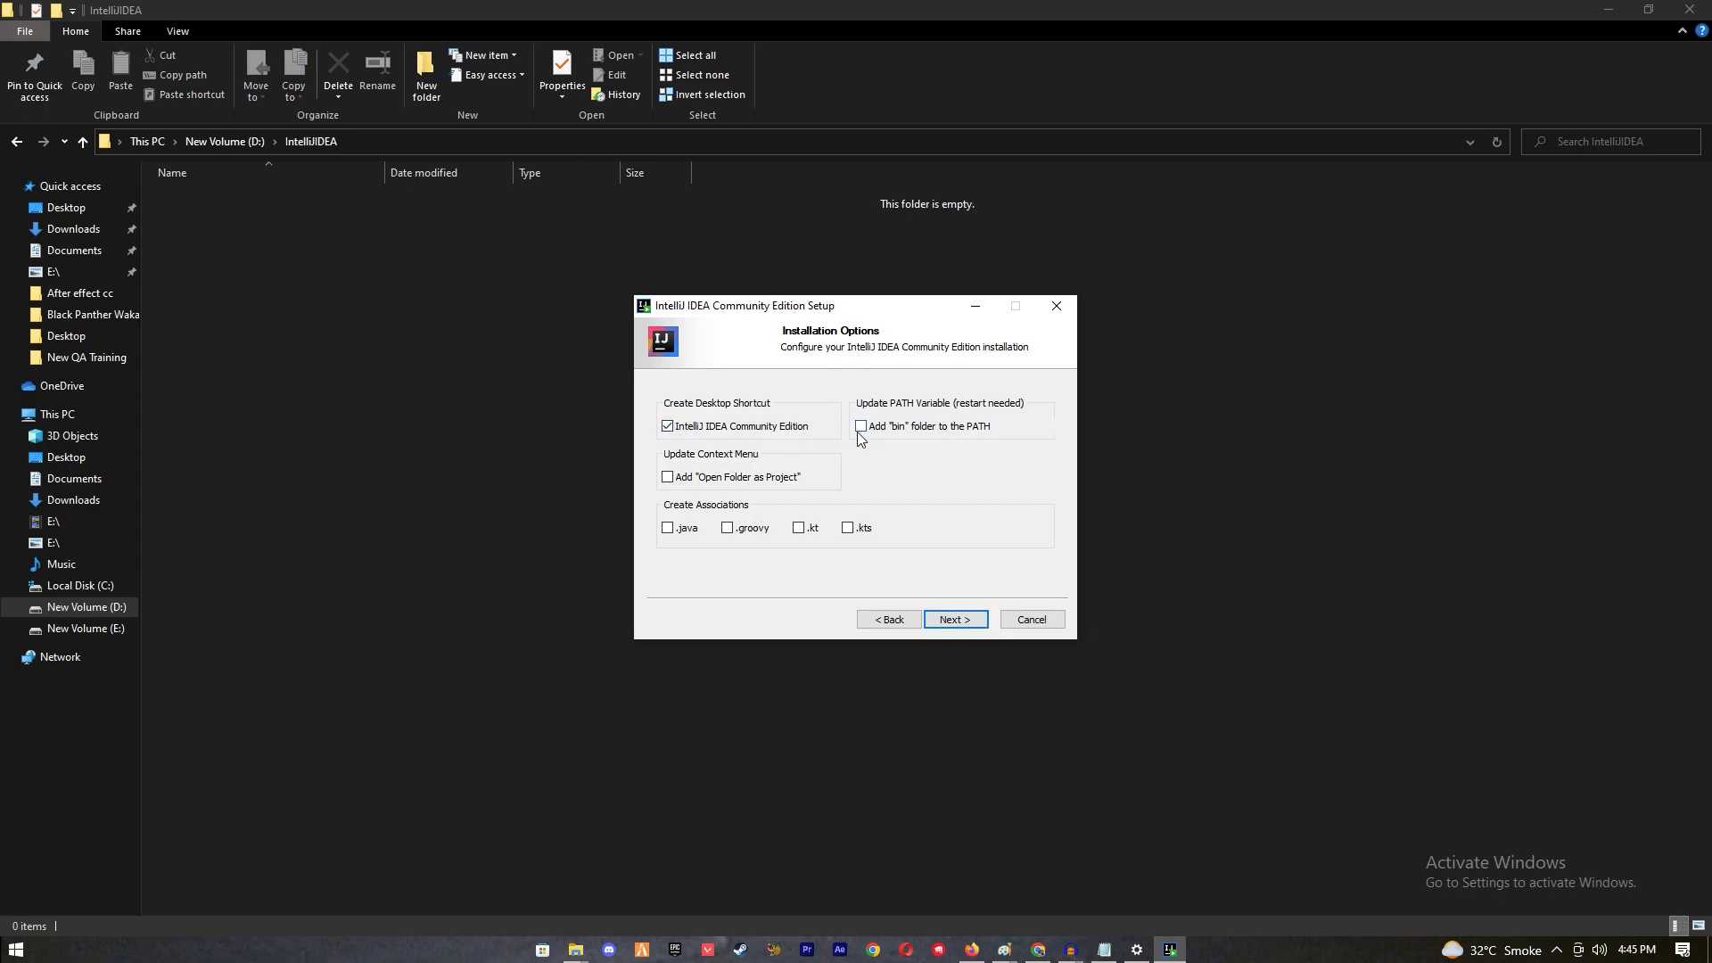
Enable the "Open Folder as Project" context menu entry and the .java, .groovy, .kt and .kts associations, and accept the installation options
click(668, 479)
click(669, 530)
click(729, 529)
click(800, 528)
click(849, 529)
click(959, 619)
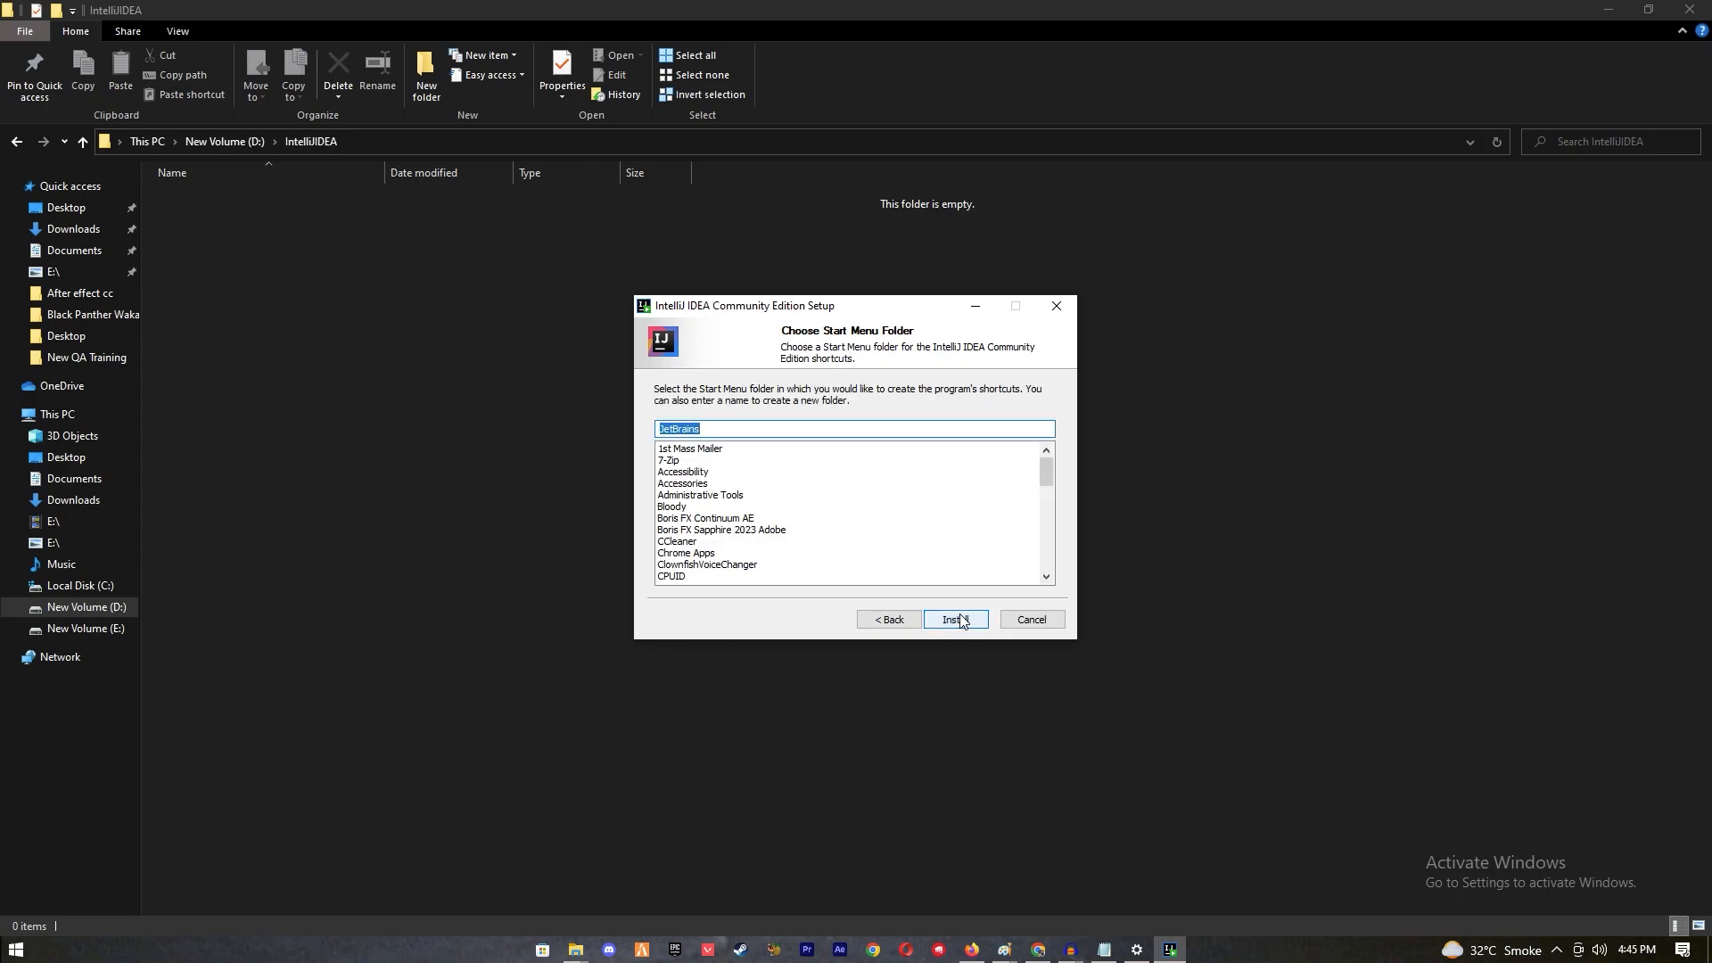
Install IntelliJ IDEA with the JetBrains Start Menu folder and finish setup, choosing to reboot manually
click(960, 618)
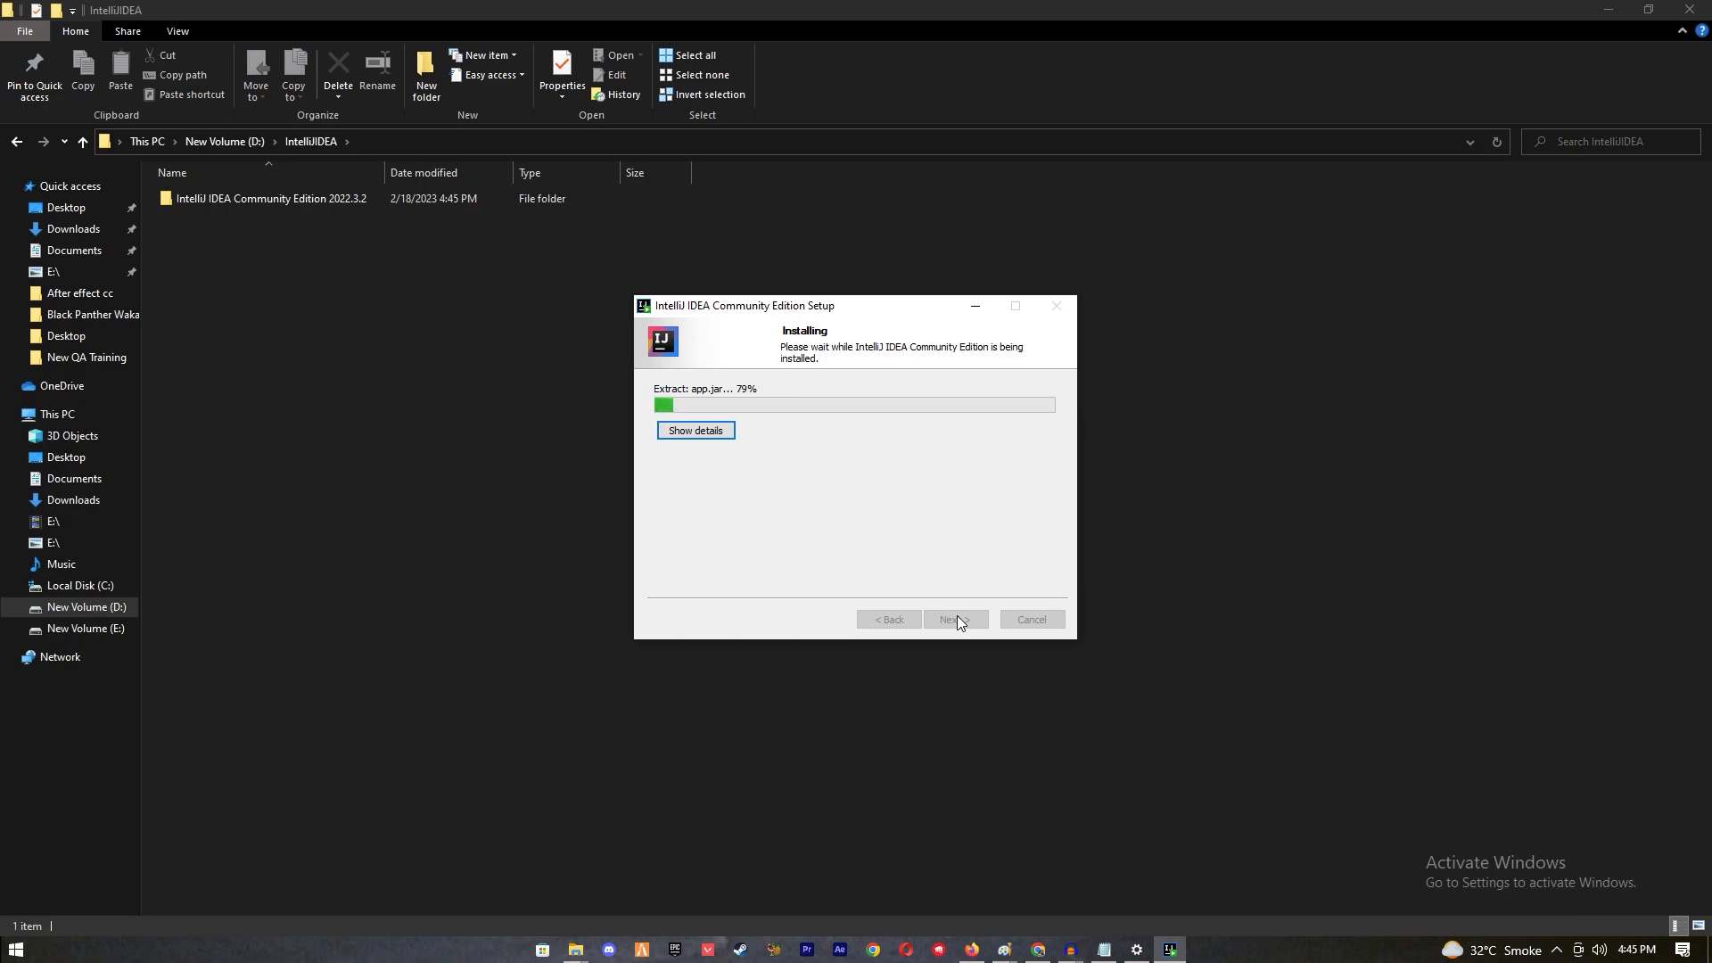
click(715, 434)
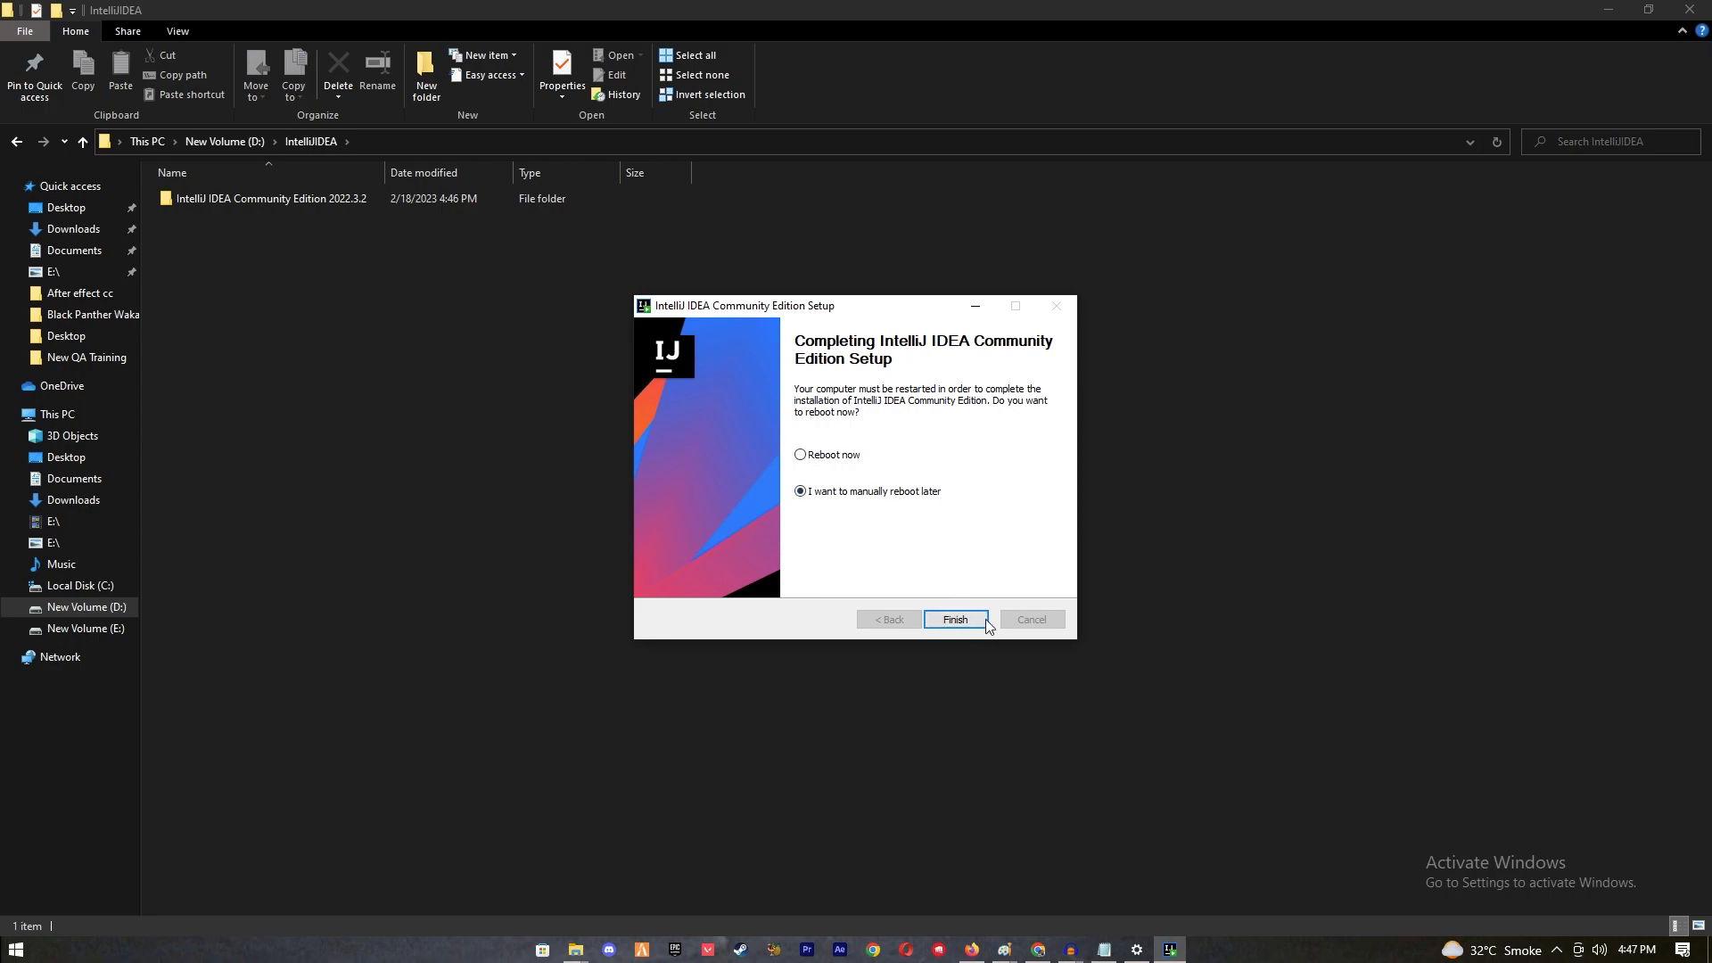
click(955, 619)
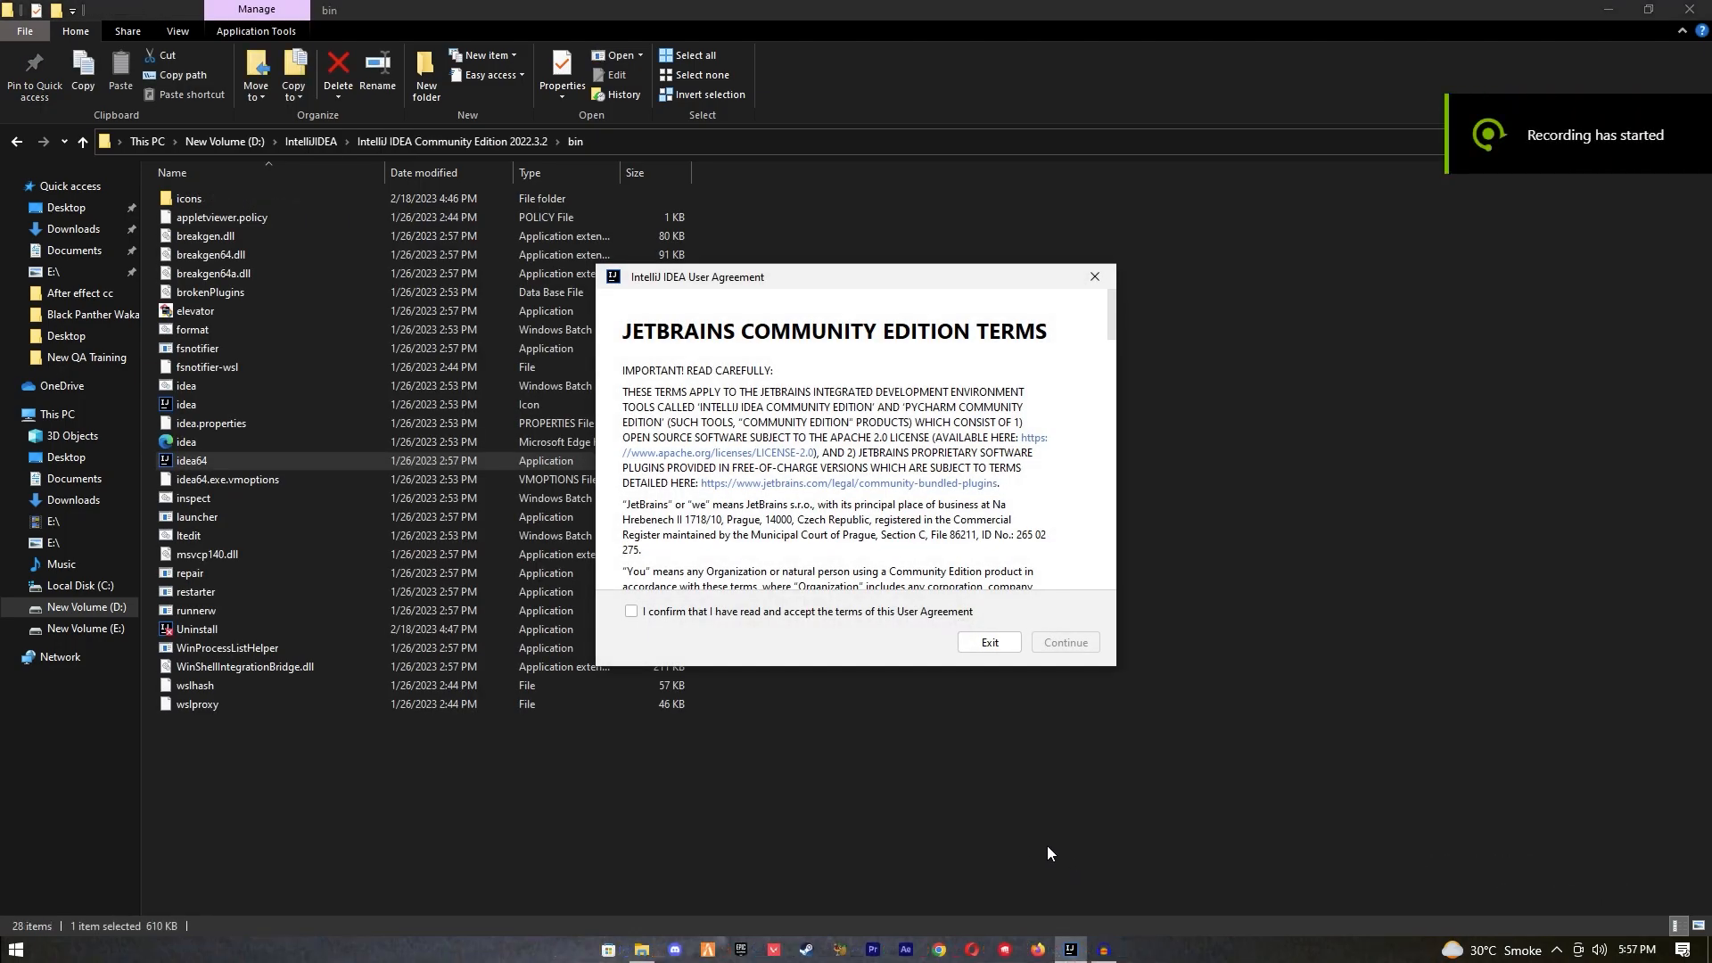
View the idea64 application in the installation's bin folder and return to the IntelliJ IDEA user agreement
click(641, 950)
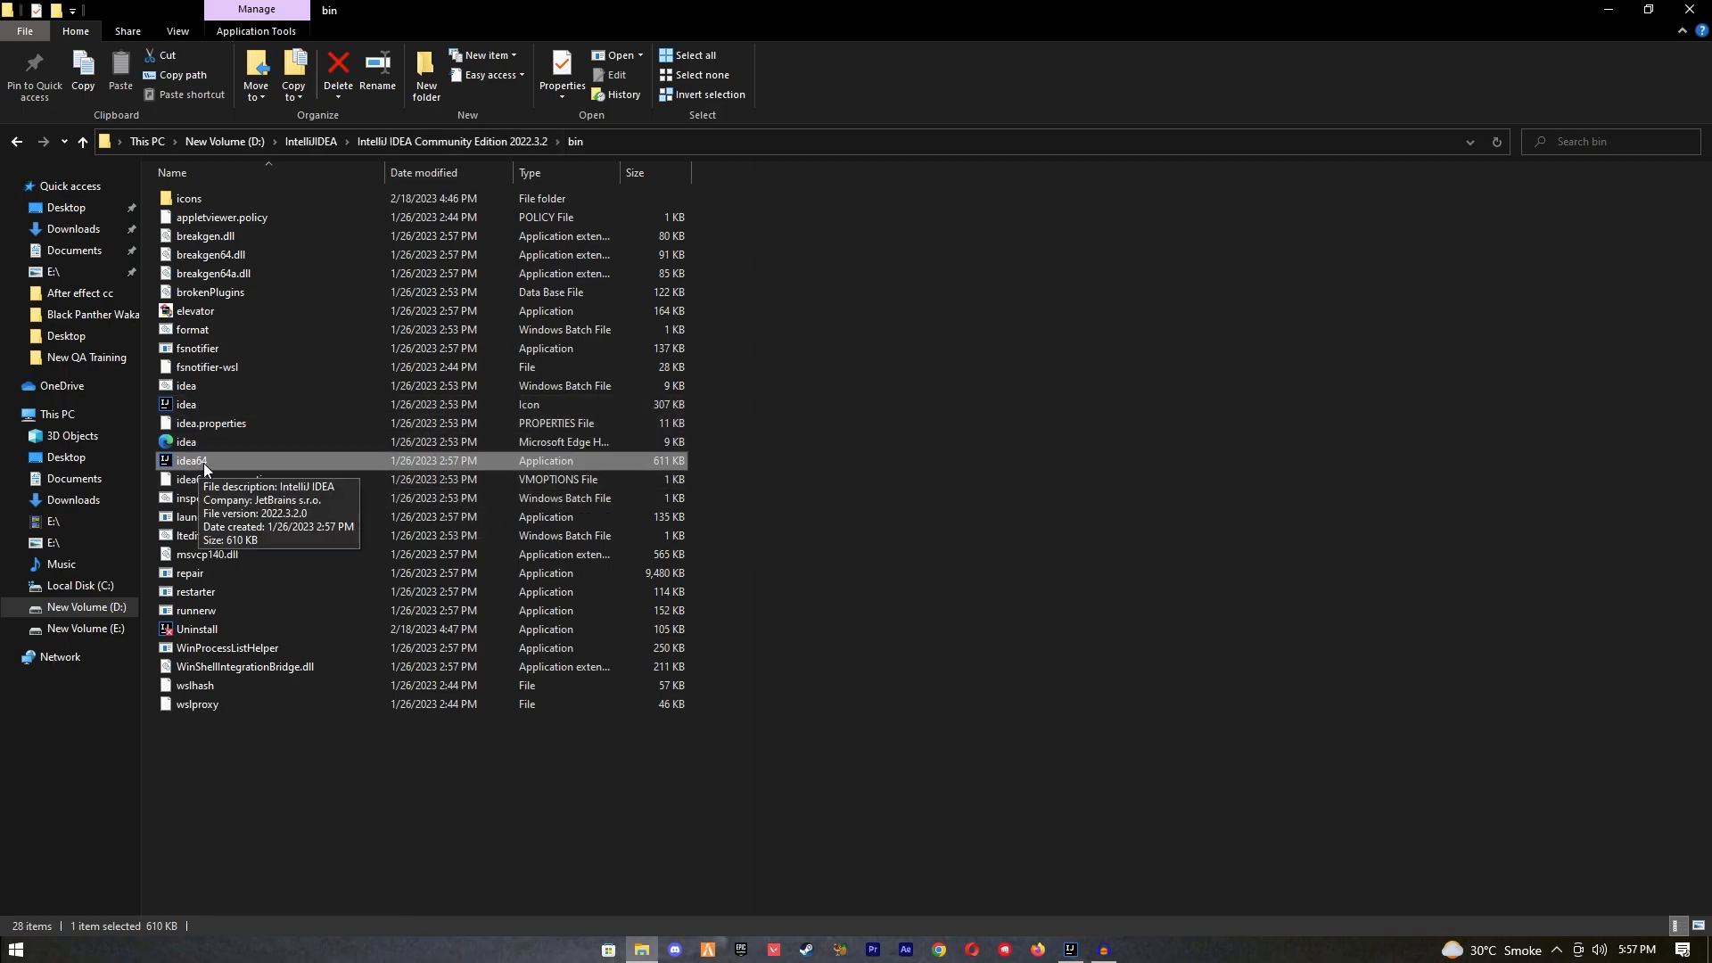
mouse_move(1071, 956)
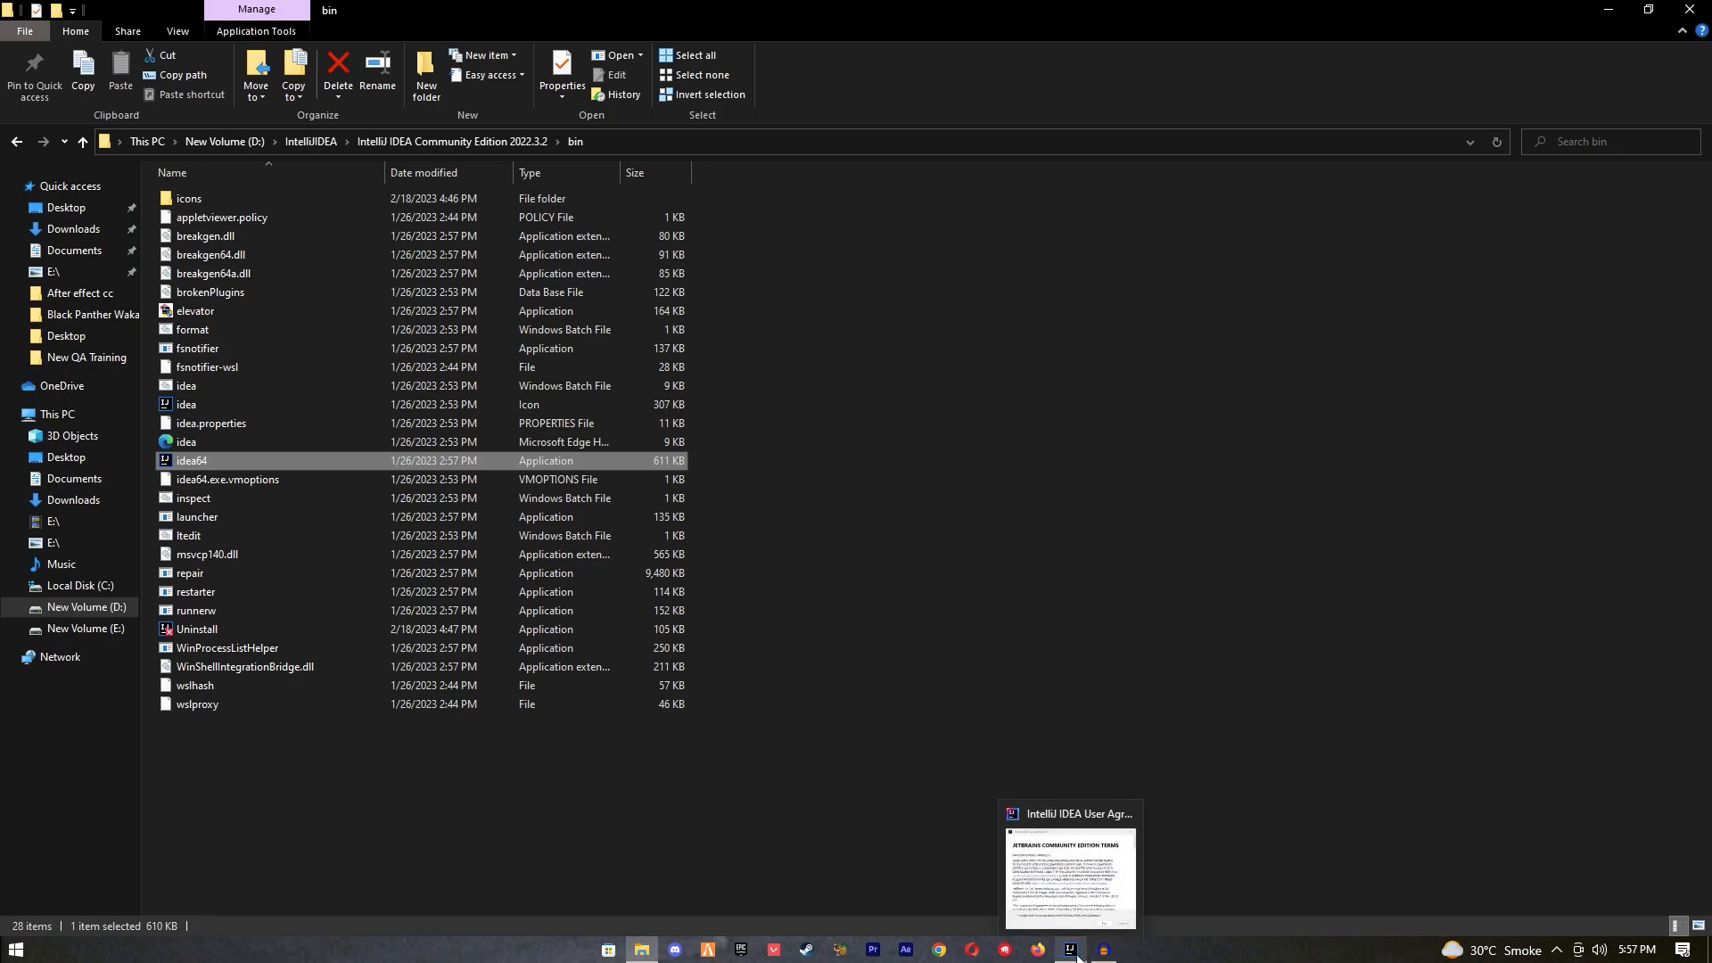
click(1078, 872)
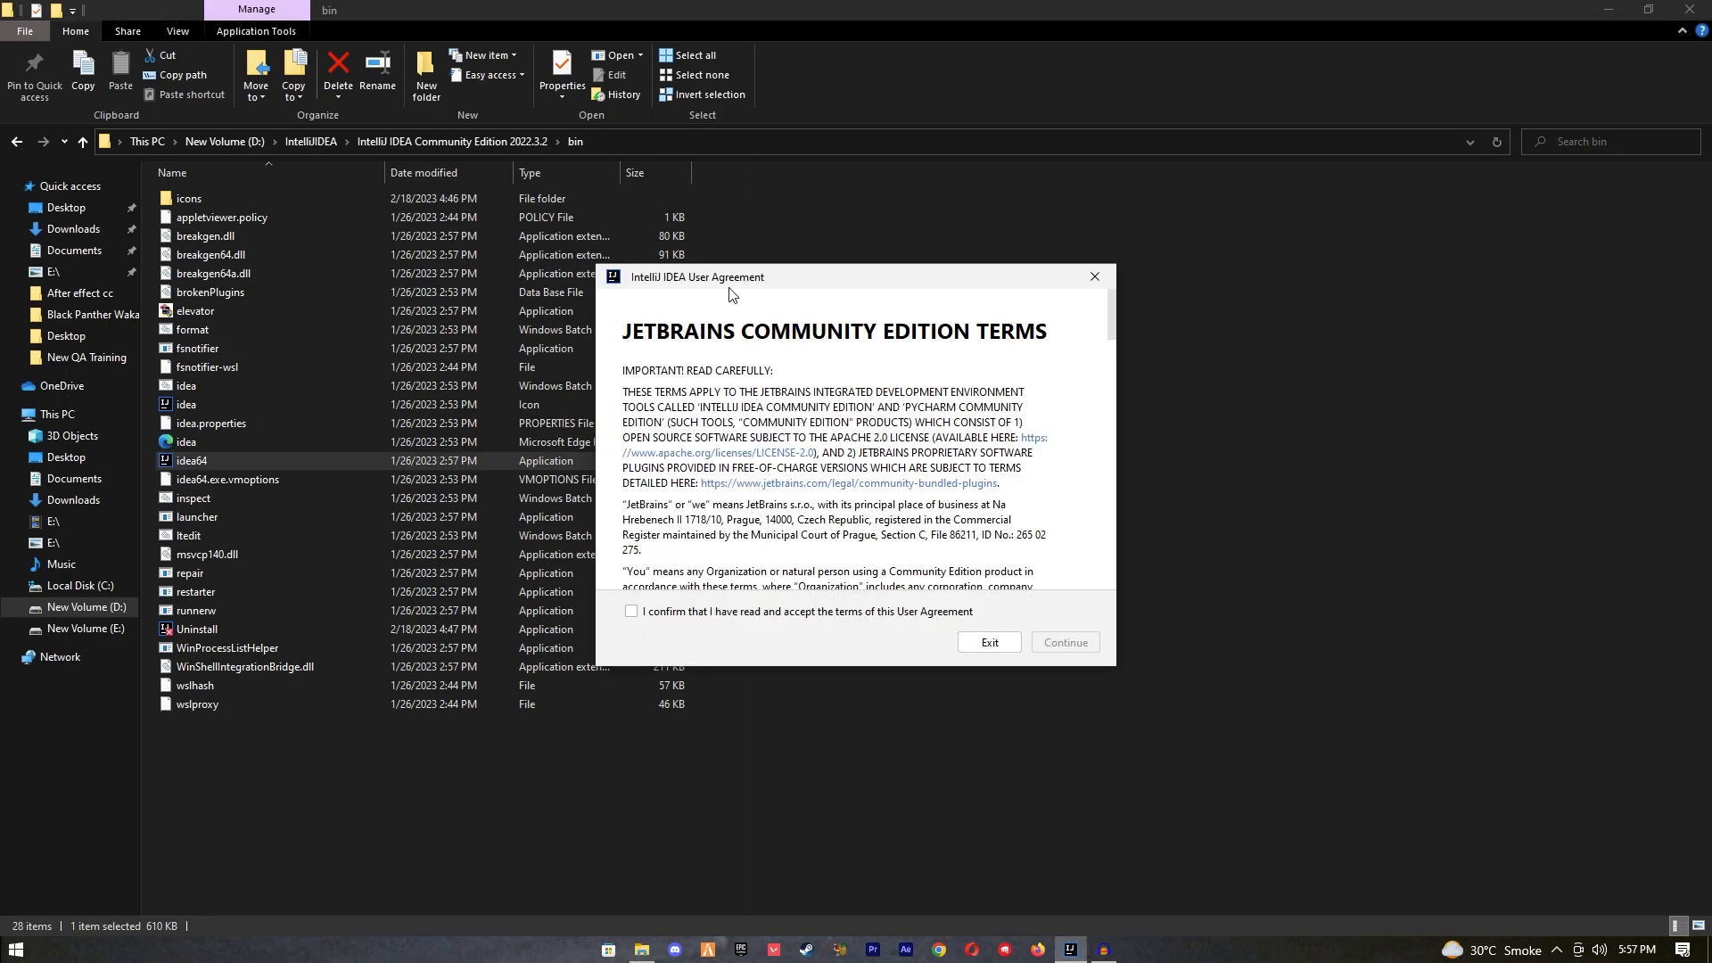
Accept the IntelliJ IDEA user agreement and decline to send anonymous statistics
click(632, 613)
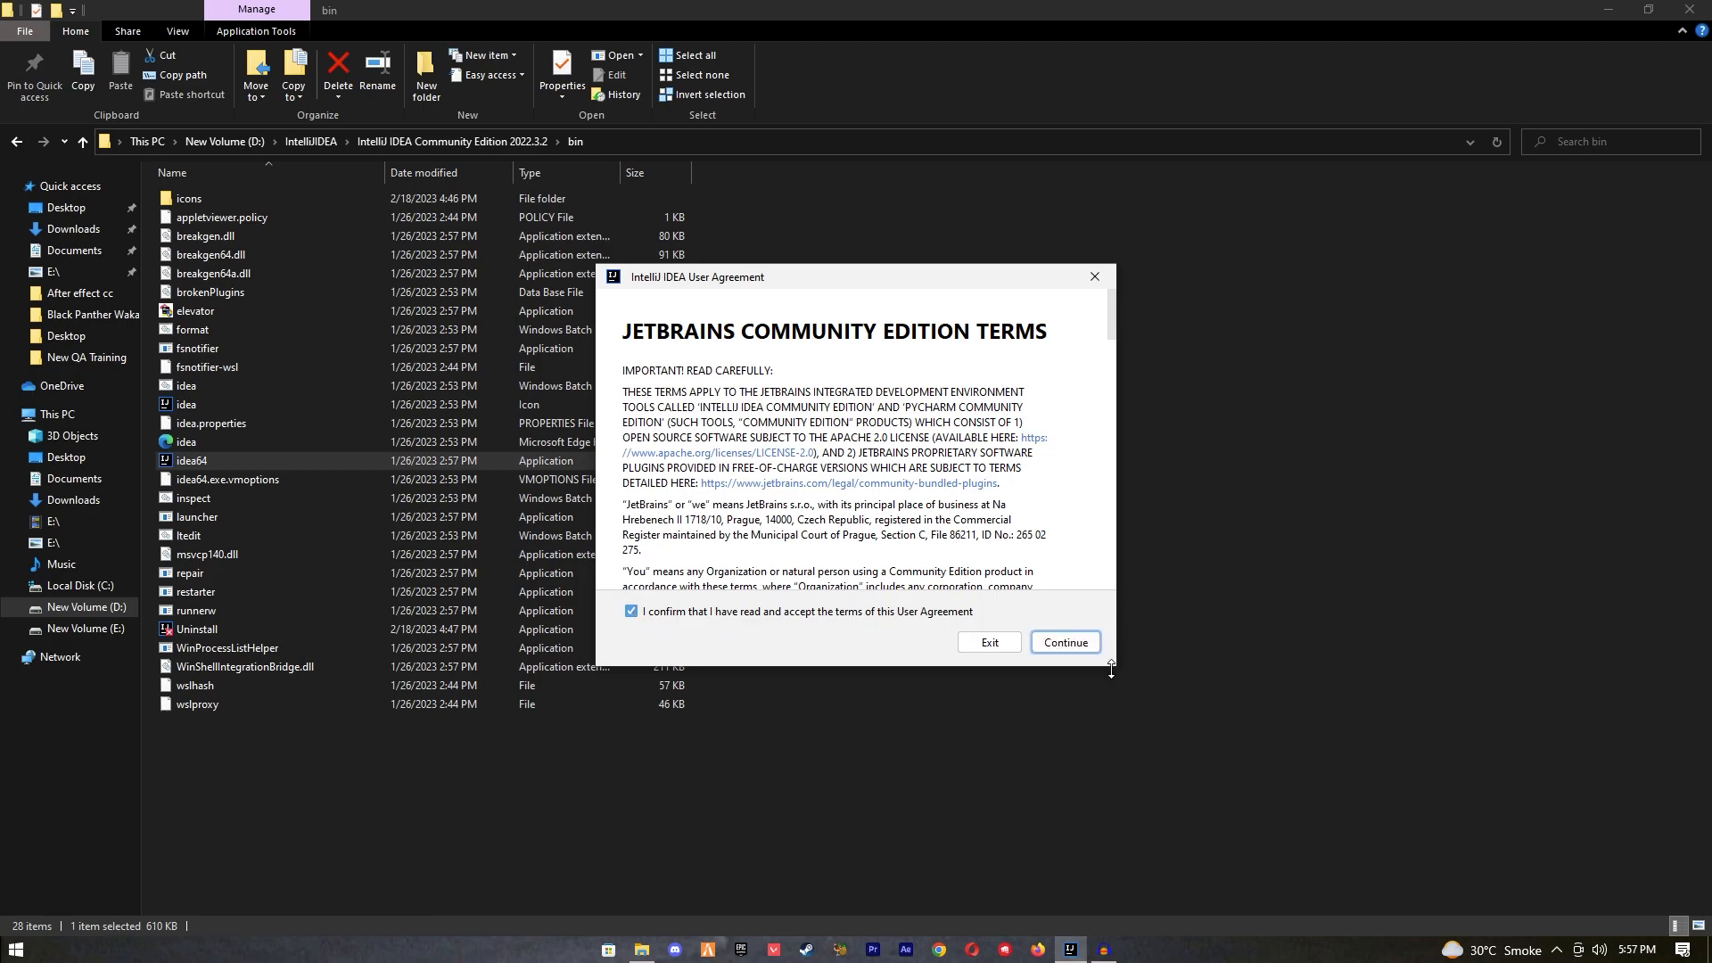
click(1086, 648)
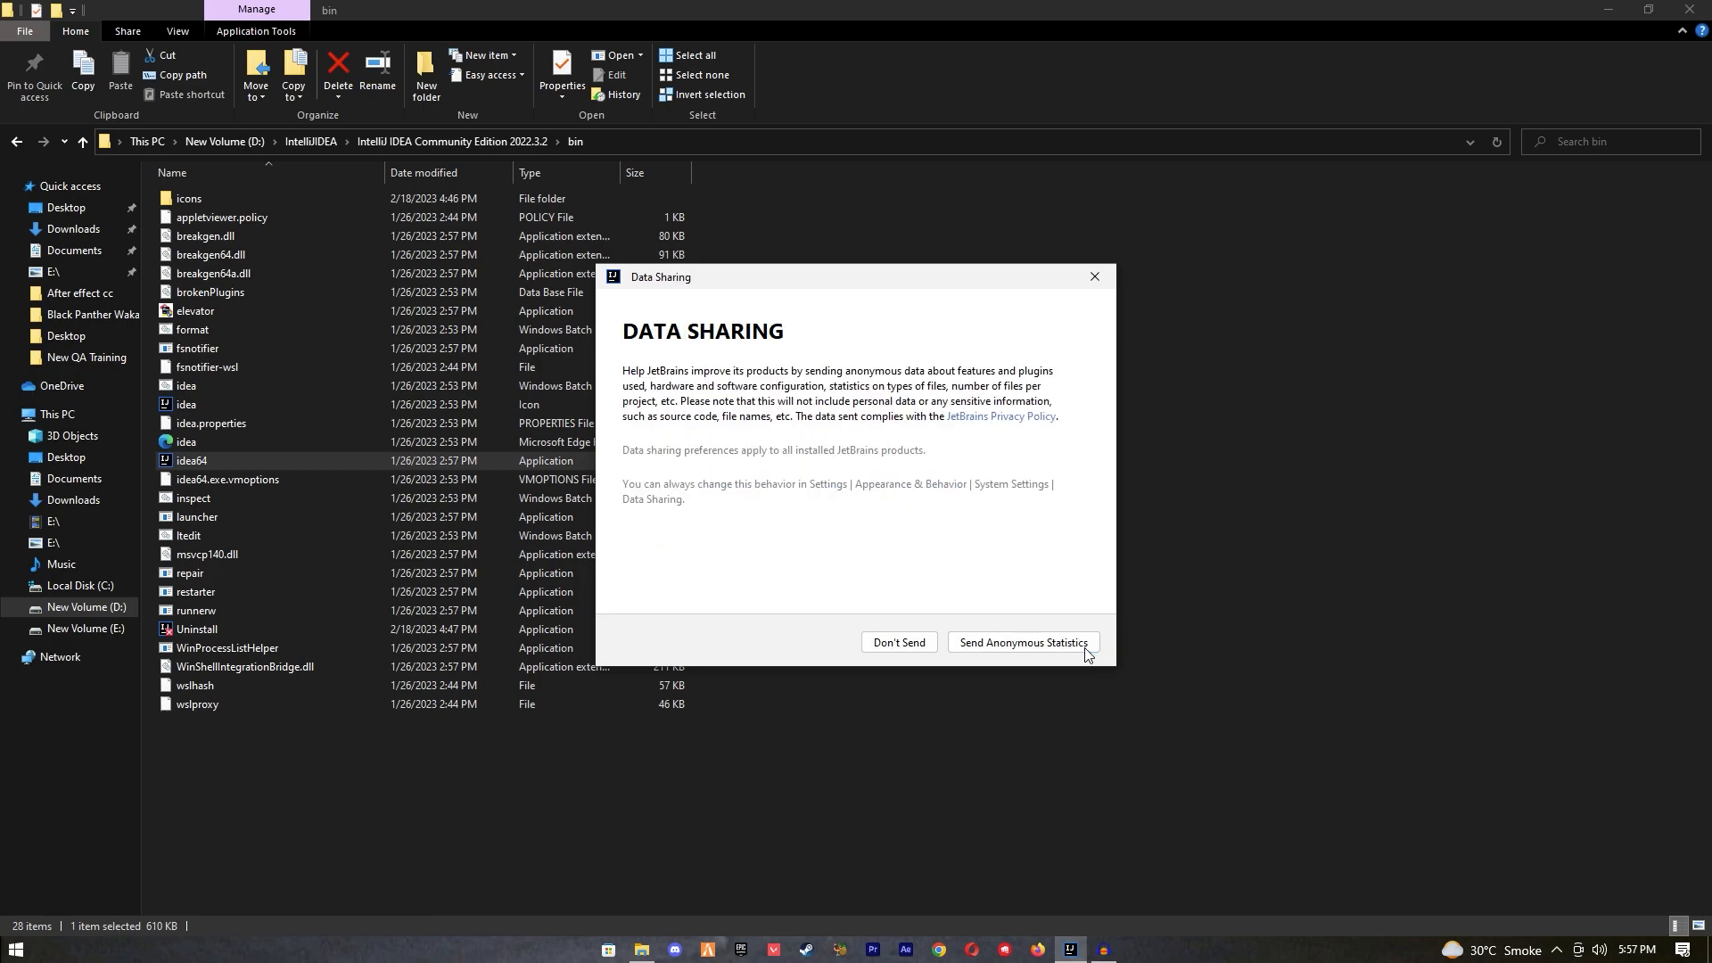
click(928, 648)
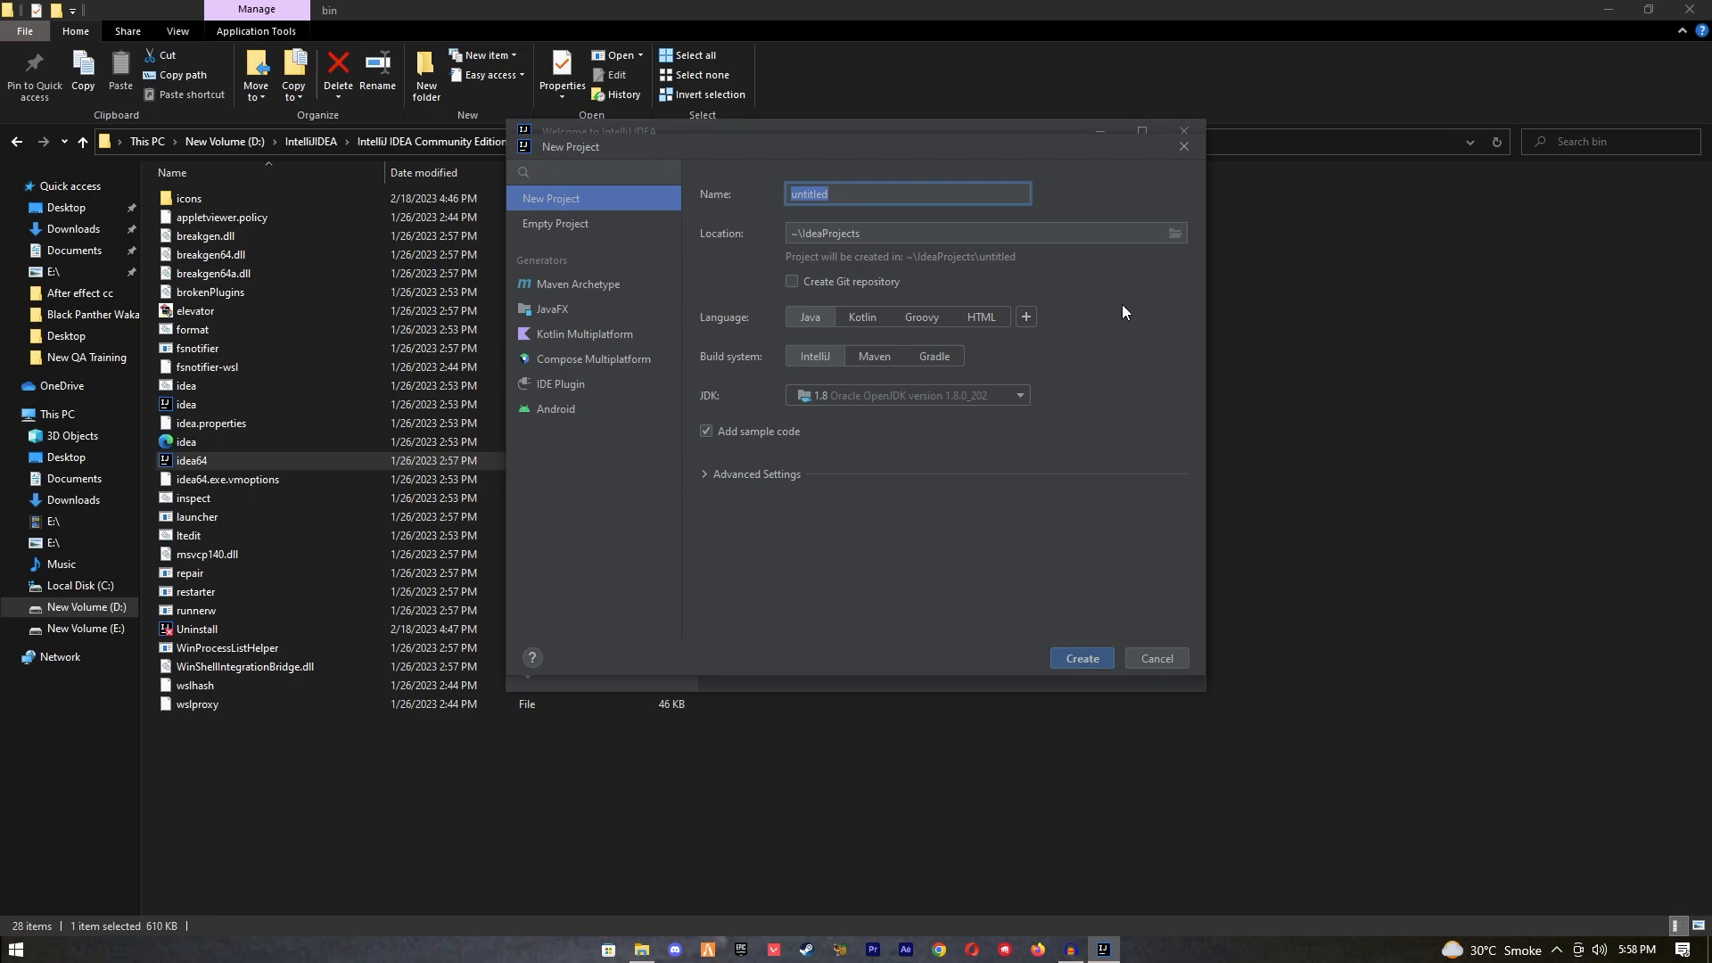
Create a Java project named FirstJavaProject with JDK 1.8 and sample code, and open its Main class from the src folder
text(FirstJavaProject)
click(1074, 657)
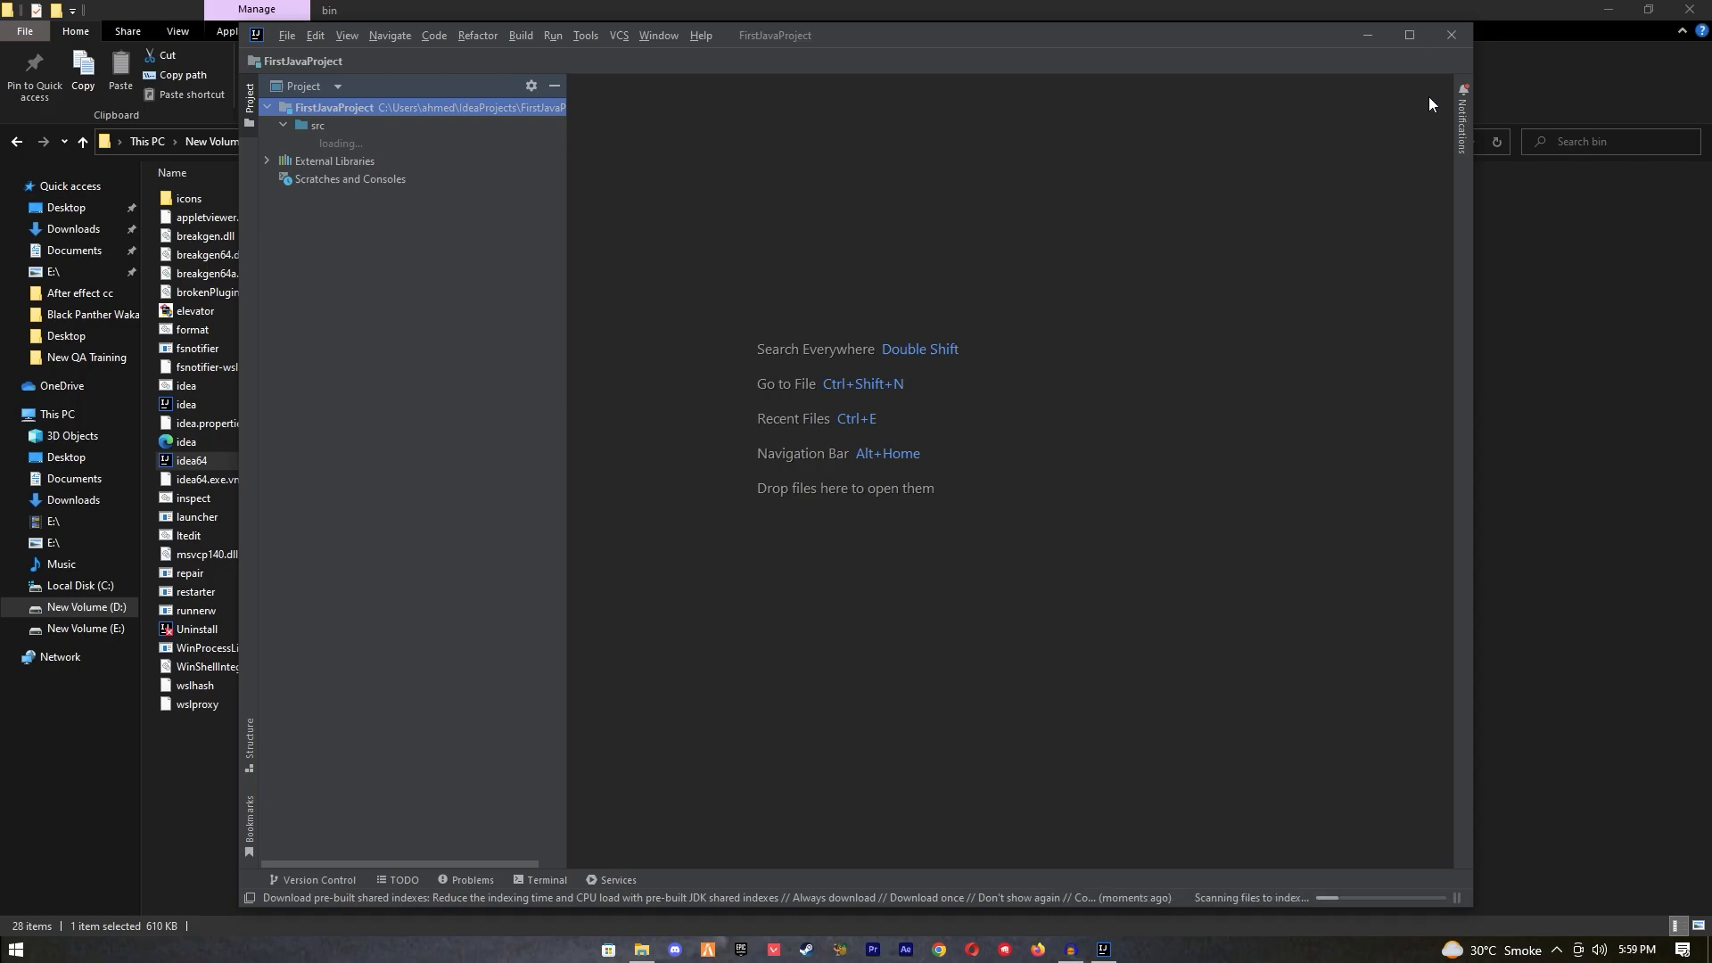
click(1410, 36)
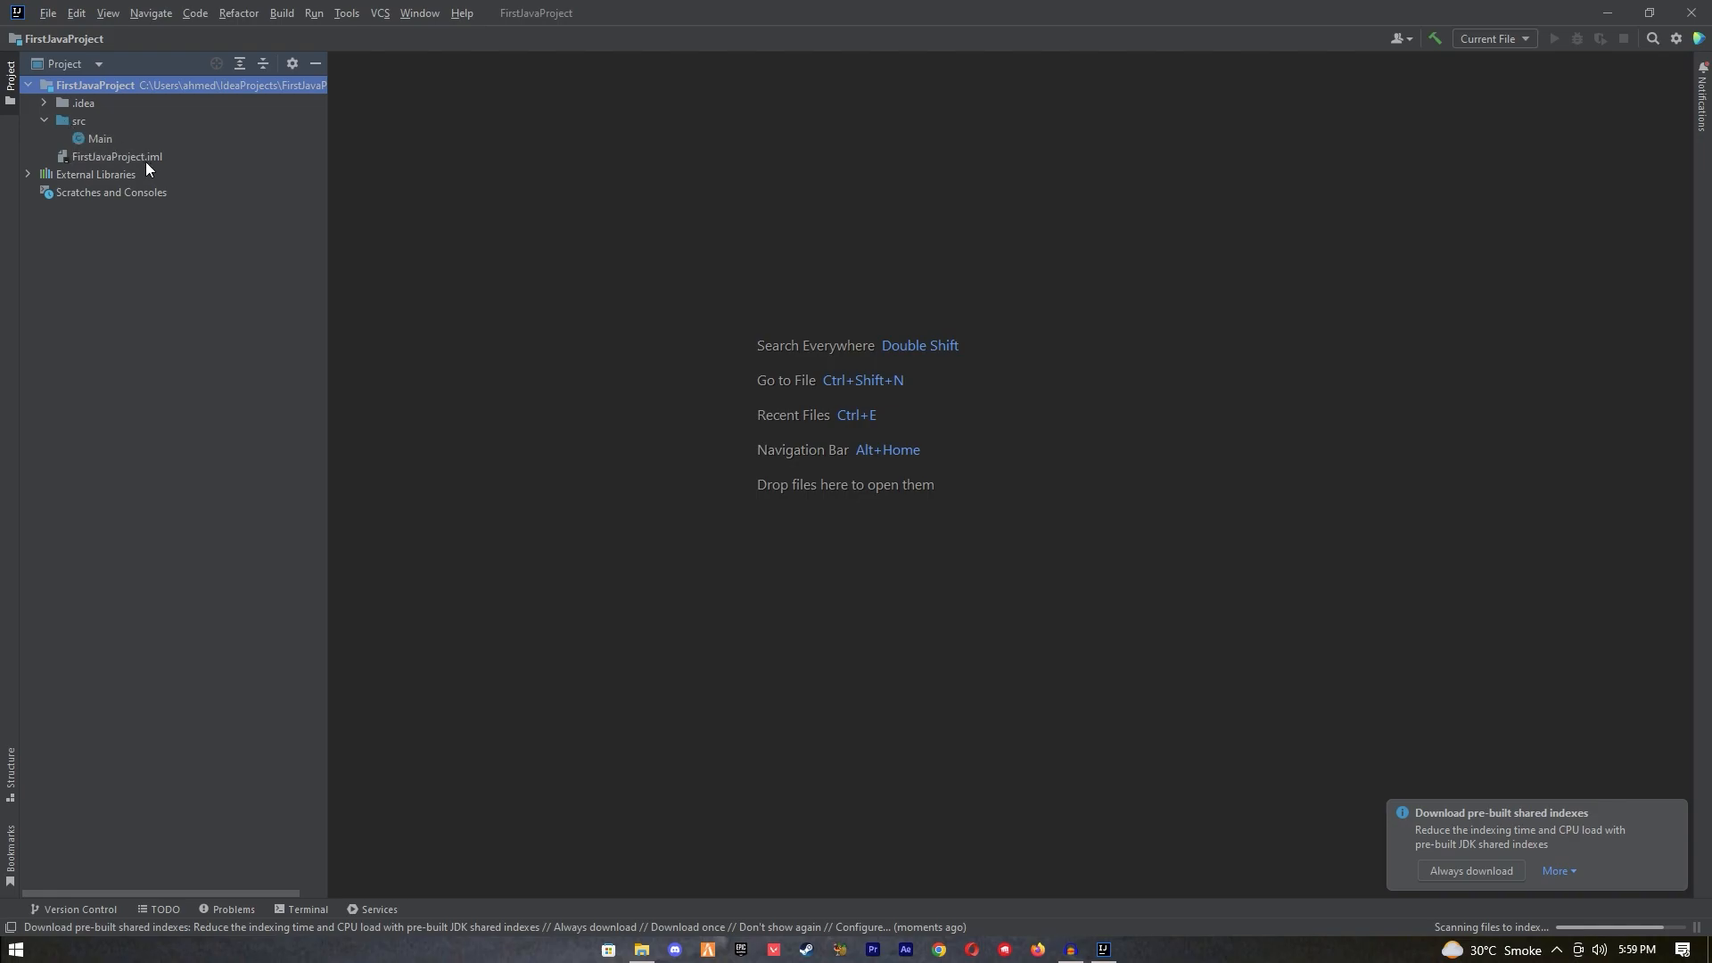
click(99, 139)
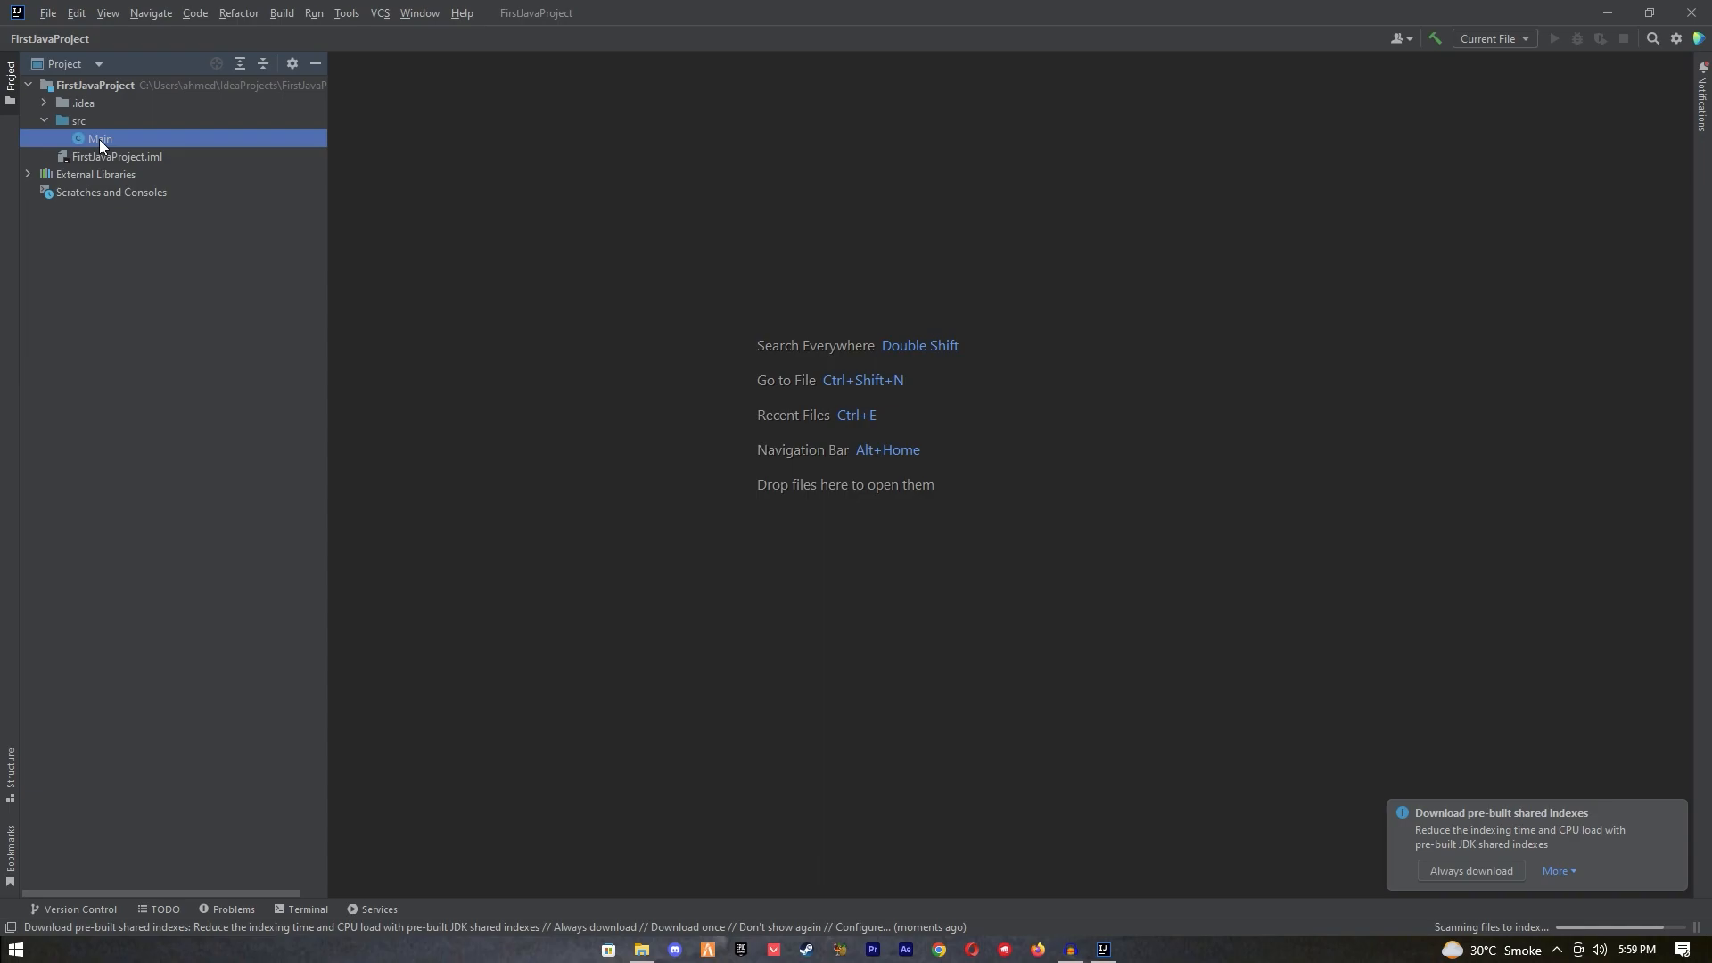
double_click(99, 139)
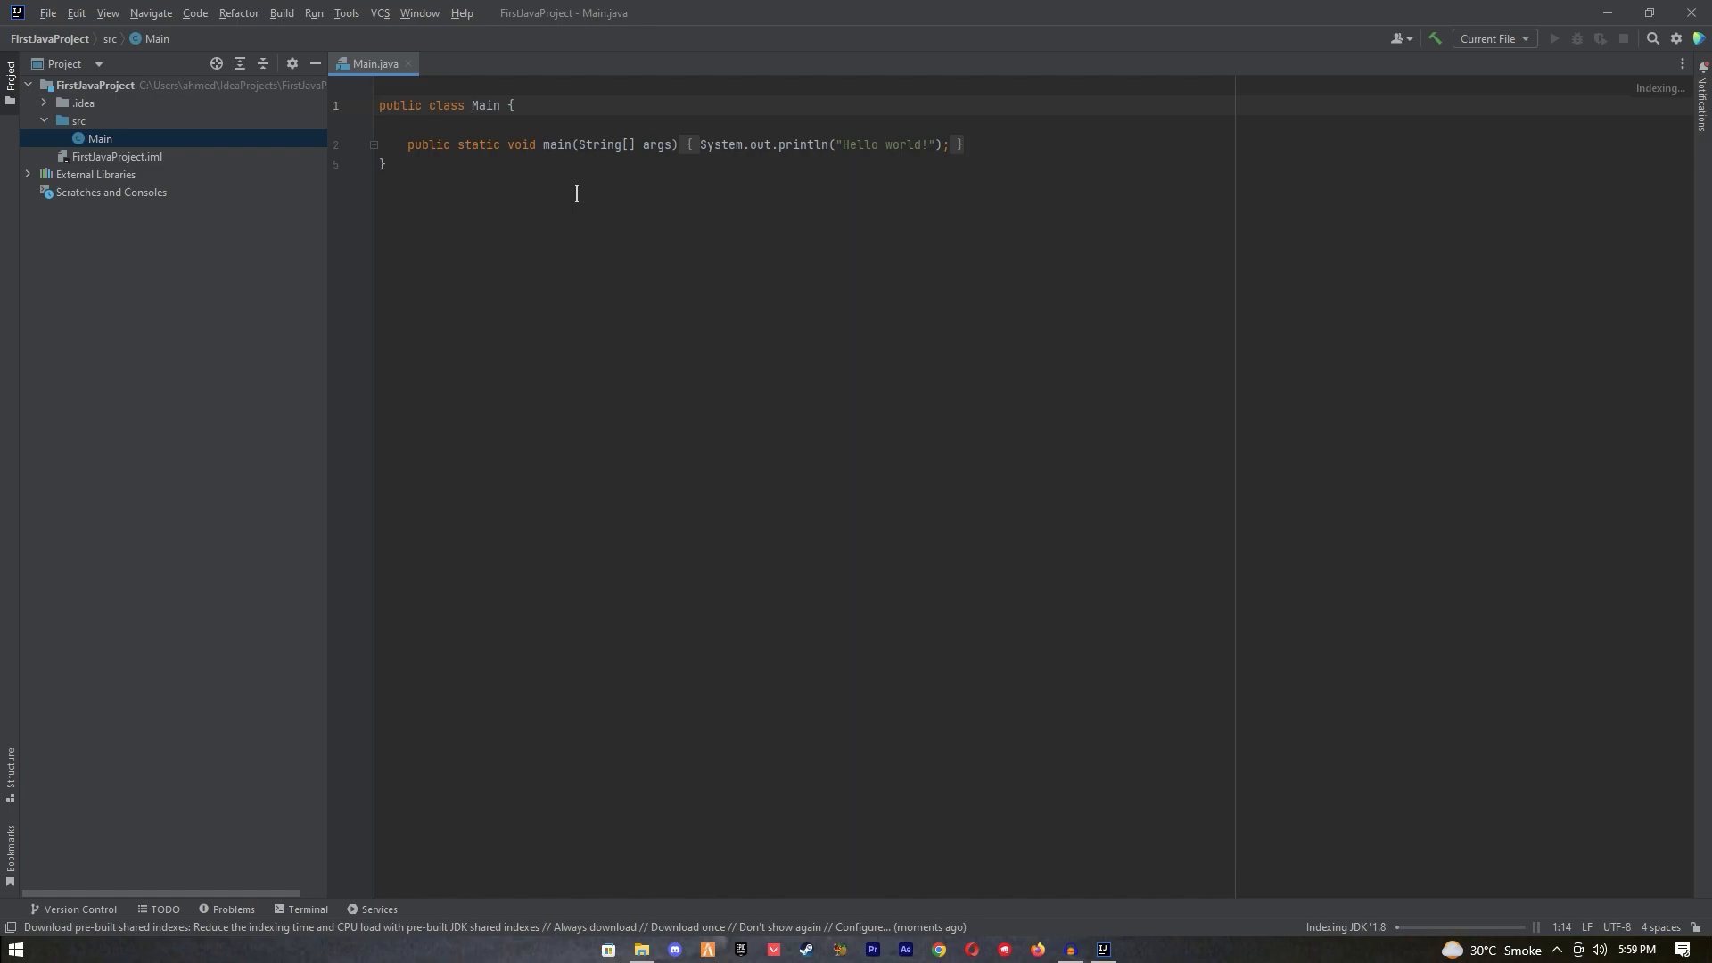
Try to run the project from the Run/Debug Configurations dialog without adding a run configuration
click(314, 14)
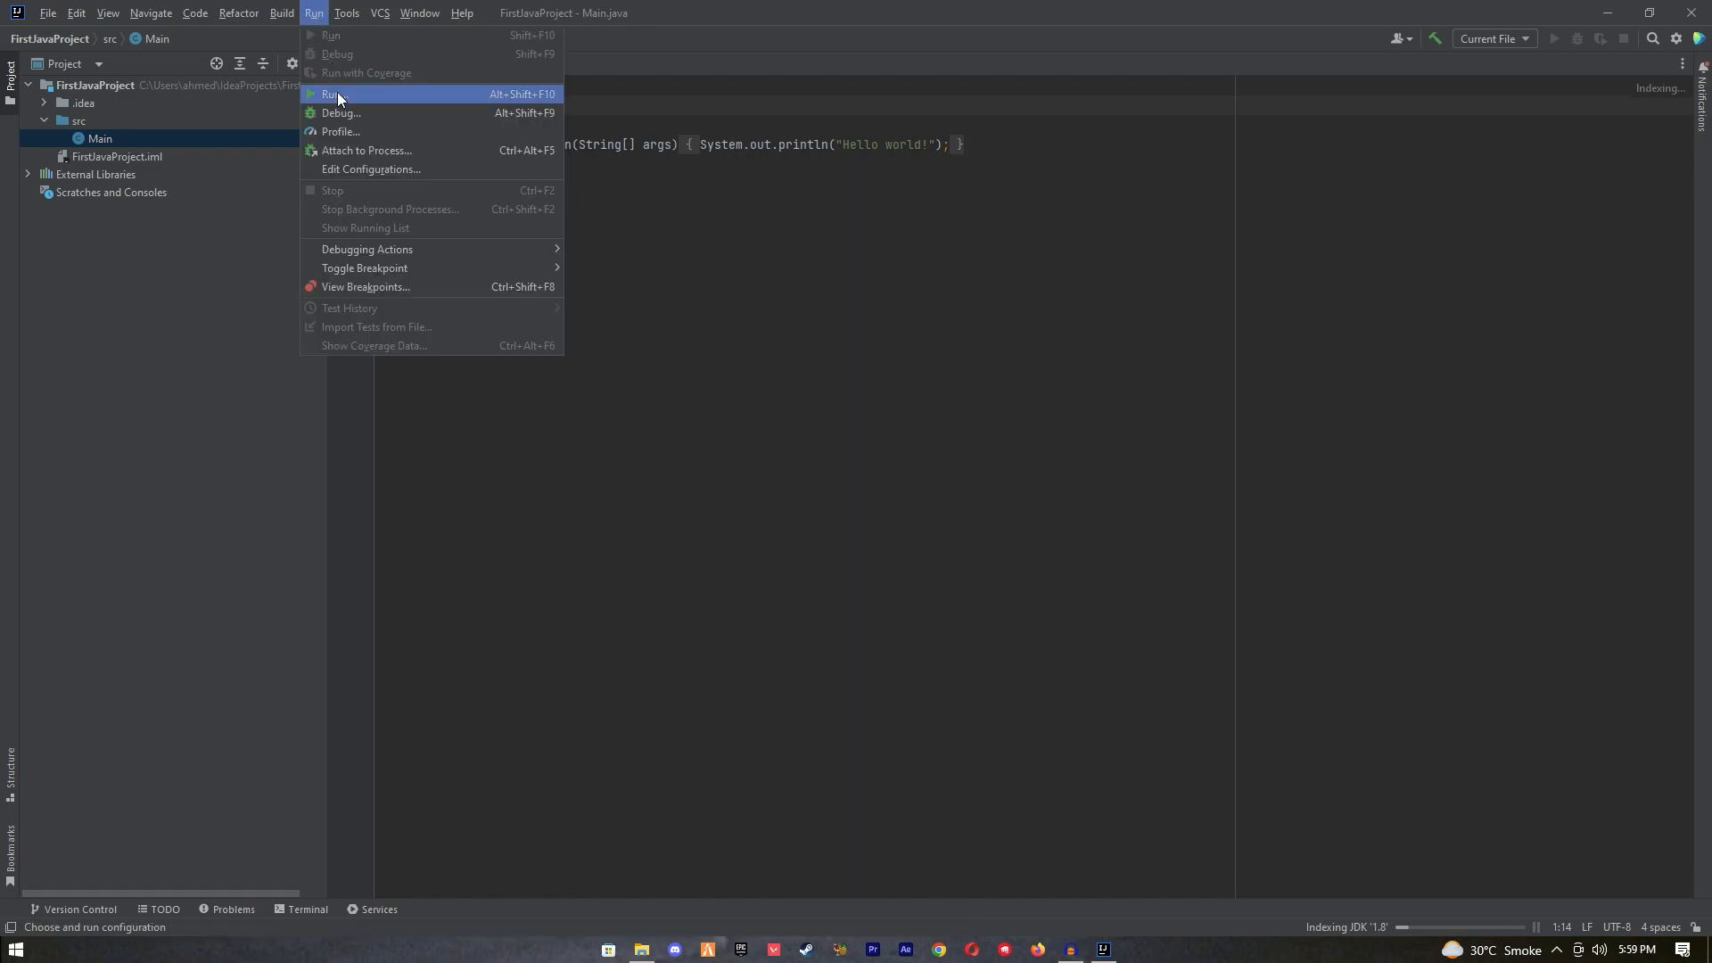
click(651, 165)
right_click(496, 168)
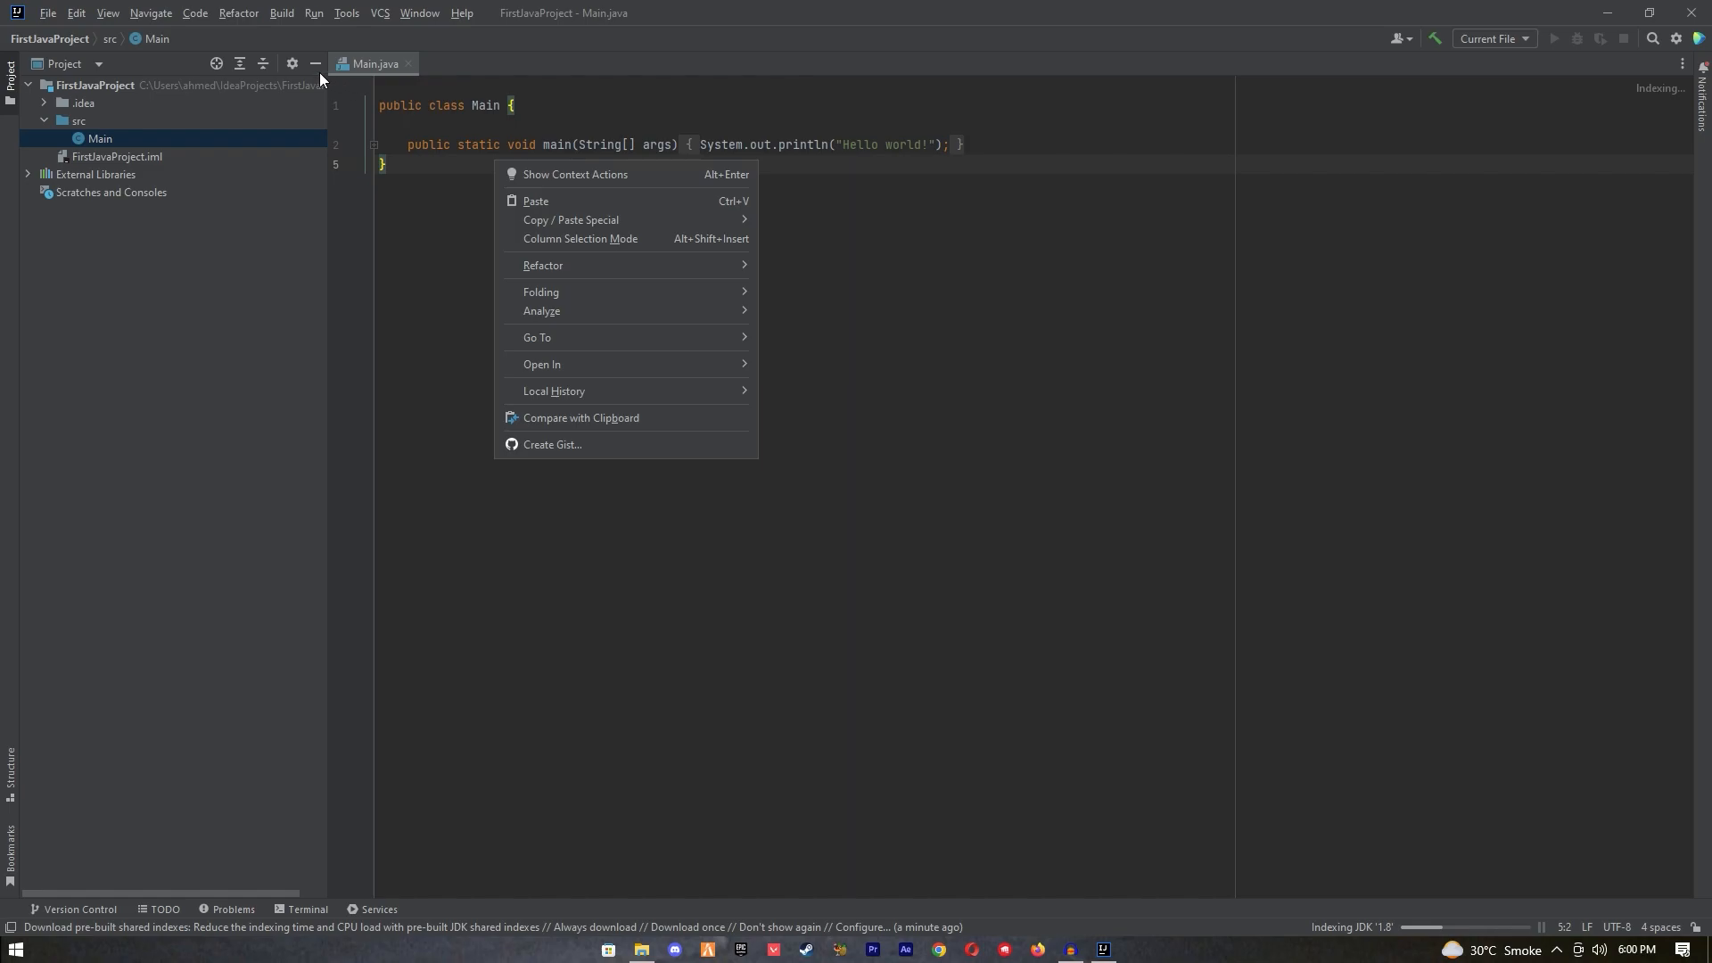
click(311, 18)
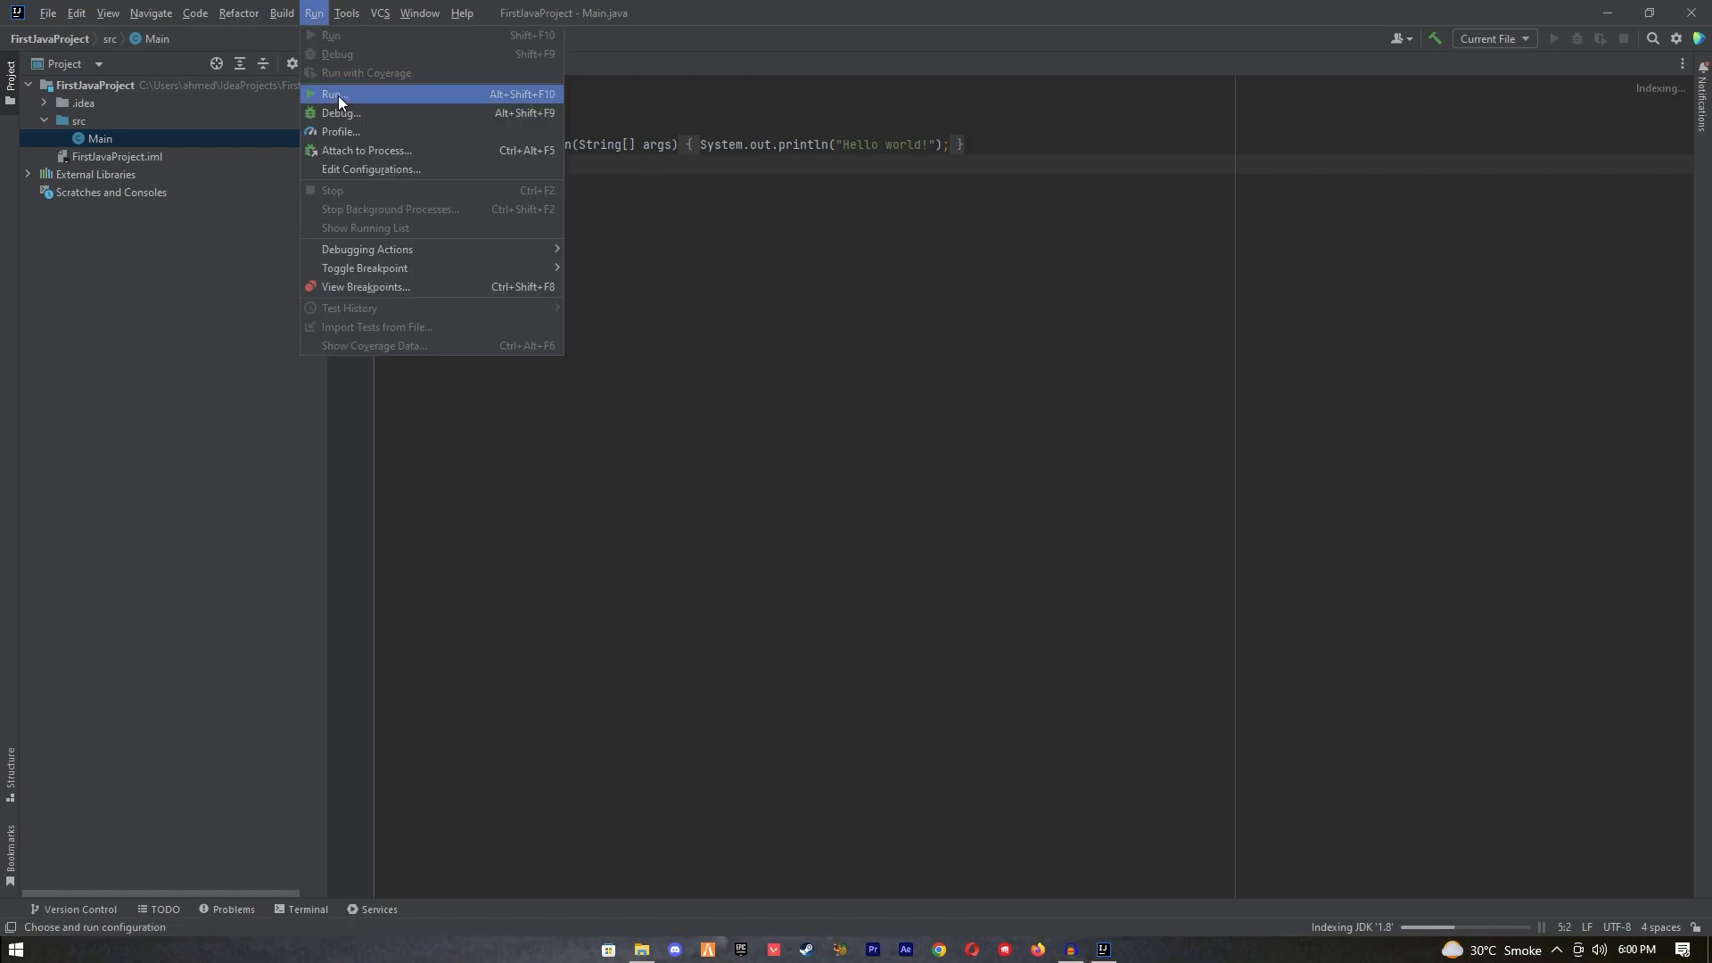
click(339, 97)
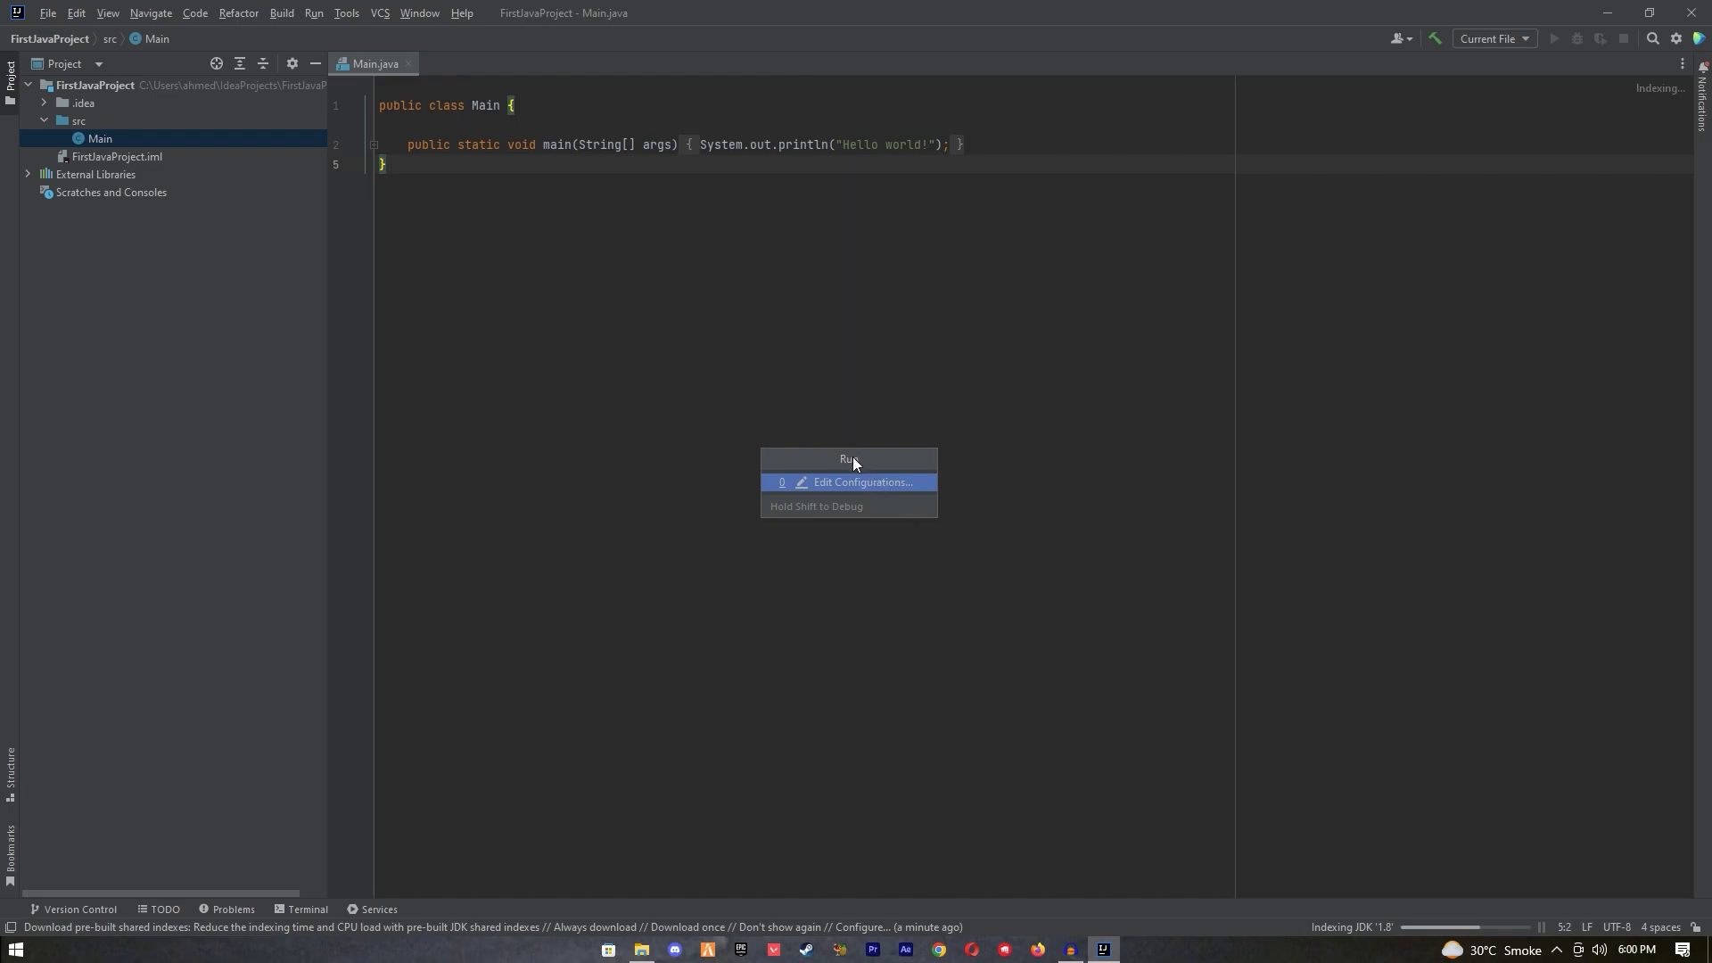
click(868, 486)
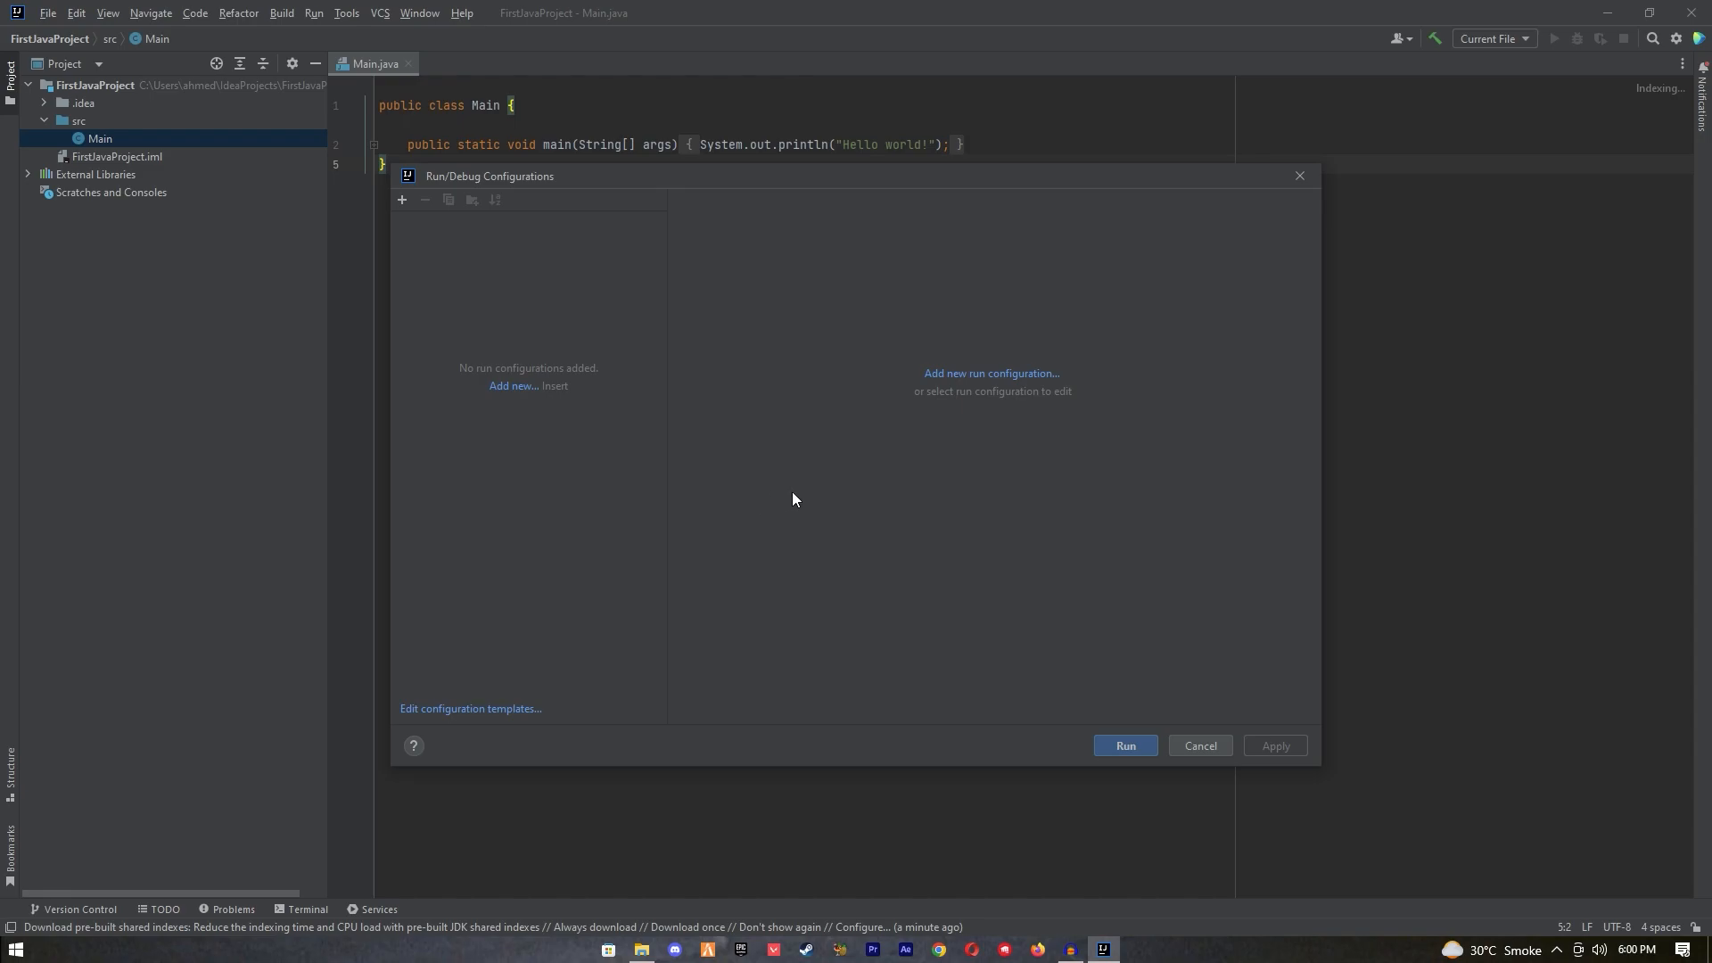
click(1138, 746)
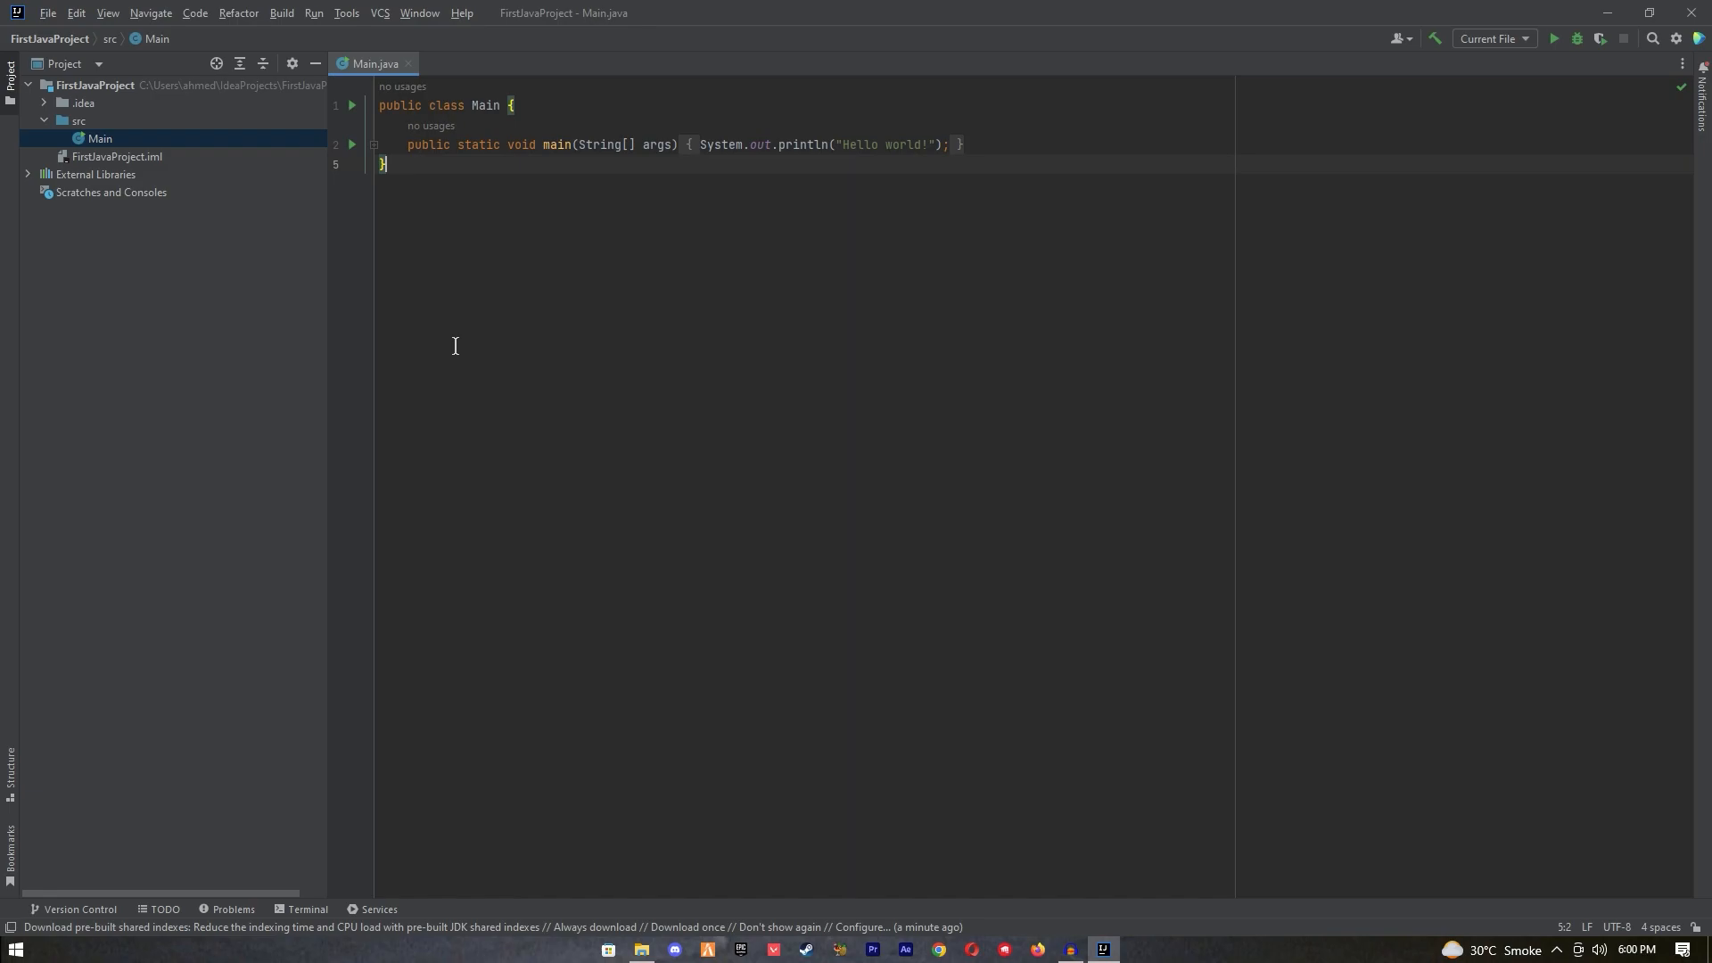
Run Main.main() and allow OpenJDK Platform binary through Windows Defender Firewall on public networks
click(353, 144)
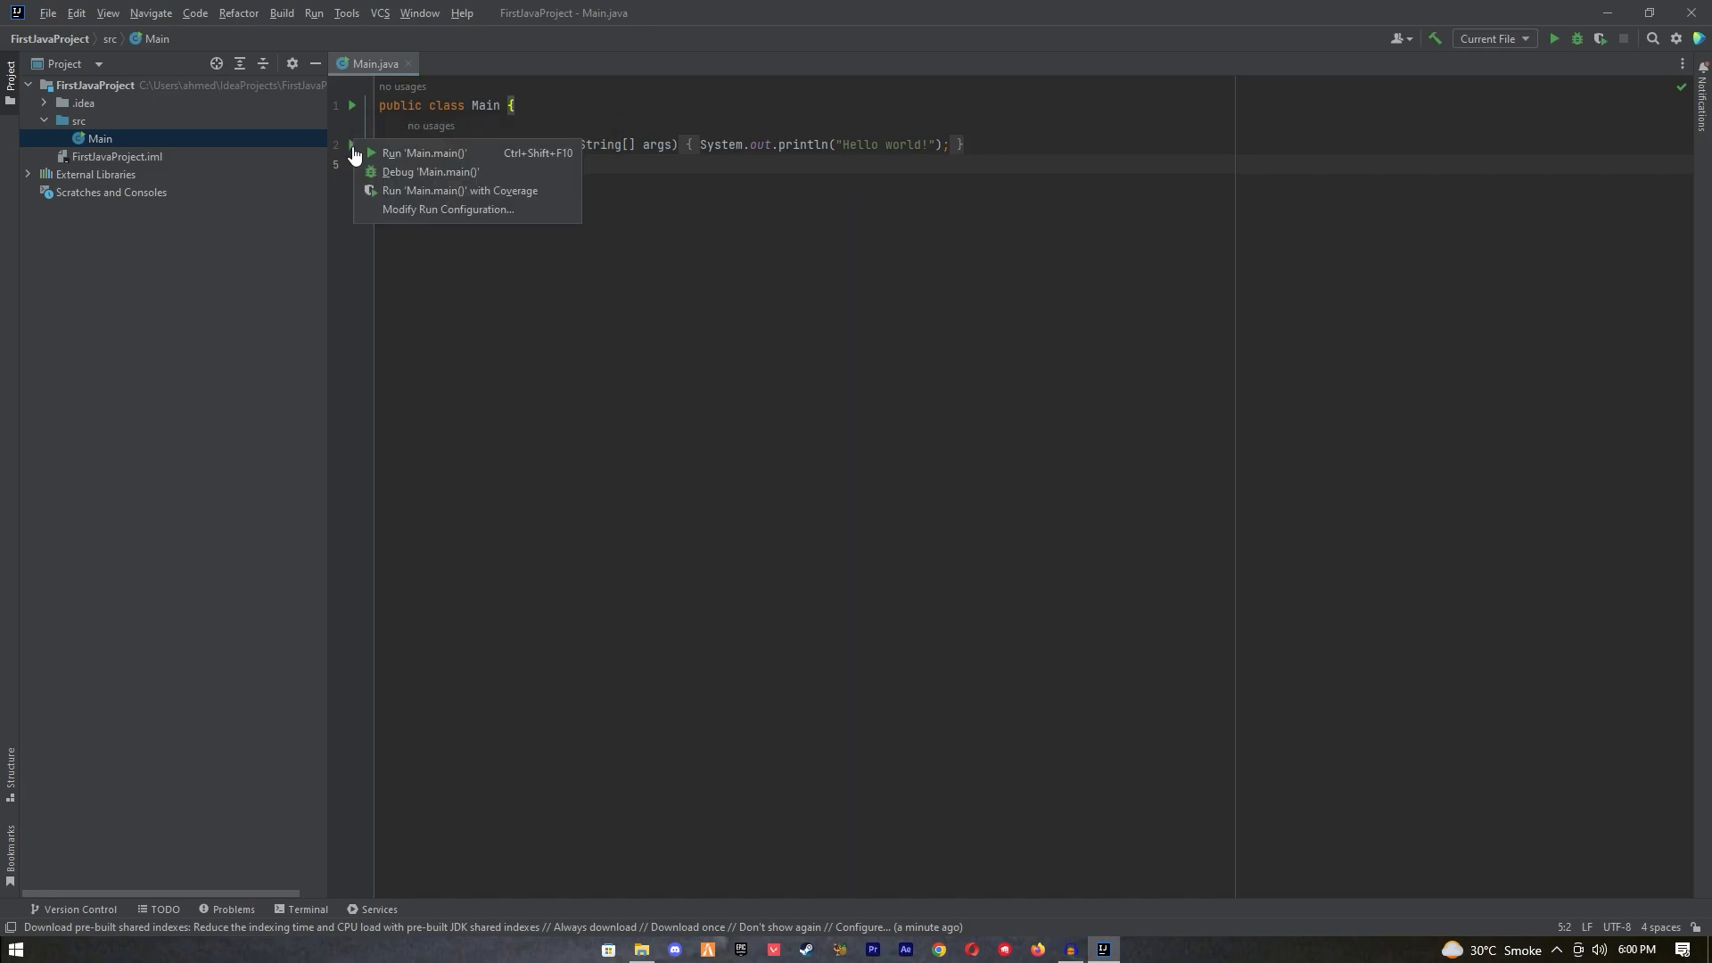
click(412, 154)
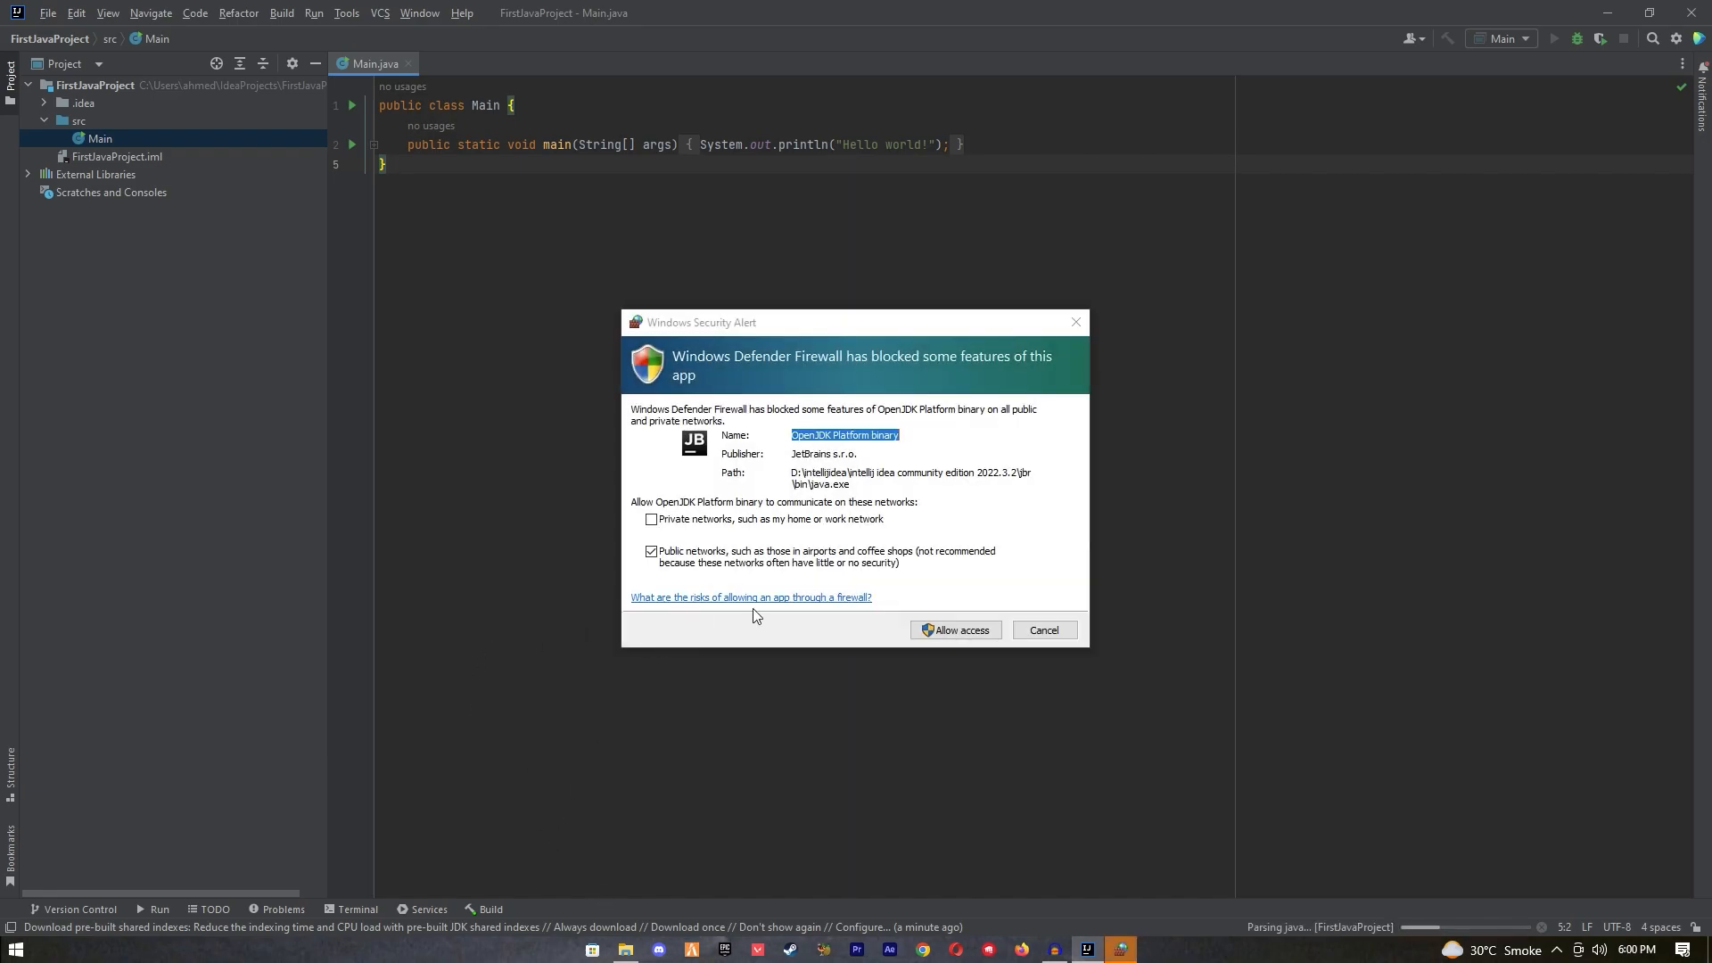
click(945, 632)
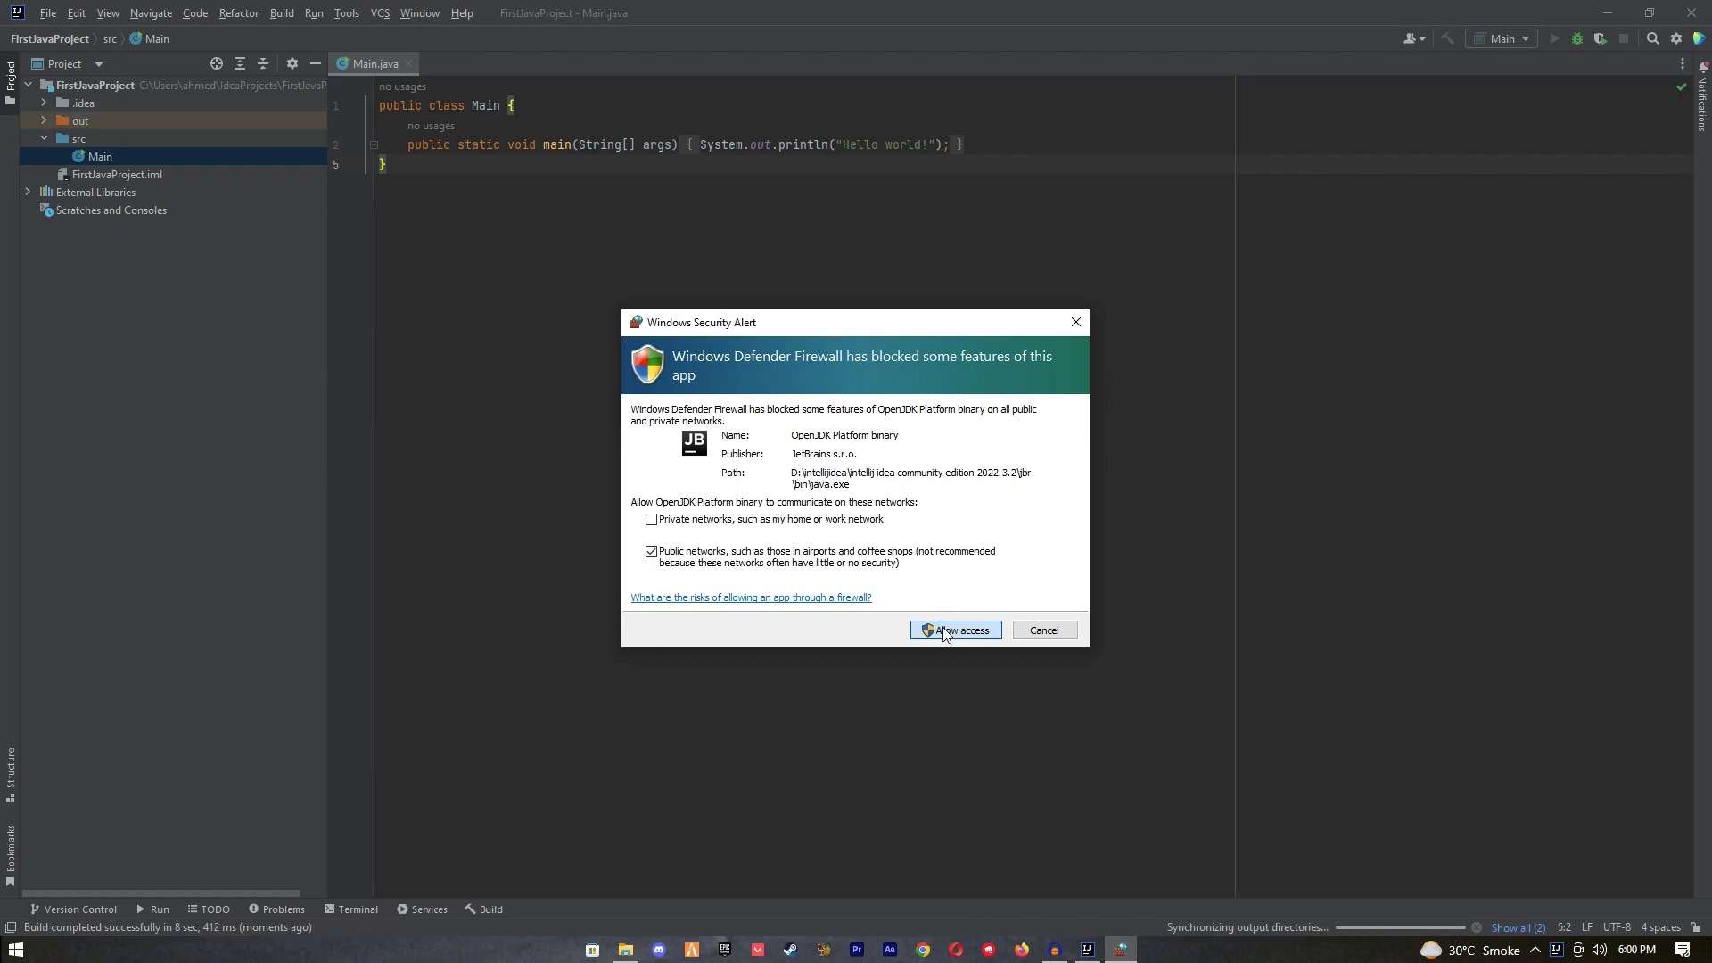
click(945, 631)
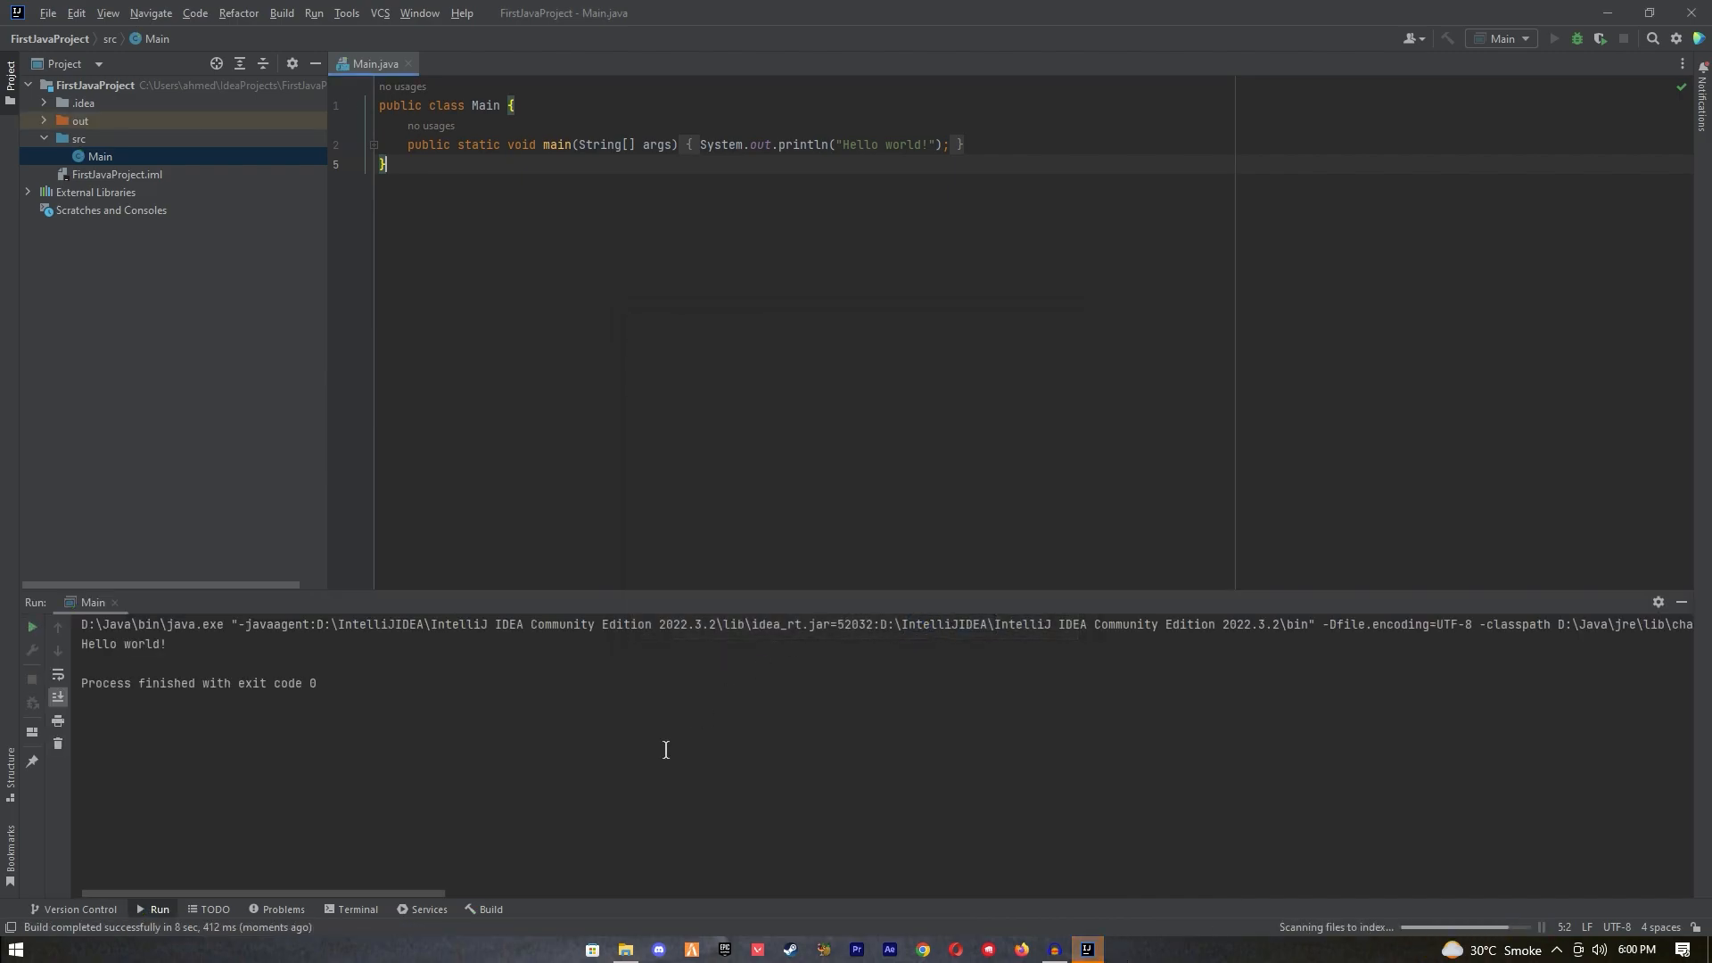